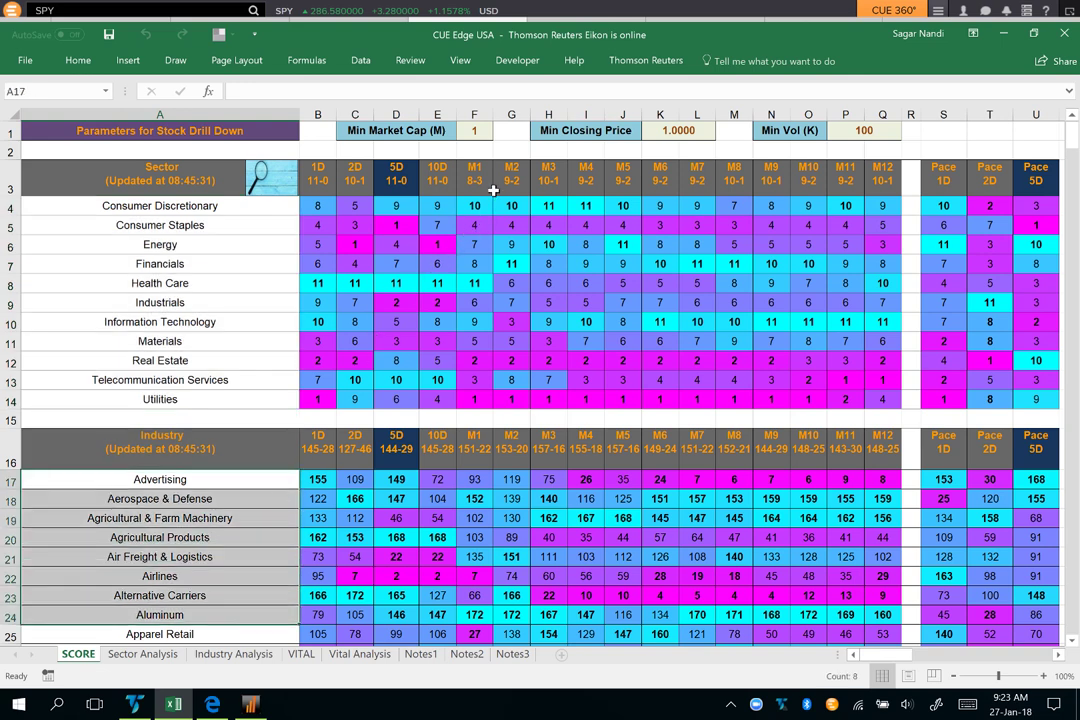
Highlight the sector table's monthly and 1D to 10D headers, and sort the Sector Analysis sheet by 5D from smallest to largest
drag(480, 185, 887, 192)
drag(447, 186, 317, 190)
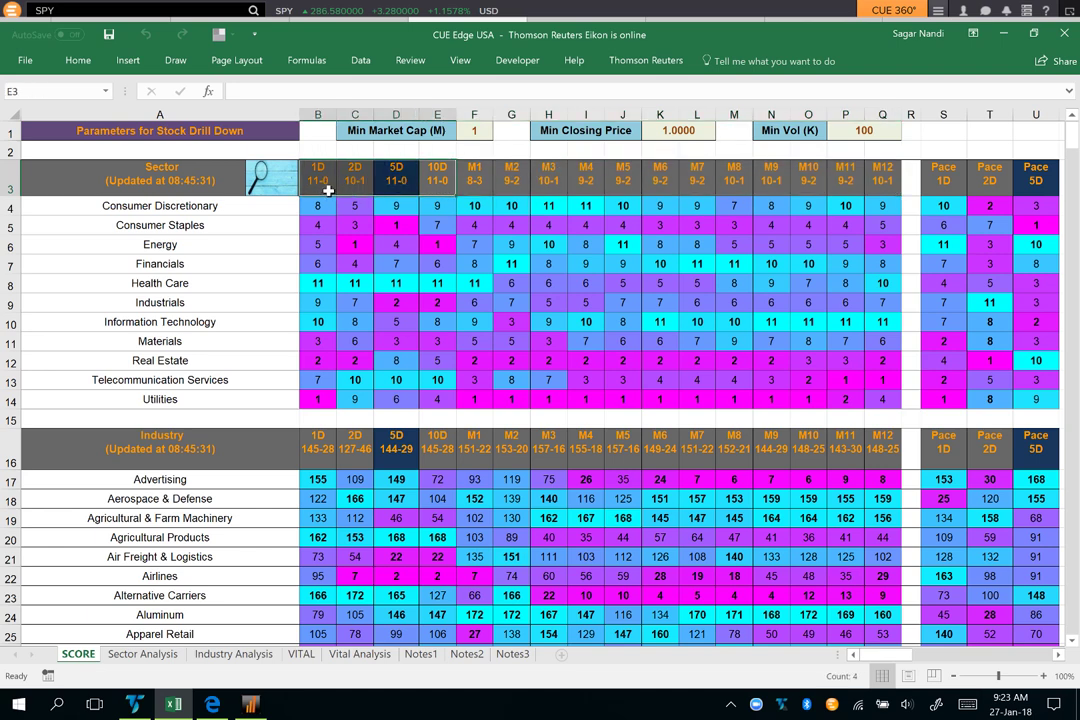
key(ctrl+Page_Down)
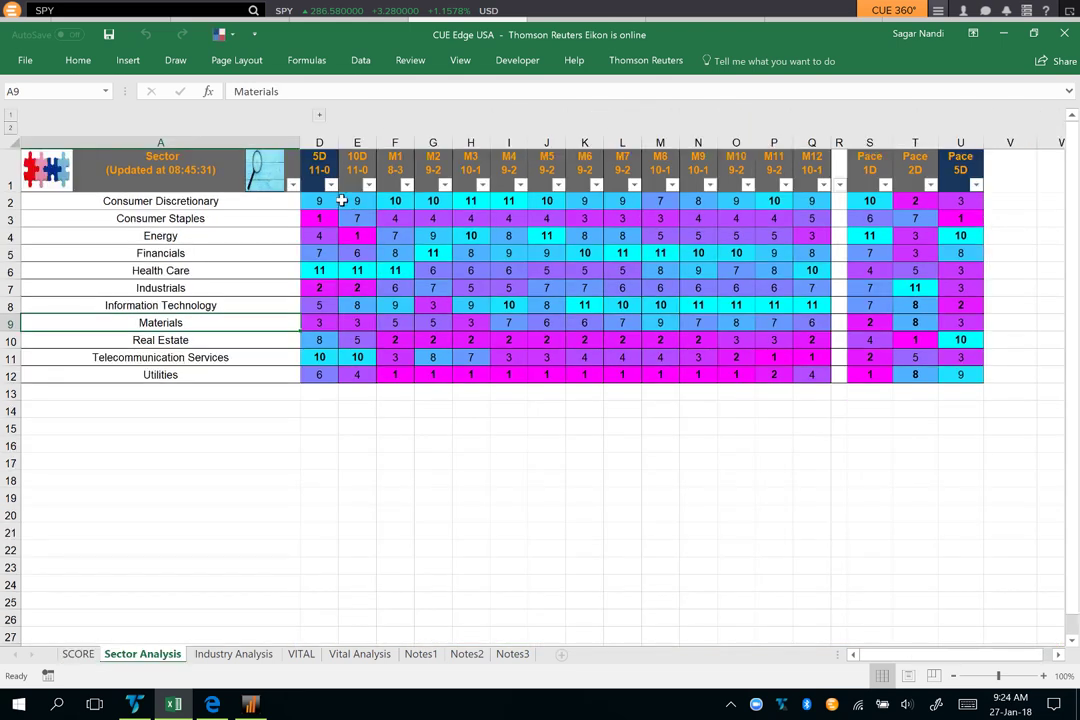
click(330, 185)
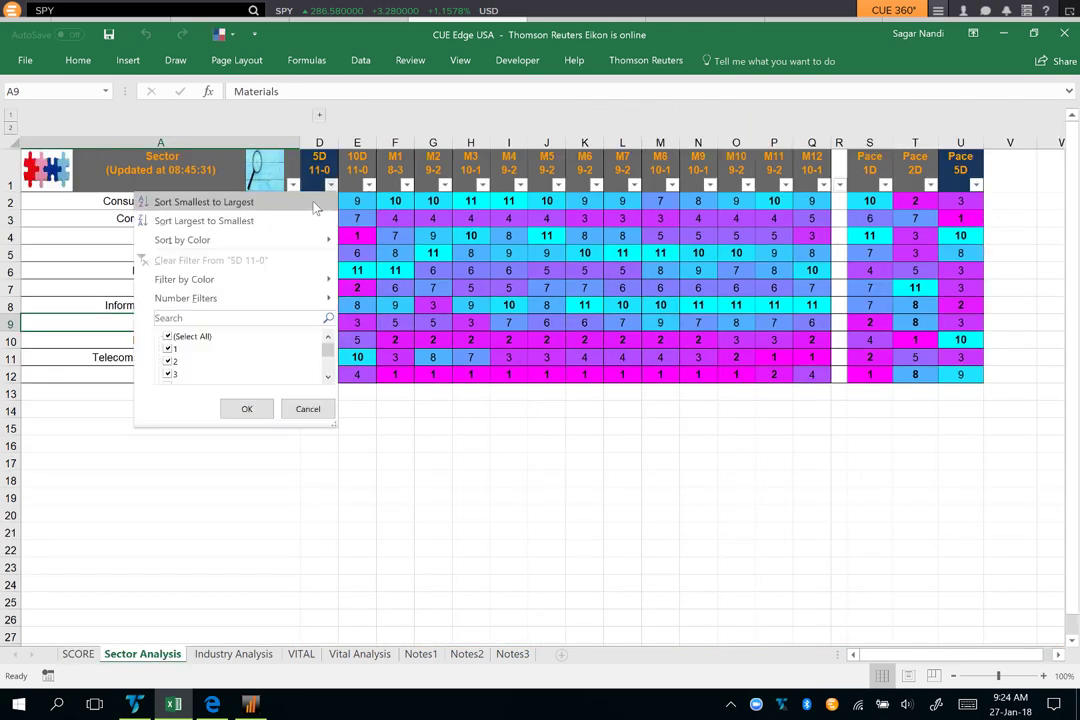
click(340, 200)
click(324, 204)
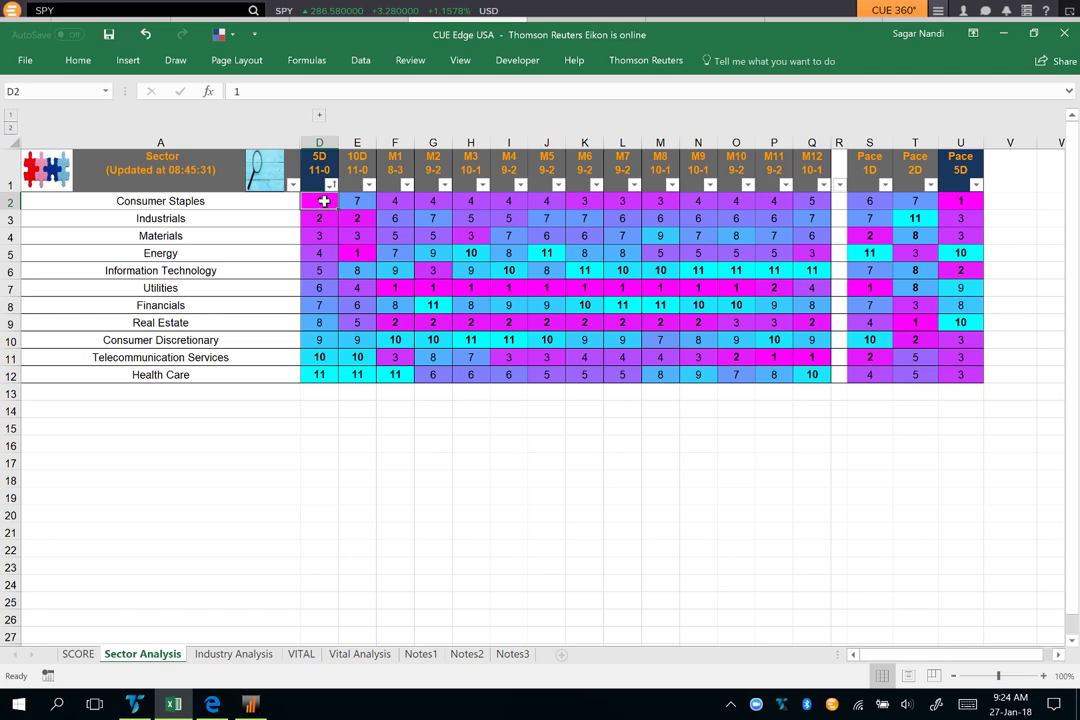
Examine the sectors' 5D ranking, comparing the Real Estate and Telecommunication Services 5D scores with their monthly scores
click(320, 375)
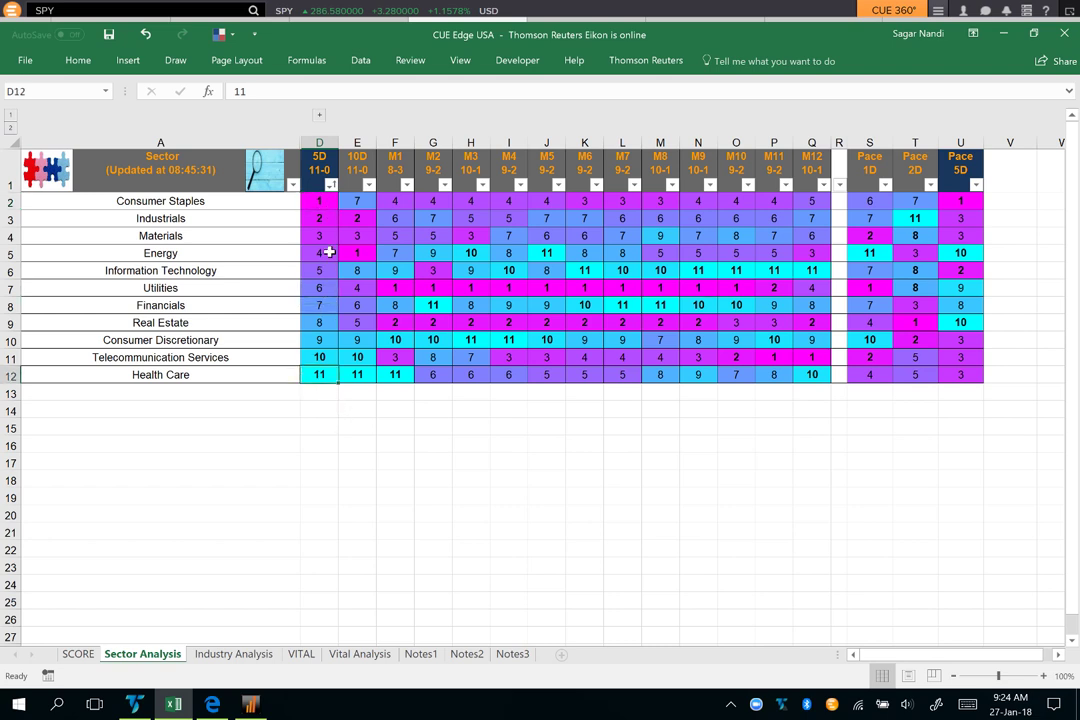
drag(321, 203, 325, 378)
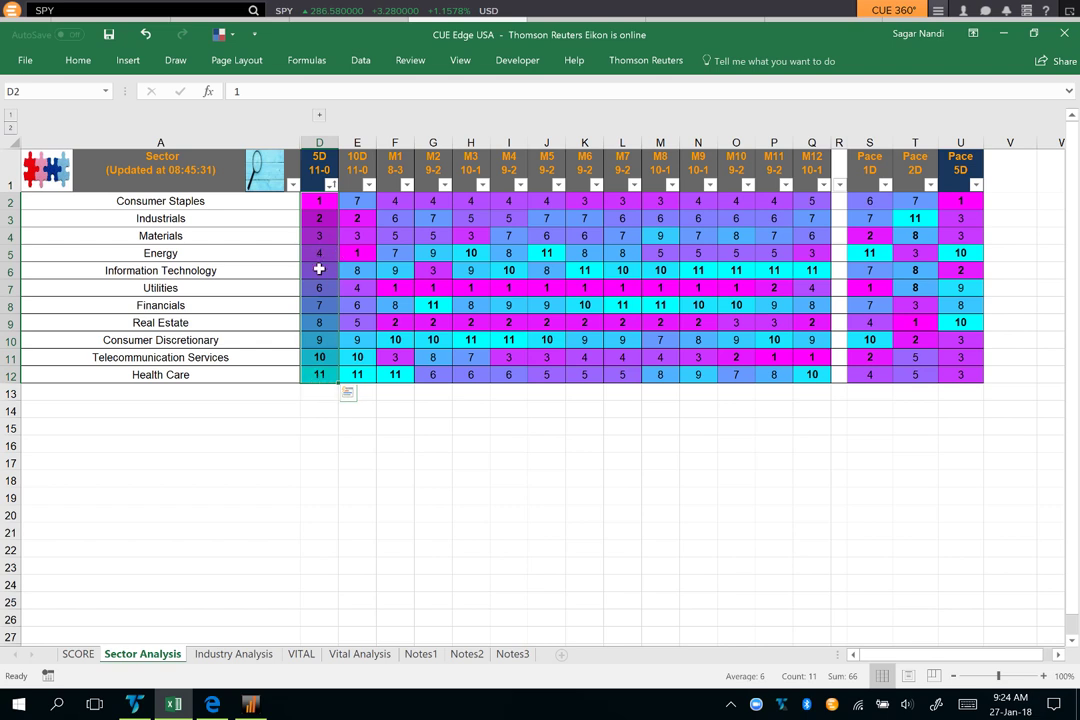
click(270, 355)
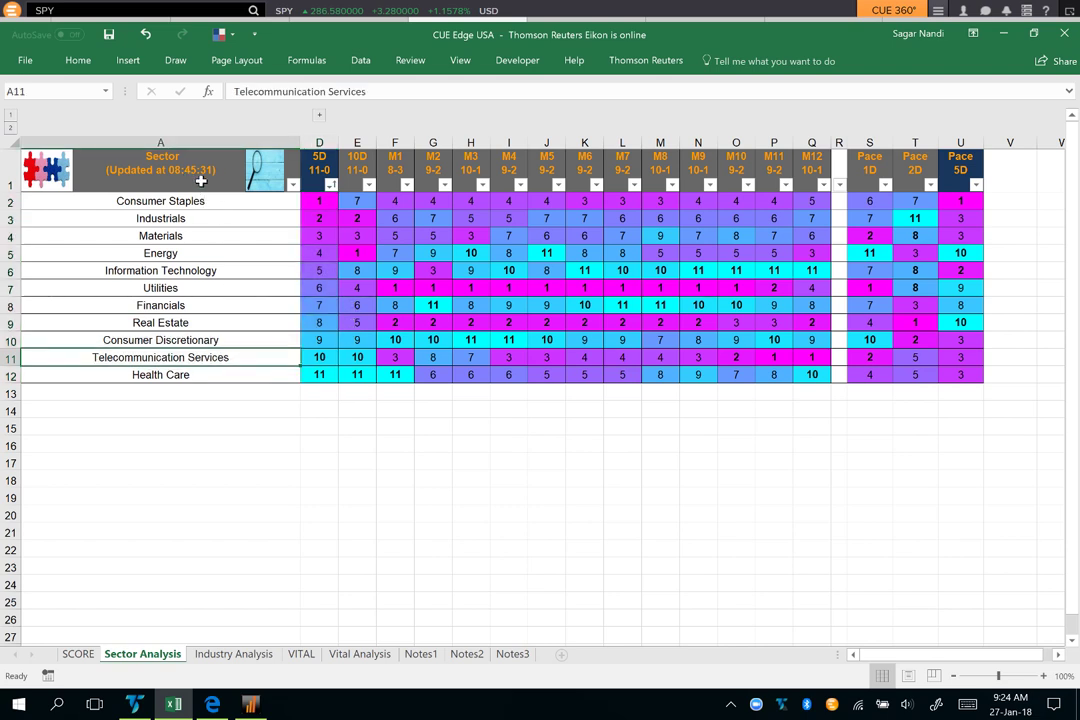
click(317, 173)
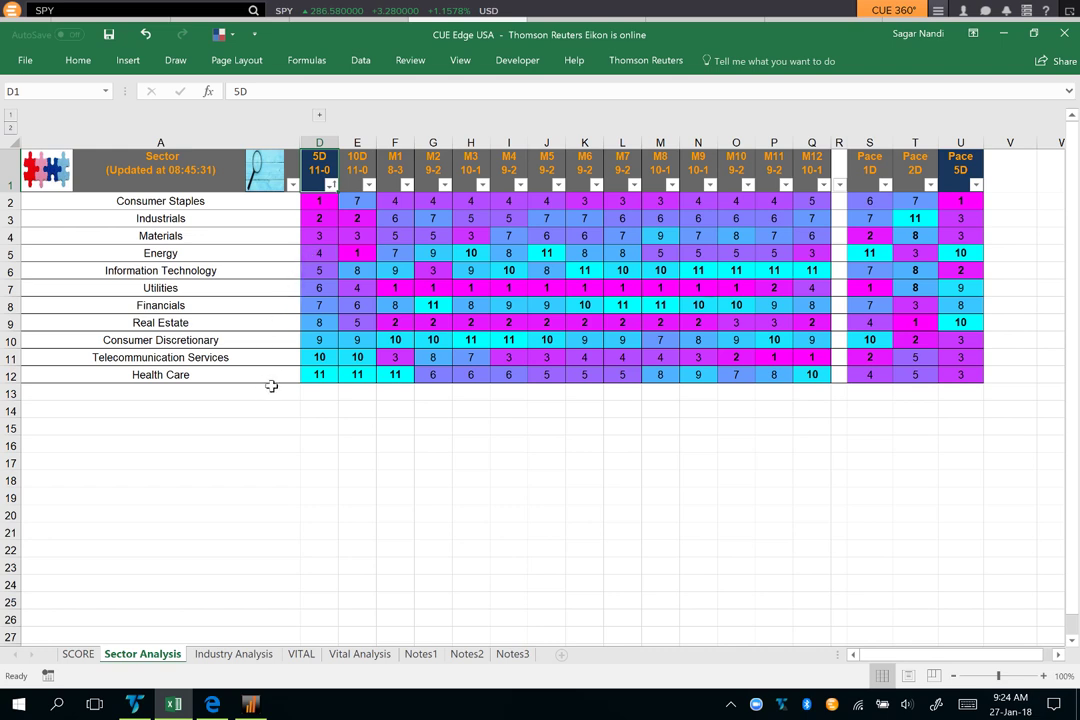
click(317, 324)
drag(398, 322, 800, 325)
click(315, 320)
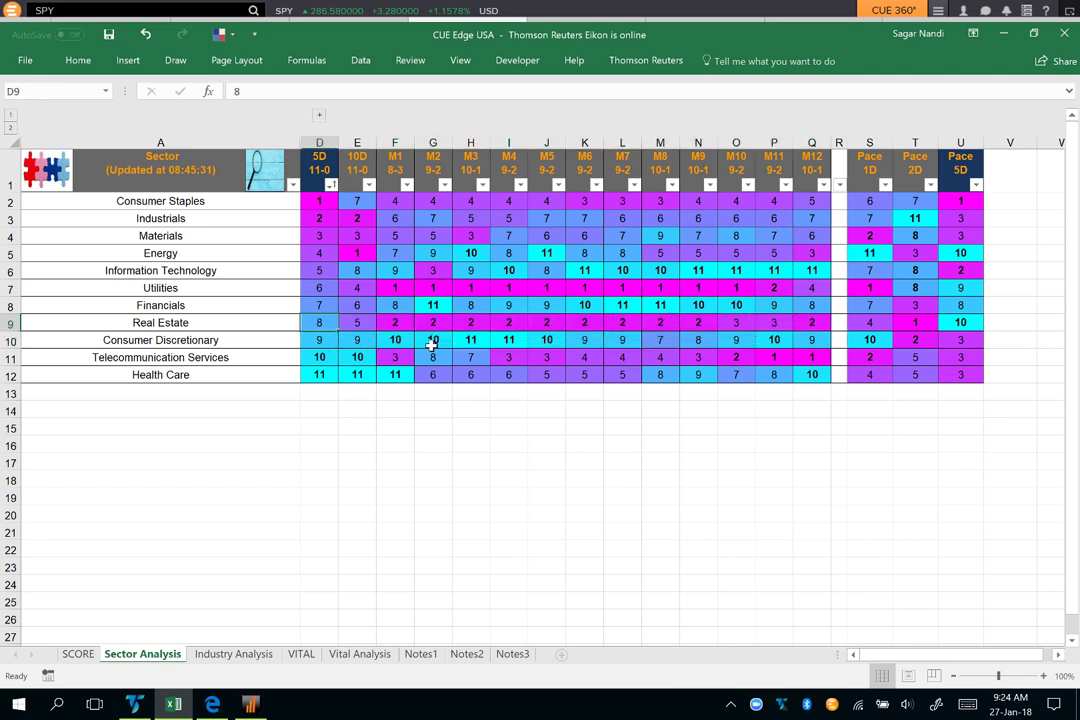
drag(429, 356, 782, 354)
click(316, 358)
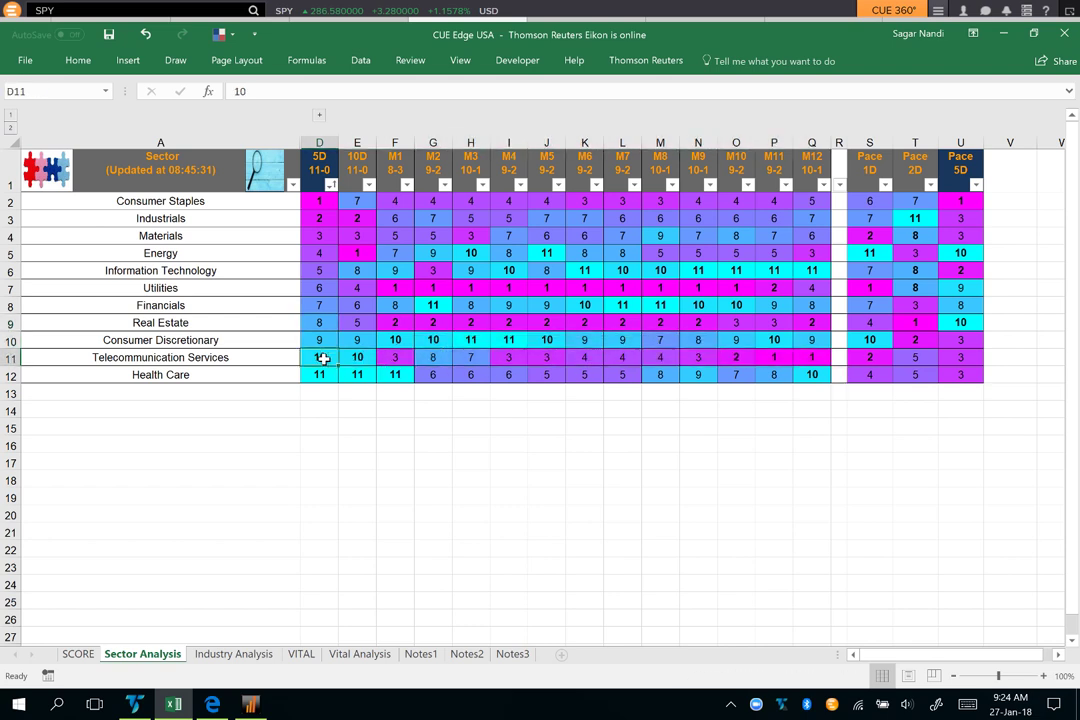
click(305, 320)
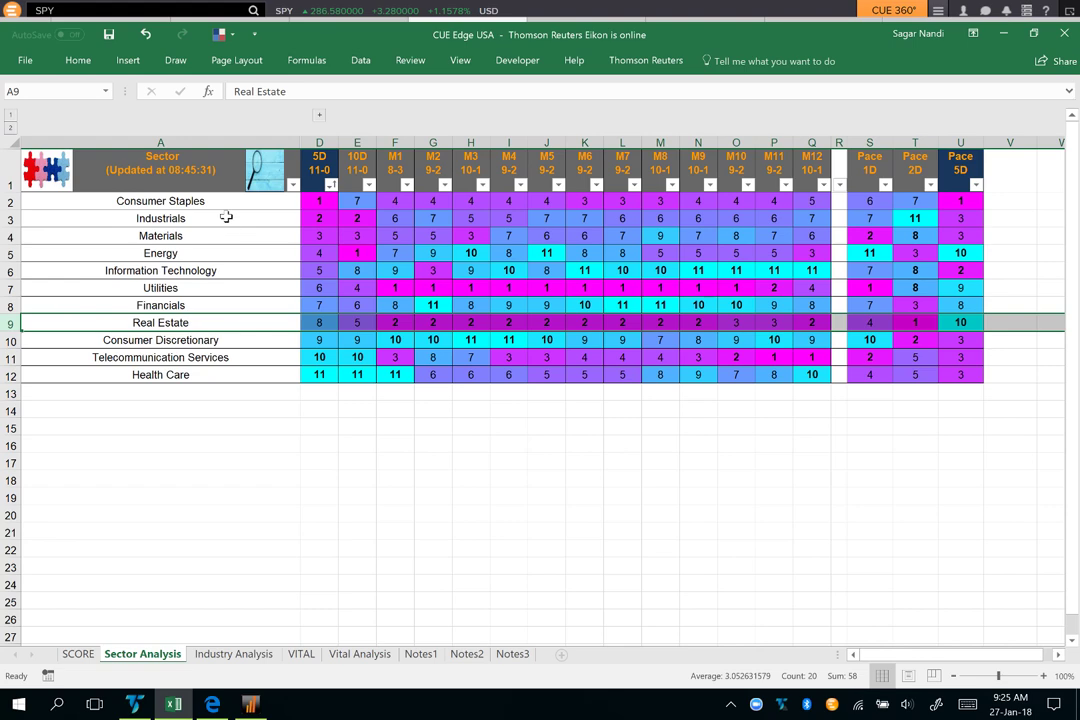
Sort the Industry Analysis sheet by the 5D column from largest to smallest
click(231, 654)
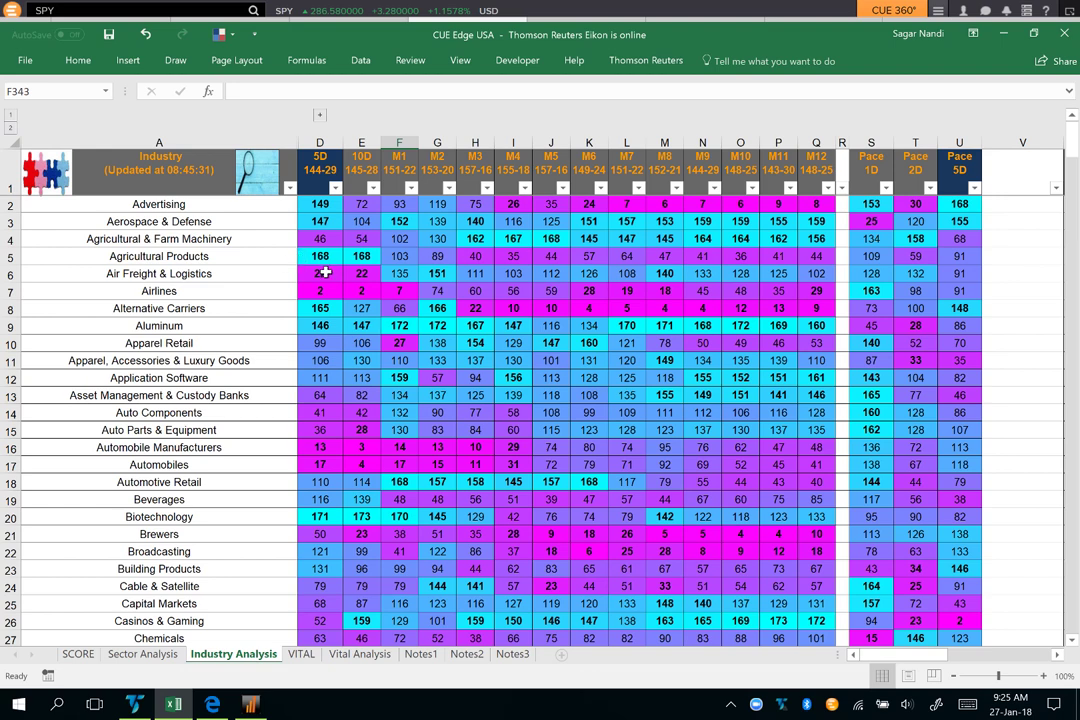
click(239, 204)
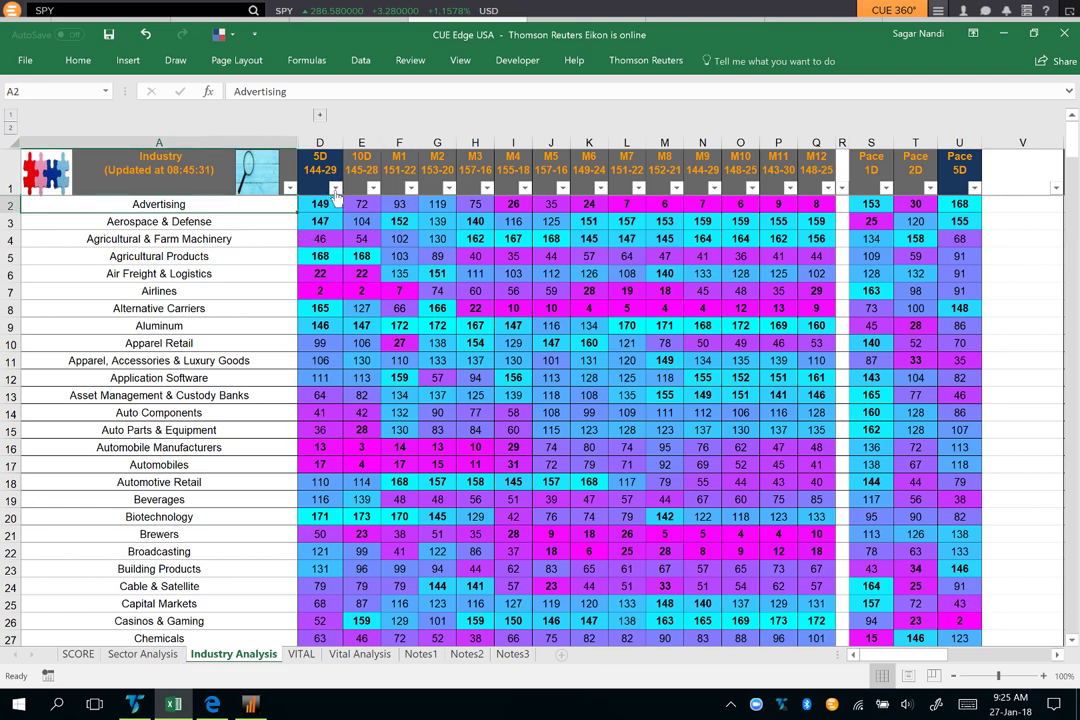
click(335, 188)
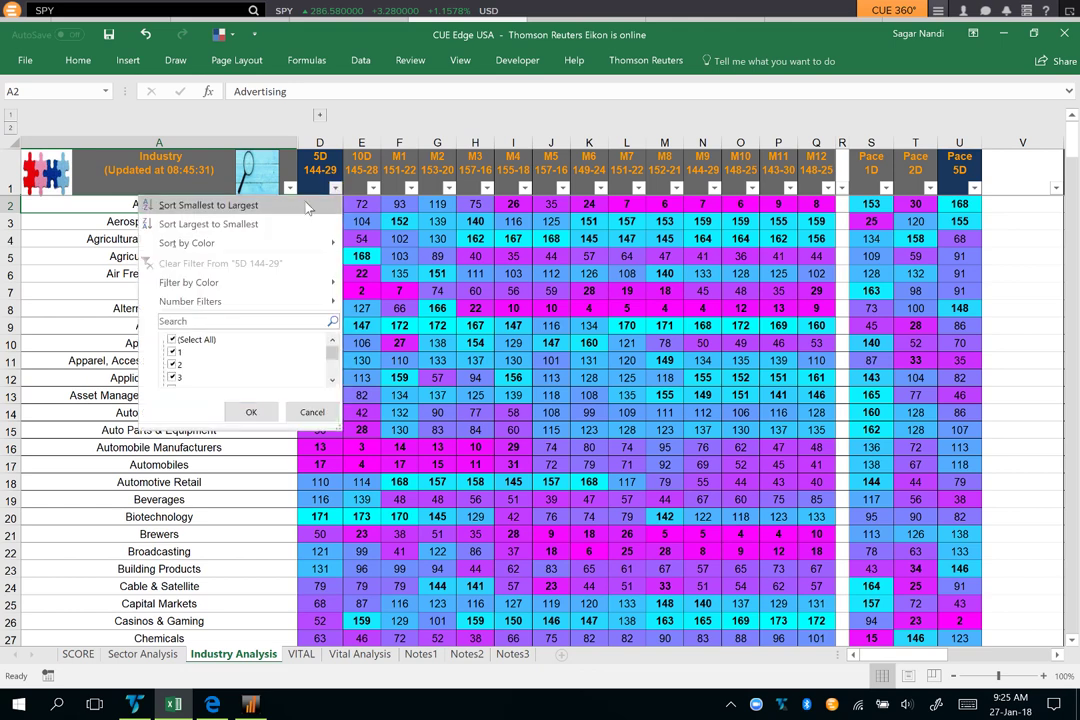
click(287, 224)
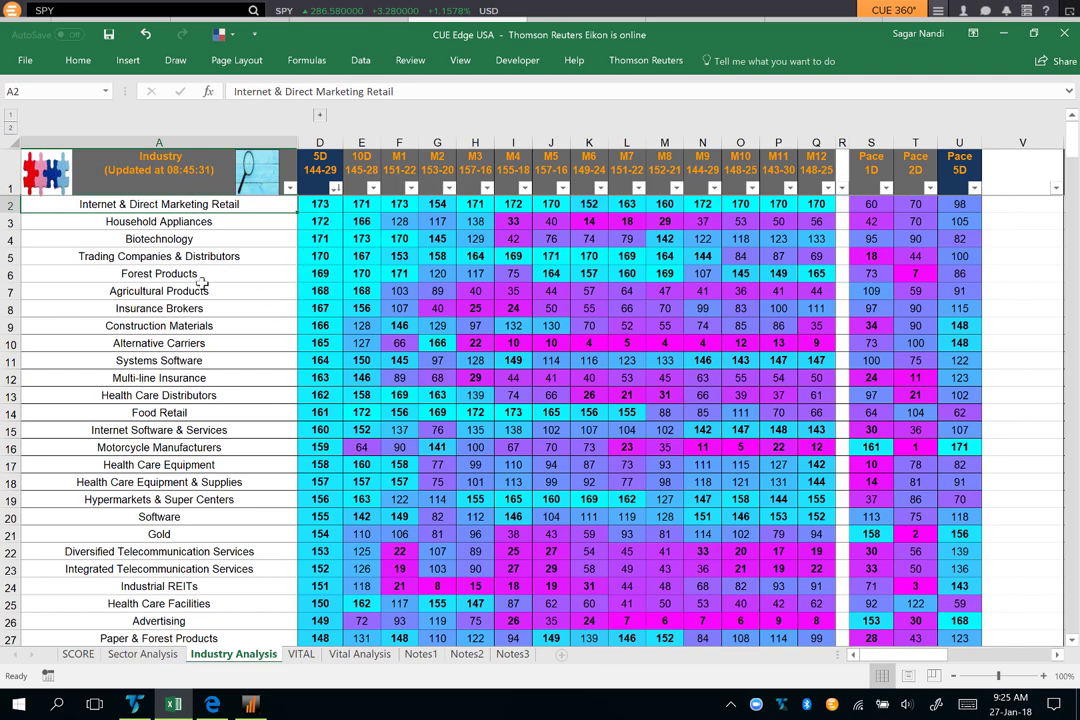
Review the Household Appliances row across all periods and switch to the Whirlpool (WHR) charts in TradeStation
click(197, 221)
key(shift+space)
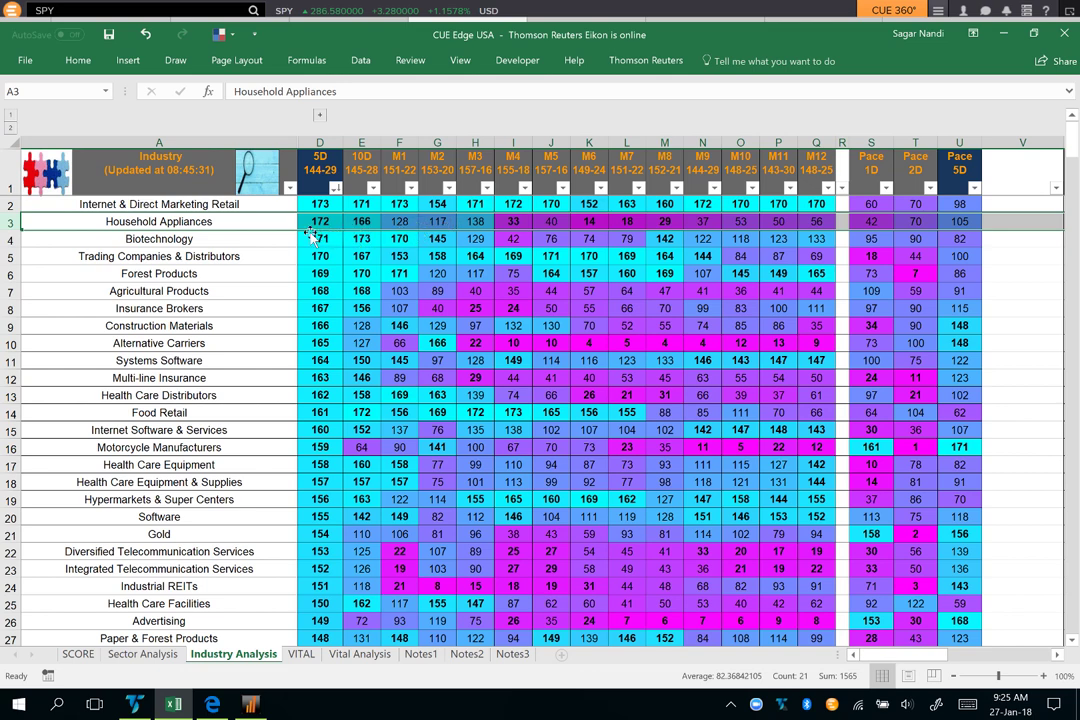
click(242, 221)
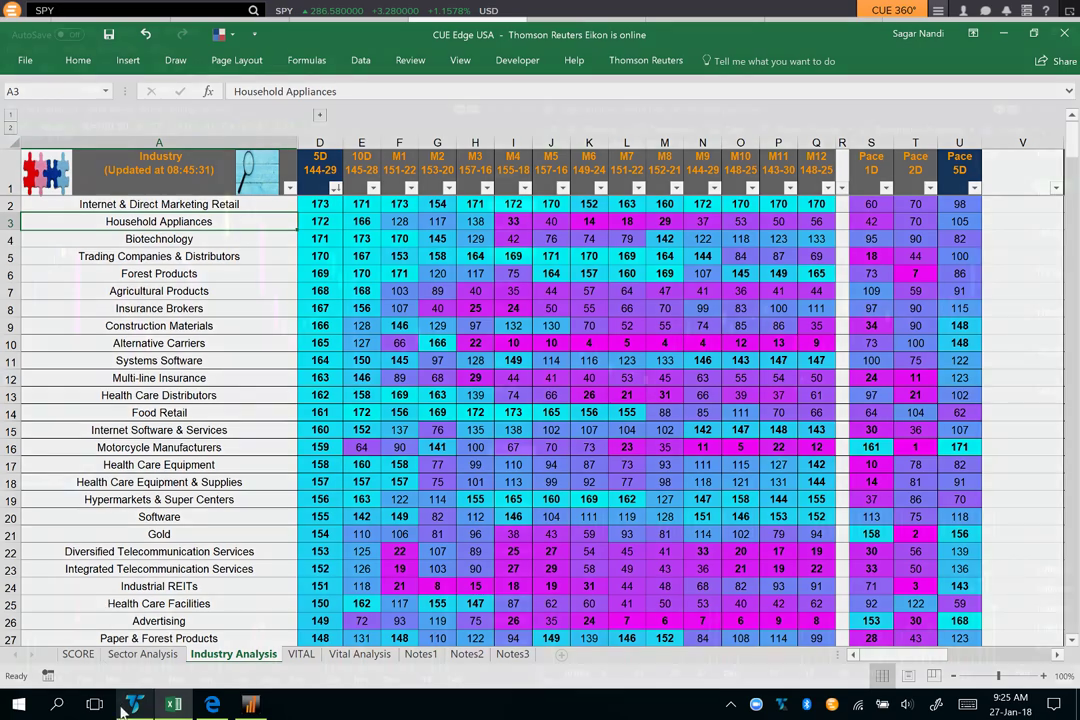
click(135, 704)
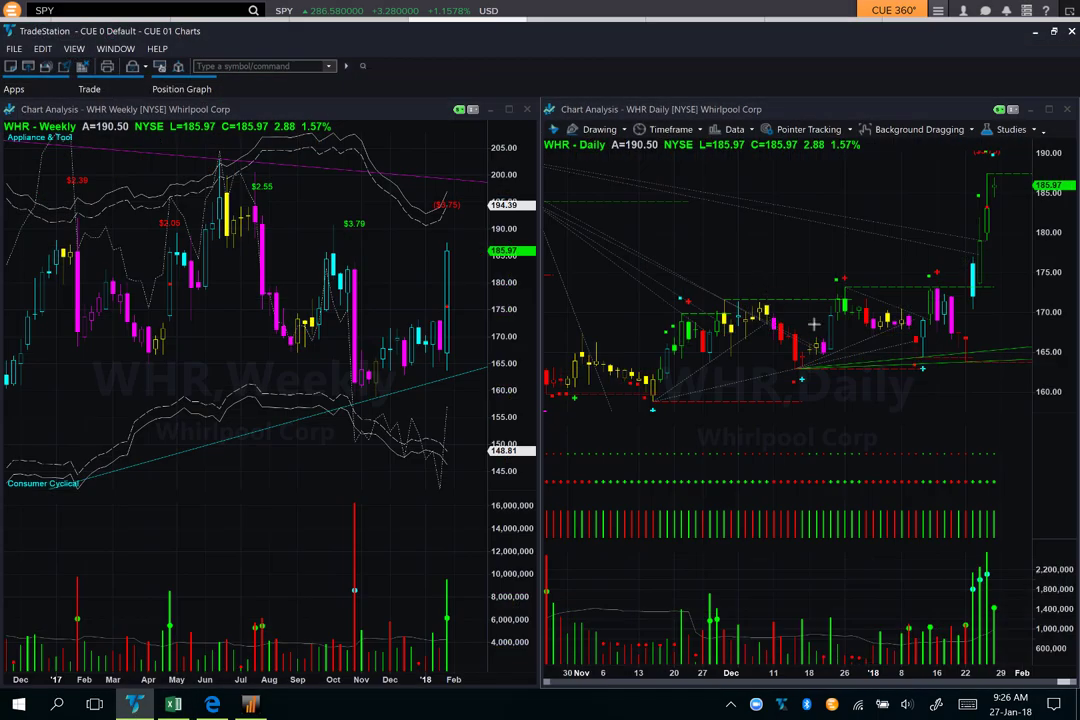
Draw arrows along the rising support line and the horizontal resistance level of the consolidation on the WHR daily chart
drag(804, 366, 1036, 358)
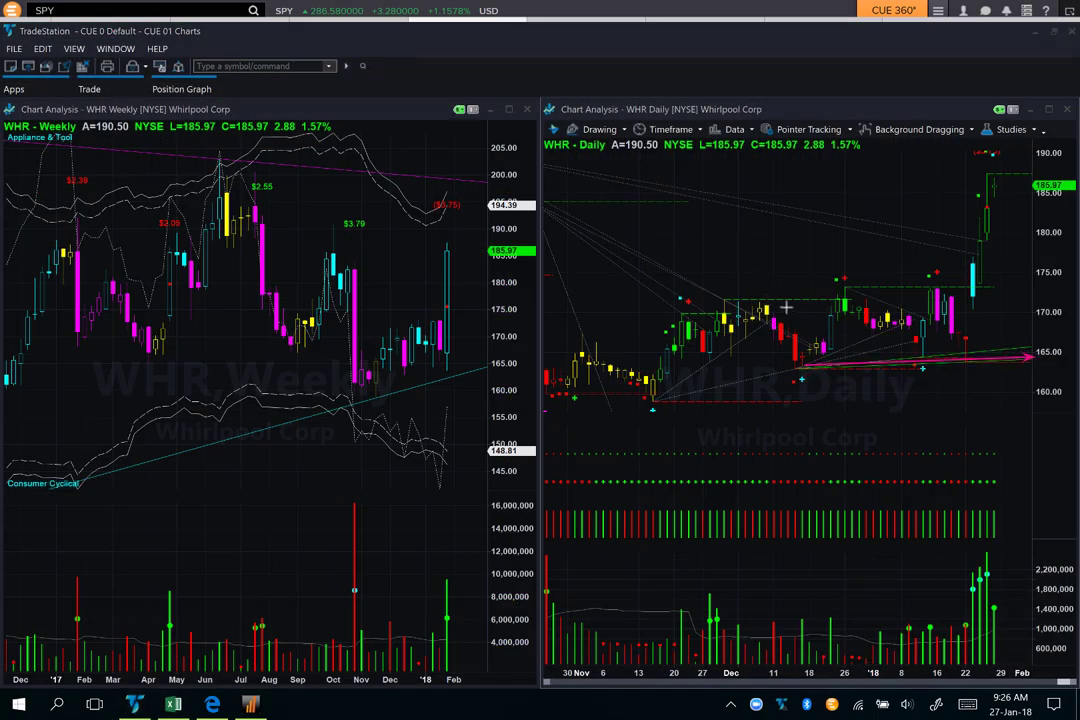
drag(724, 299, 955, 300)
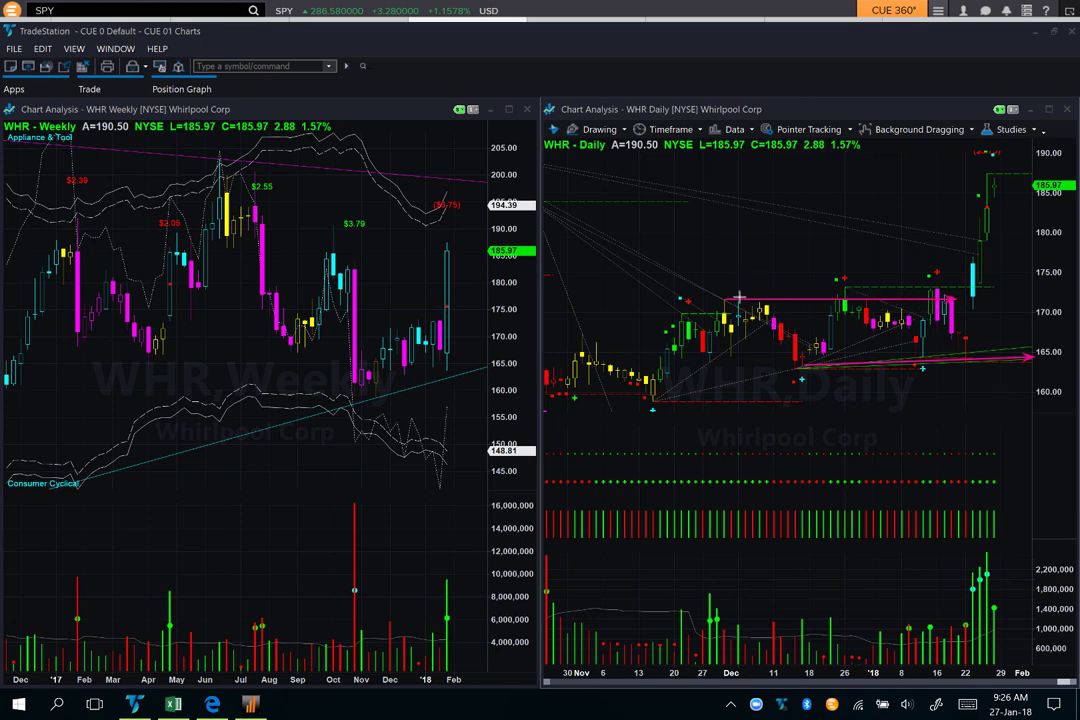
drag(738, 297, 856, 296)
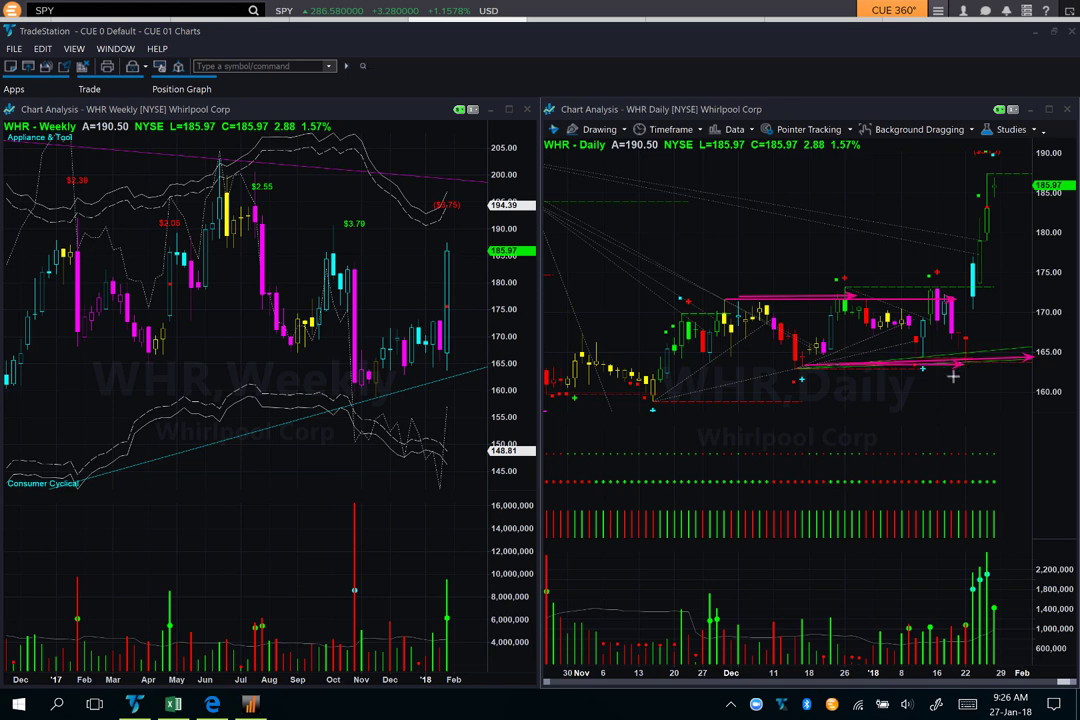
drag(831, 373, 1028, 362)
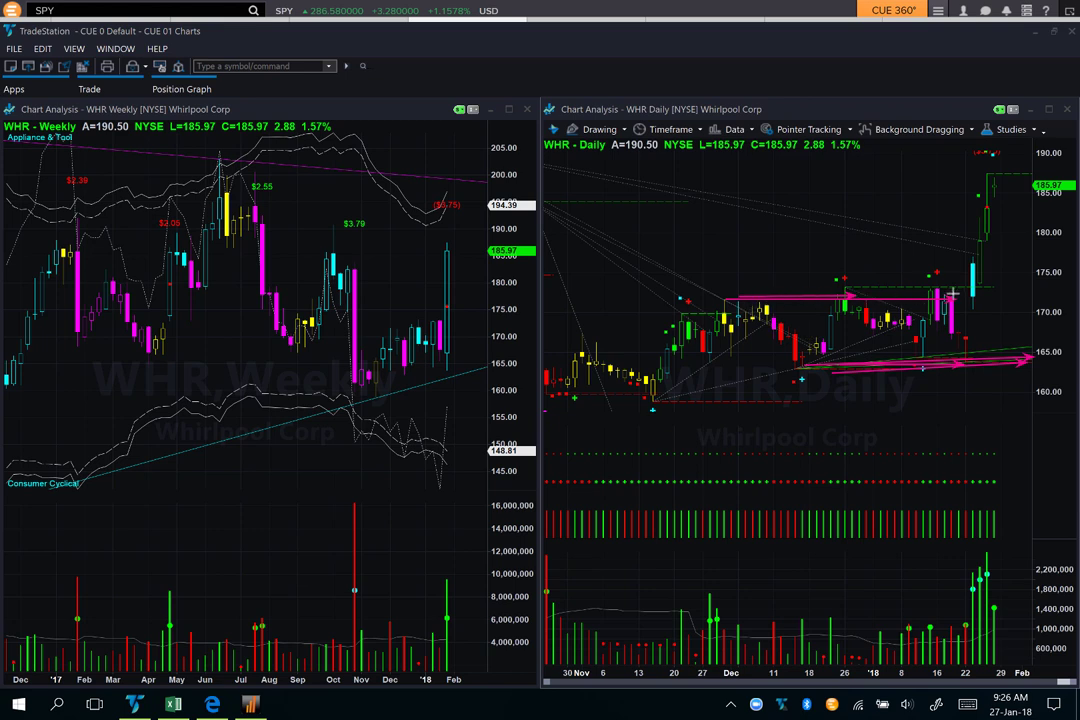
Point arrows at the cyan breakout candle and the red candle before it on the WHR daily chart, and underline the support below
drag(896, 263, 962, 265)
drag(902, 413, 965, 364)
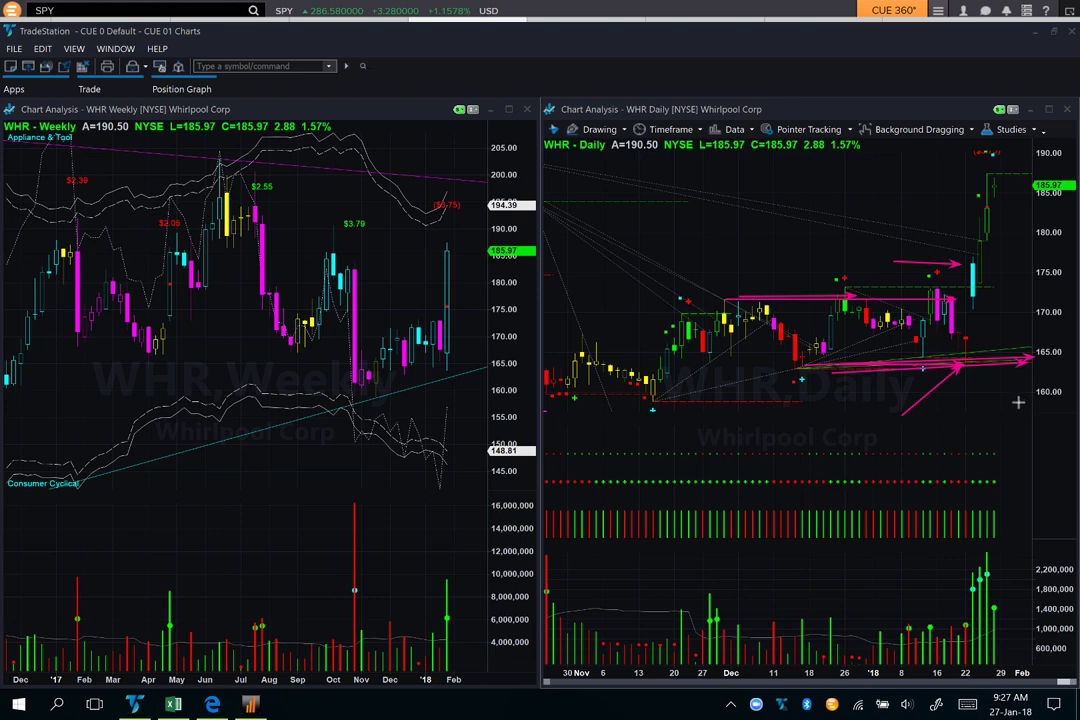
drag(1015, 397, 971, 349)
drag(965, 372, 1026, 372)
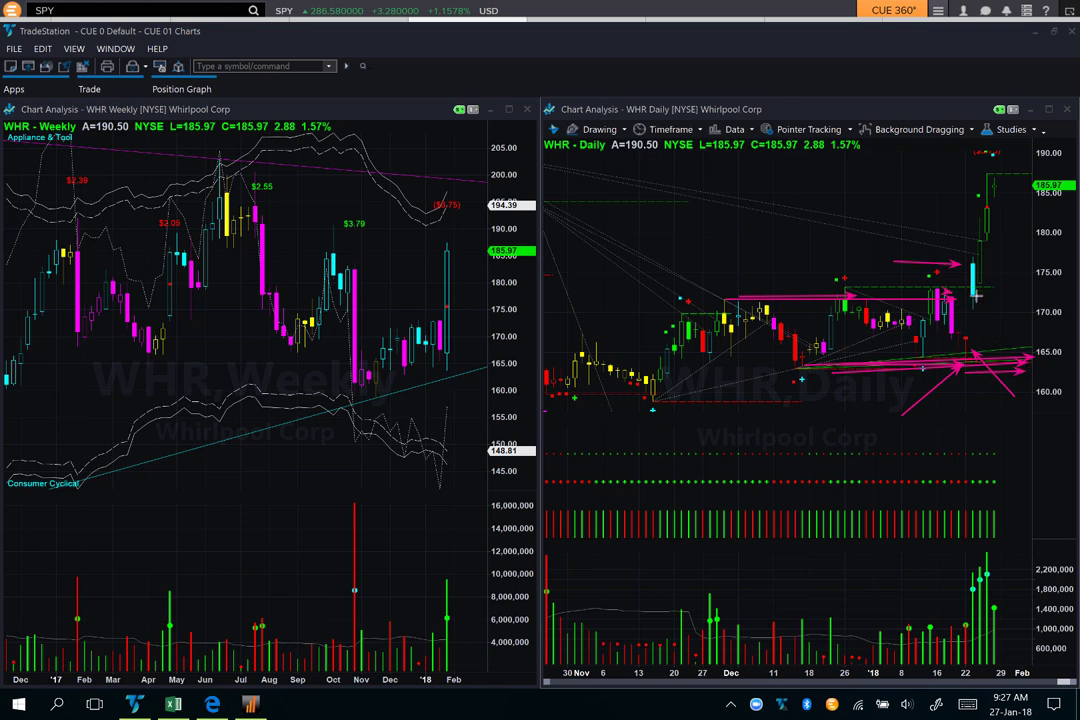
Draw arrows marking the breakout level, the rally above it, the latest candle and the support low on the WHR daily chart
drag(944, 292, 1017, 291)
drag(993, 281, 1015, 210)
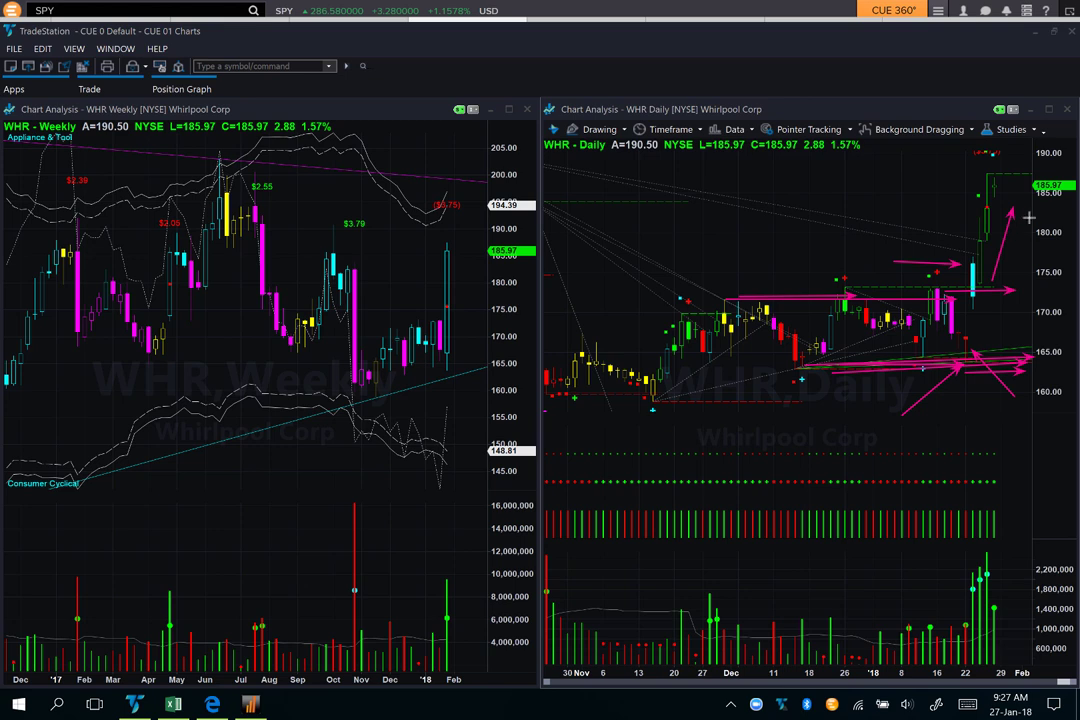
drag(905, 176, 972, 185)
drag(873, 401, 955, 365)
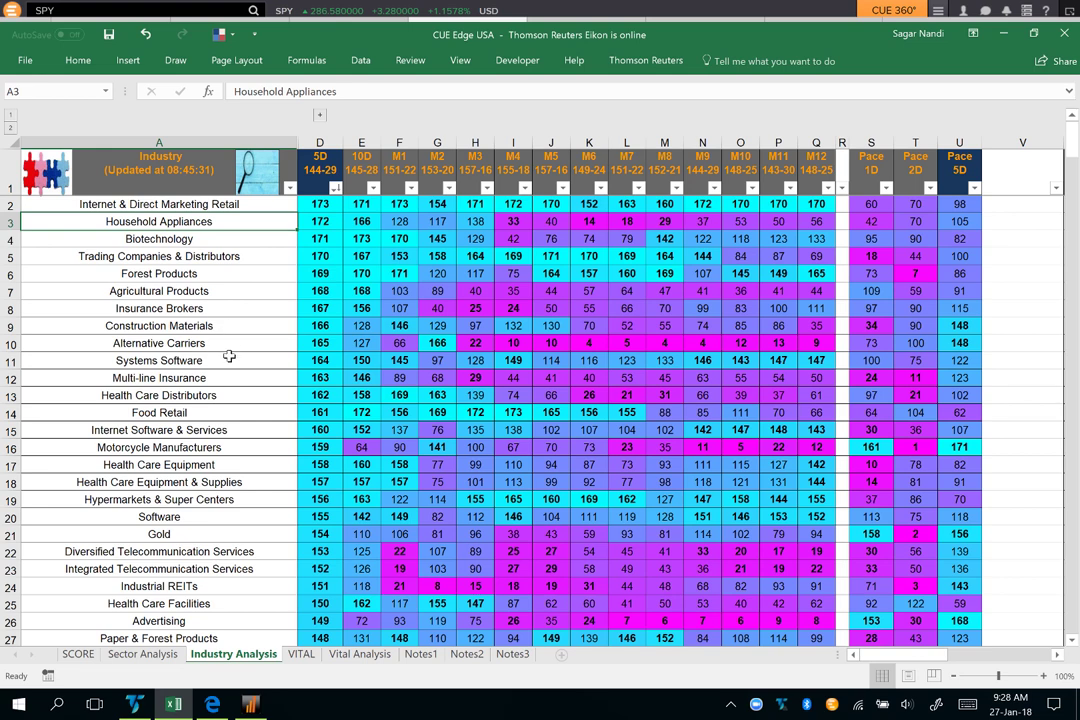
Pick the Alternative Carriers industry for drill-down, open its stock list on the VITAL sheet and select the CTL.N row
click(140, 343)
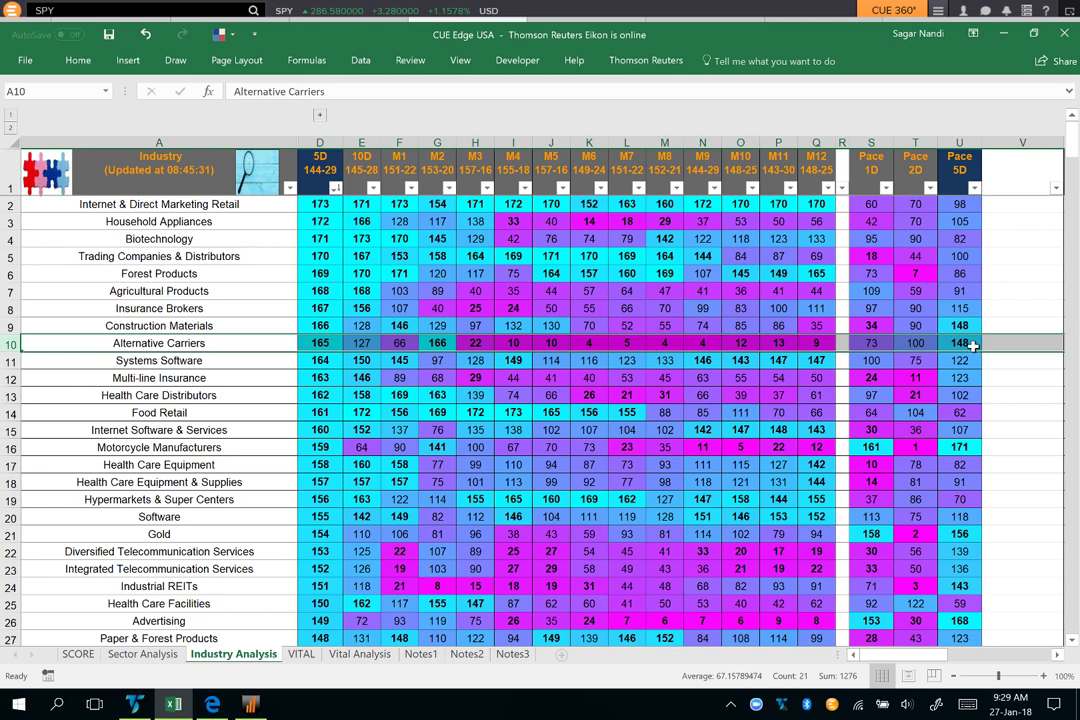
click(215, 343)
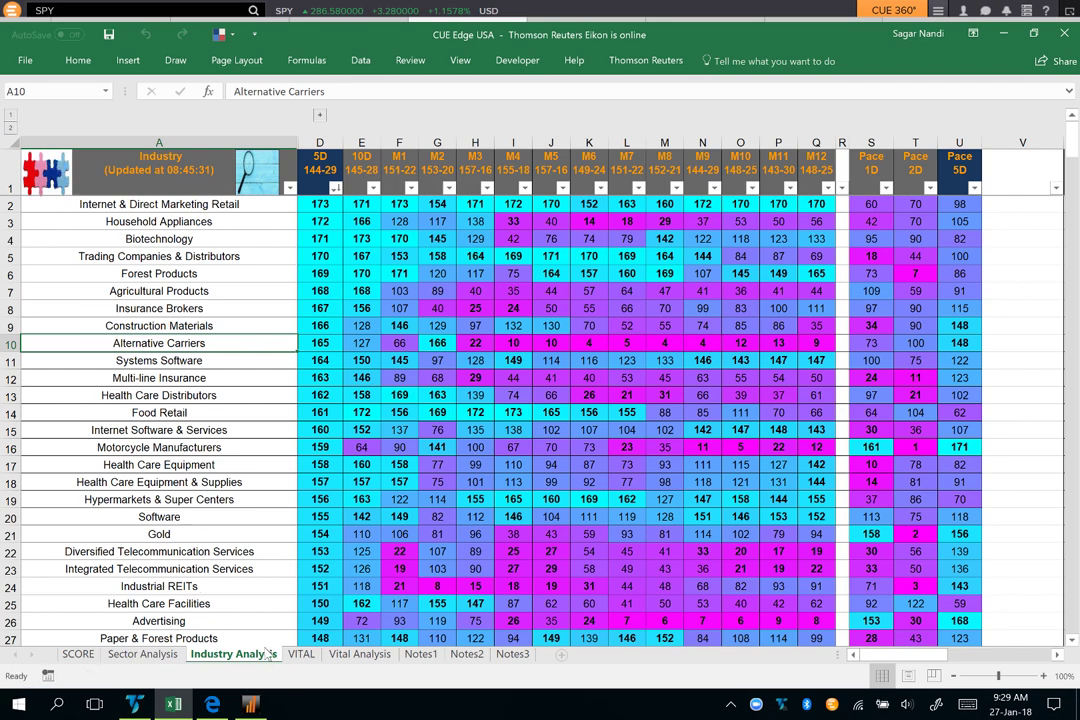
click(301, 655)
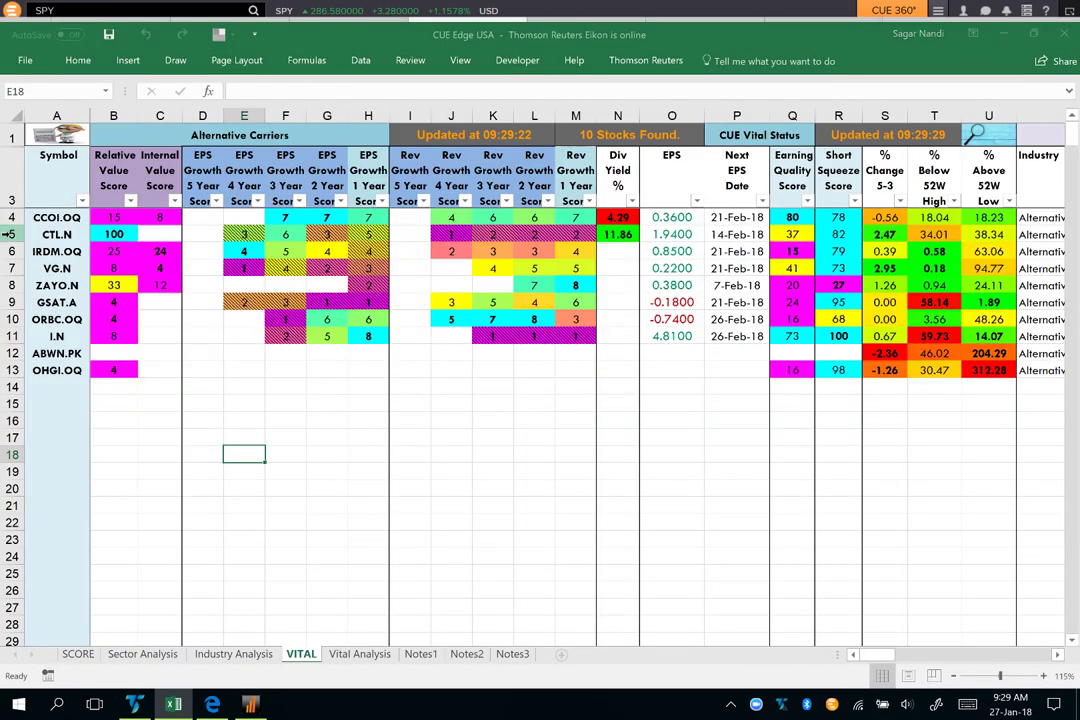
click(12, 234)
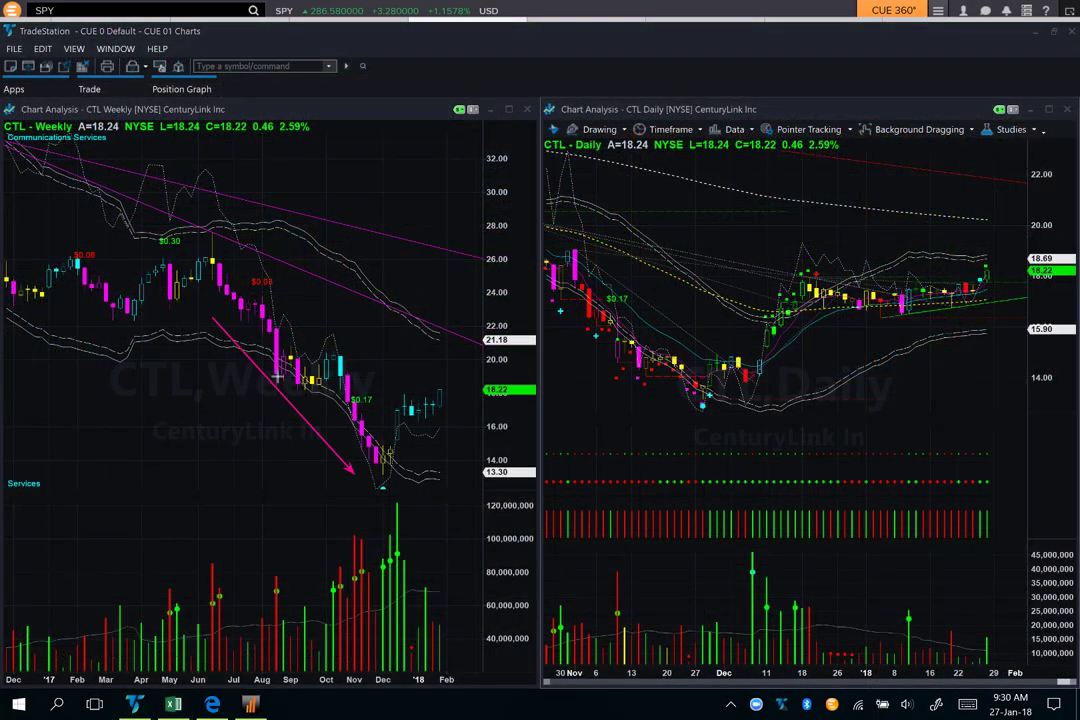
On the CTL charts in TradeStation, draw arrows marking the weekly decline and rebound and the daily chart's low
mouse_move(215, 321)
mouse_down()
mouse_move(350, 478)
mouse_move(354, 506)
mouse_move(373, 493)
mouse_up()
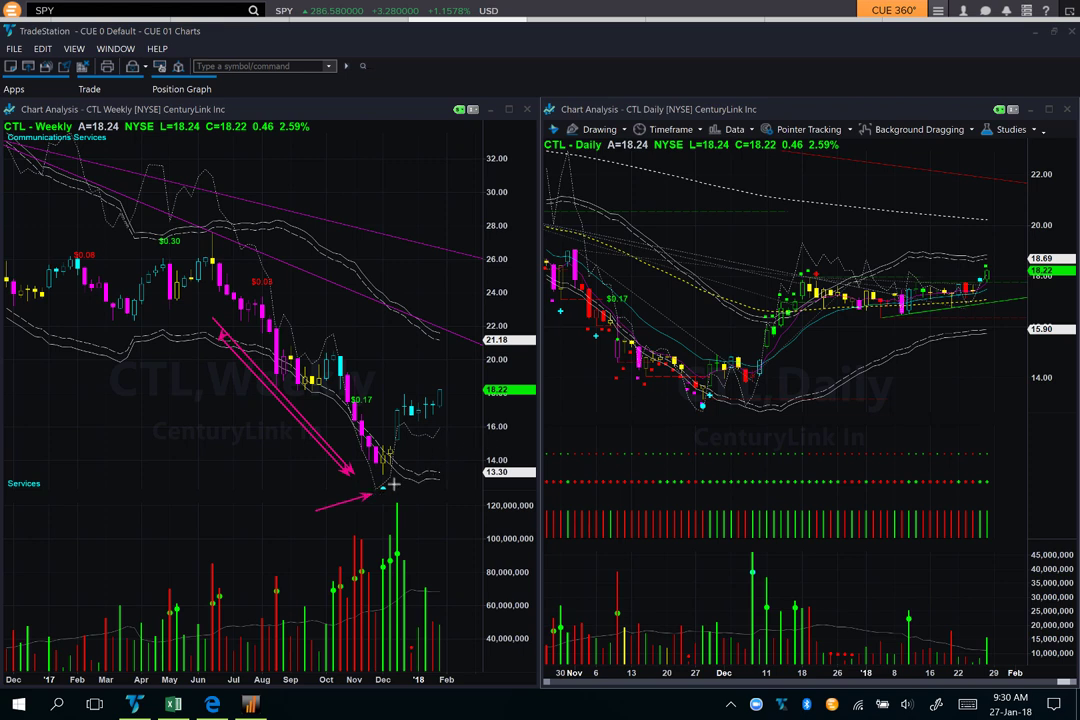
drag(600, 426, 692, 409)
drag(385, 485, 447, 421)
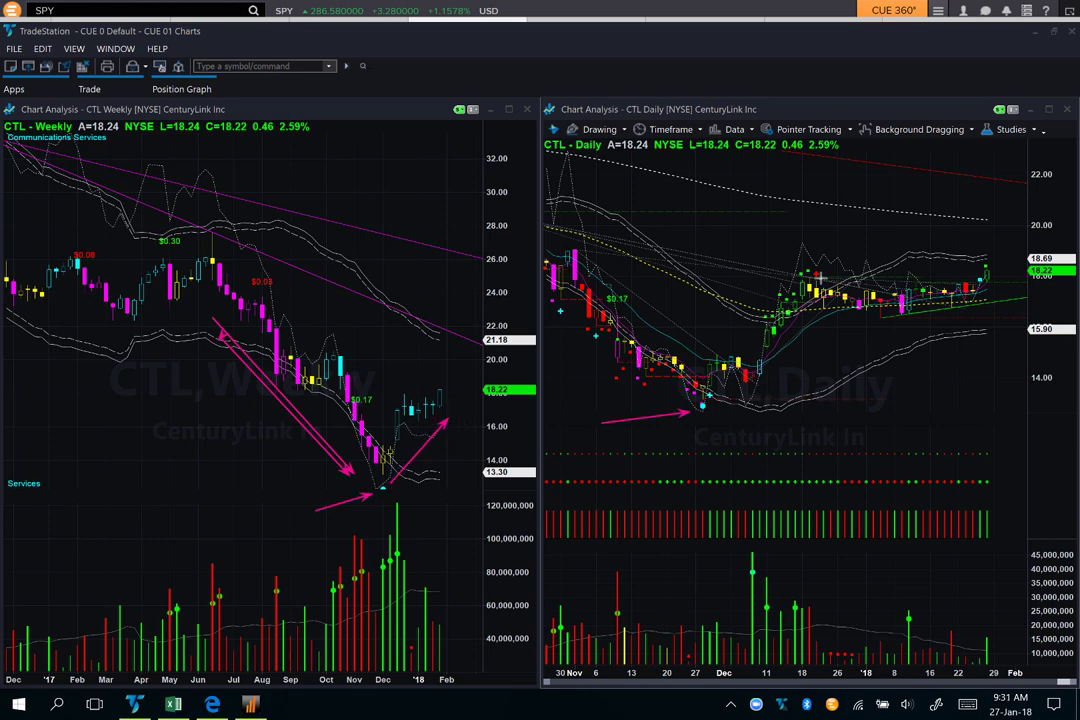
Mark the CTL daily consolidation with arrows along its resistance, rising support and dashed yellow average, and at its swing highs and lows
drag(820, 277, 976, 281)
drag(870, 321, 983, 302)
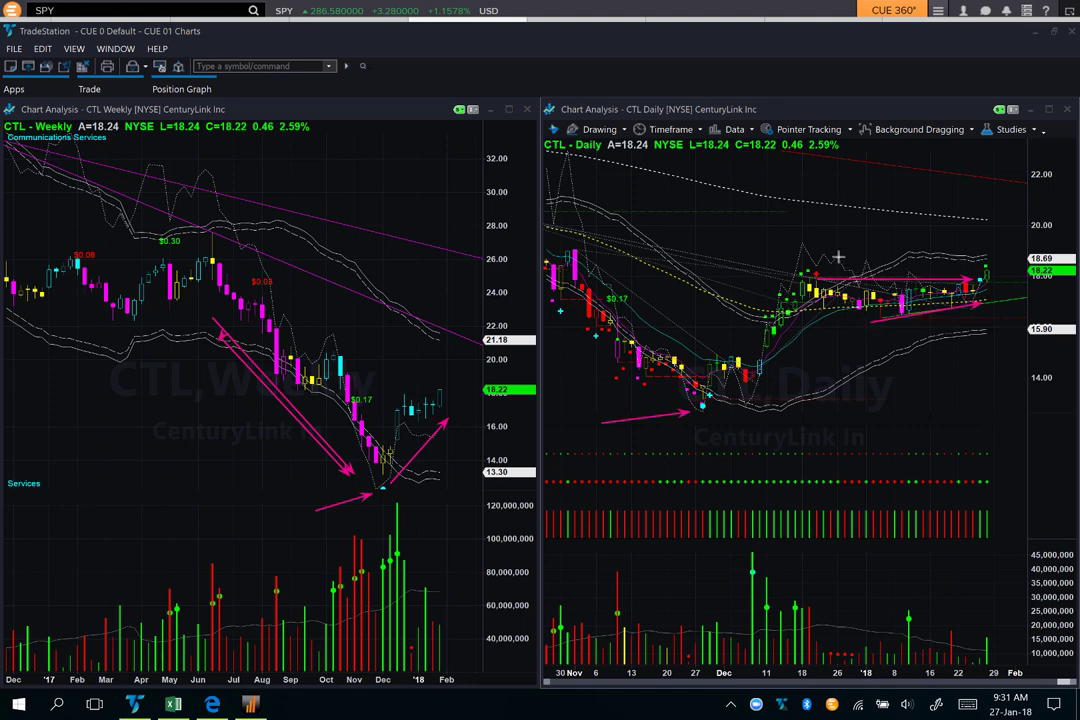
drag(838, 257, 891, 272)
drag(898, 342, 962, 316)
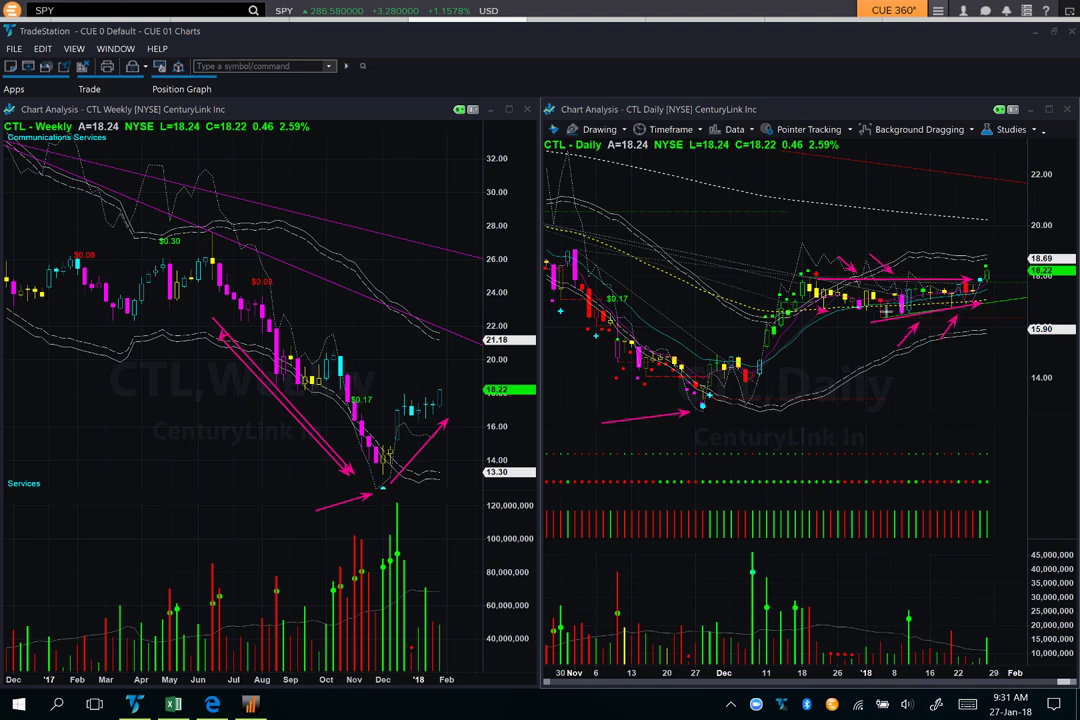
drag(899, 309, 992, 304)
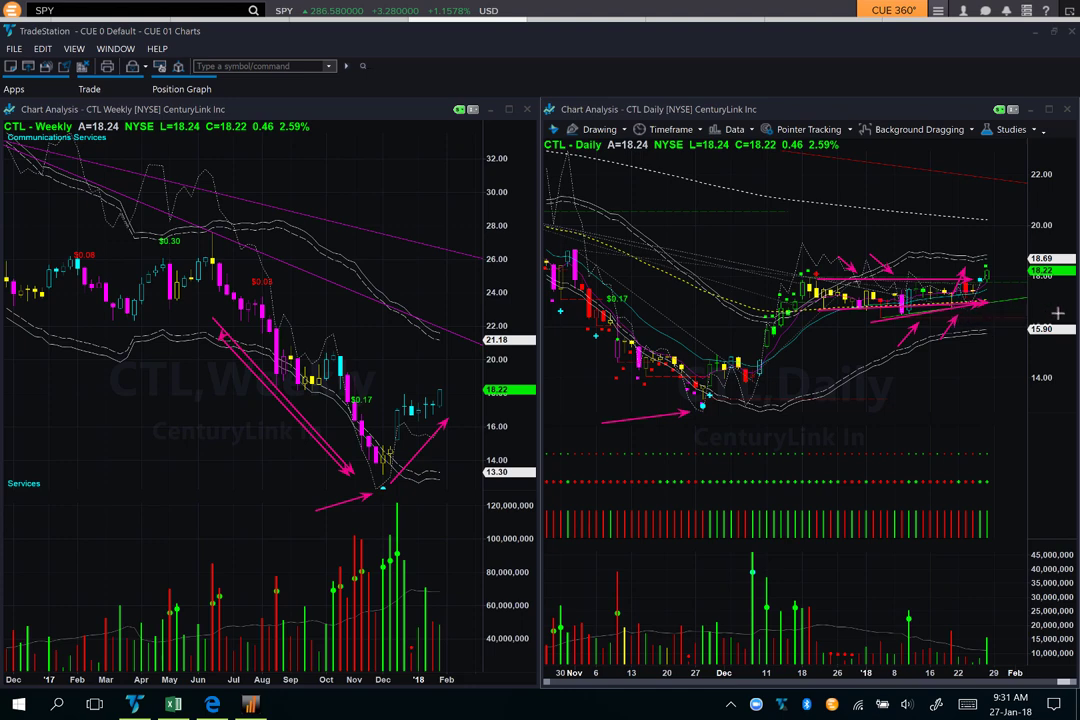
Add arrows on the CTL daily chart pointing to the latest candles near 18 and to the late-November low
drag(957, 245, 977, 267)
drag(1028, 234, 996, 268)
mouse_move(852, 428)
mouse_down()
mouse_move(747, 425)
mouse_move(716, 408)
mouse_up()
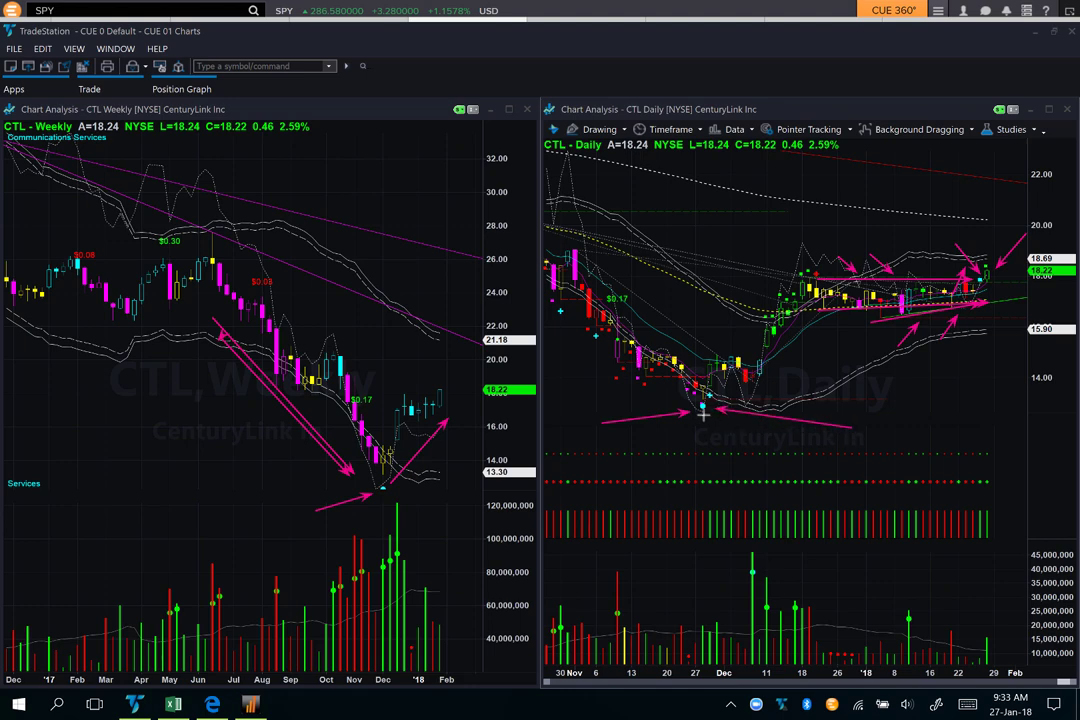
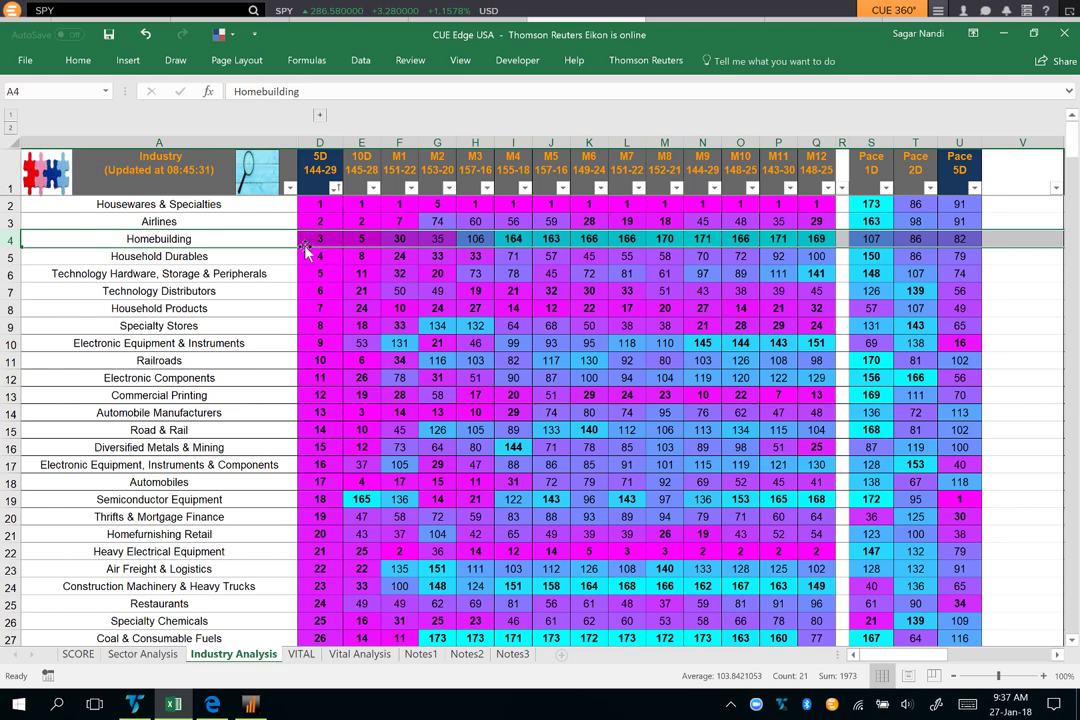
Drill down into the Homebuilding industry's stock list and carry its stocks over to the Vital Analysis sheet
click(290, 240)
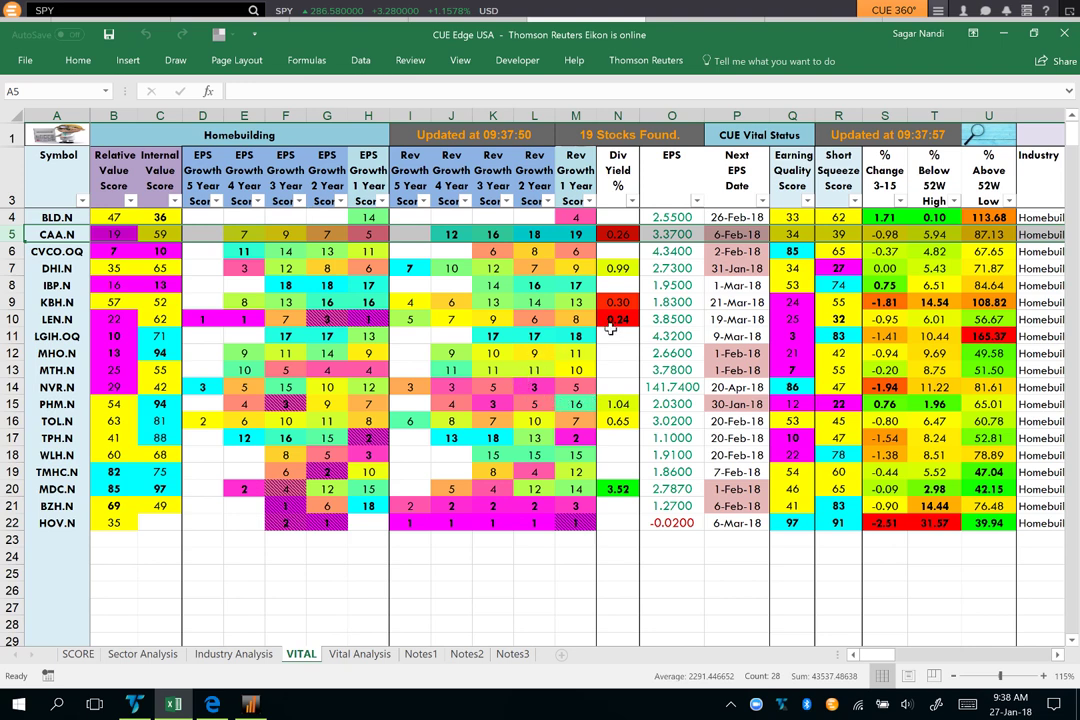
click(974, 138)
click(359, 654)
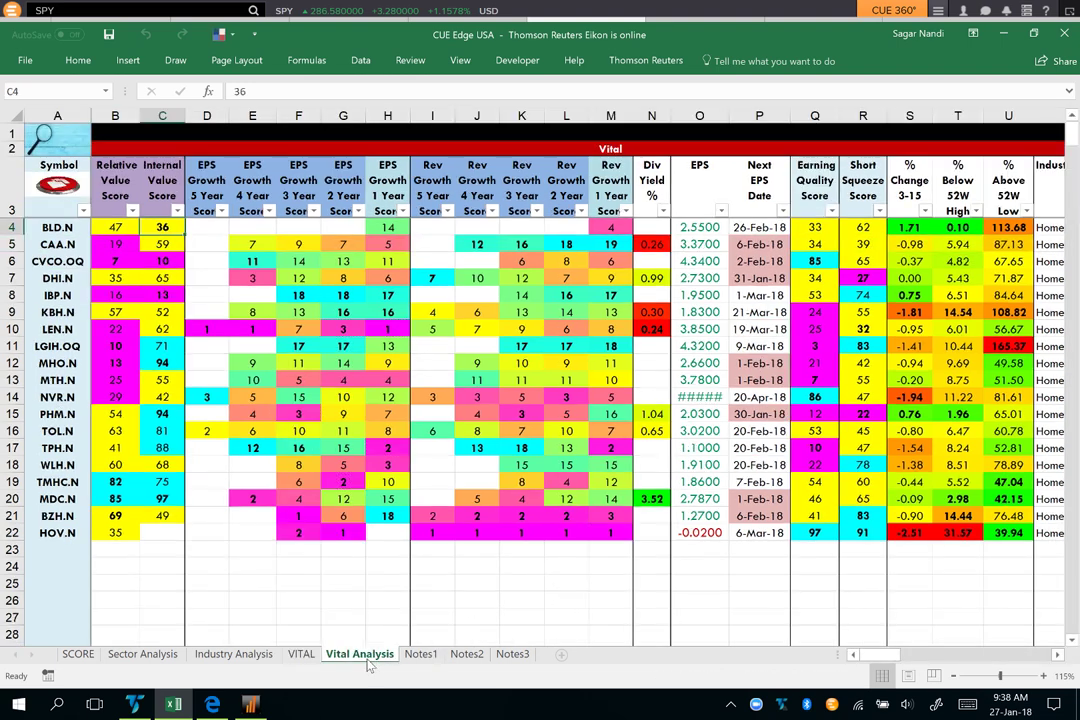
In the Performance section of Vital Analysis, sort the Homebuilding stocks by % 5D from smallest to largest
click(510, 148)
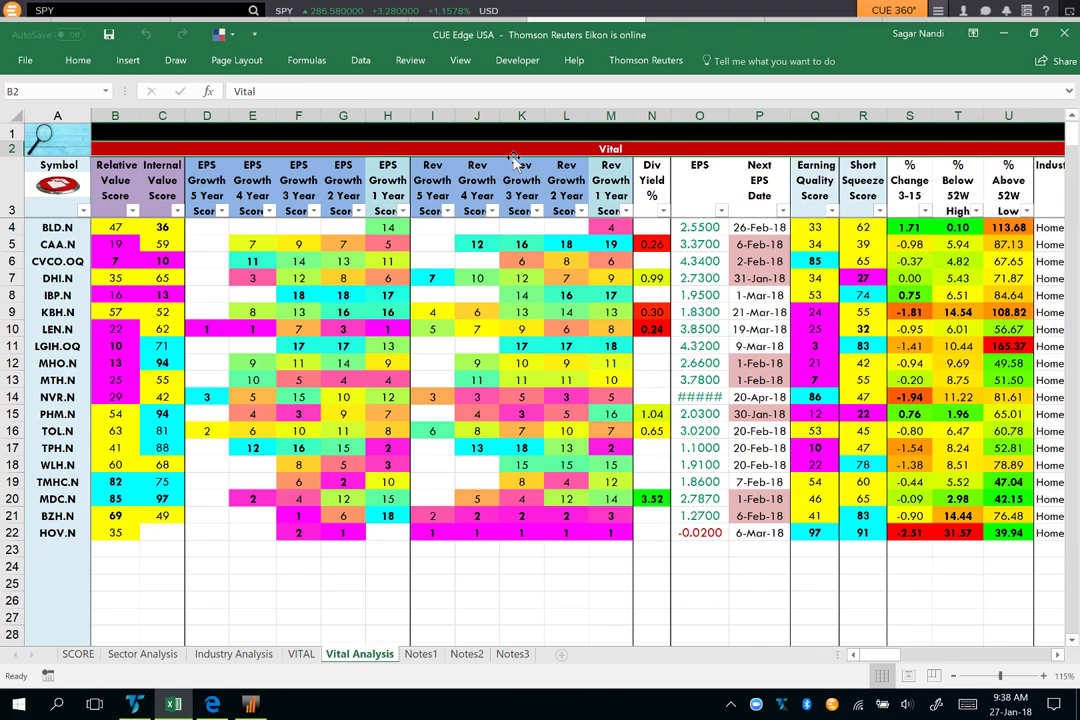
key(Right)
key(Right)
key(Right)
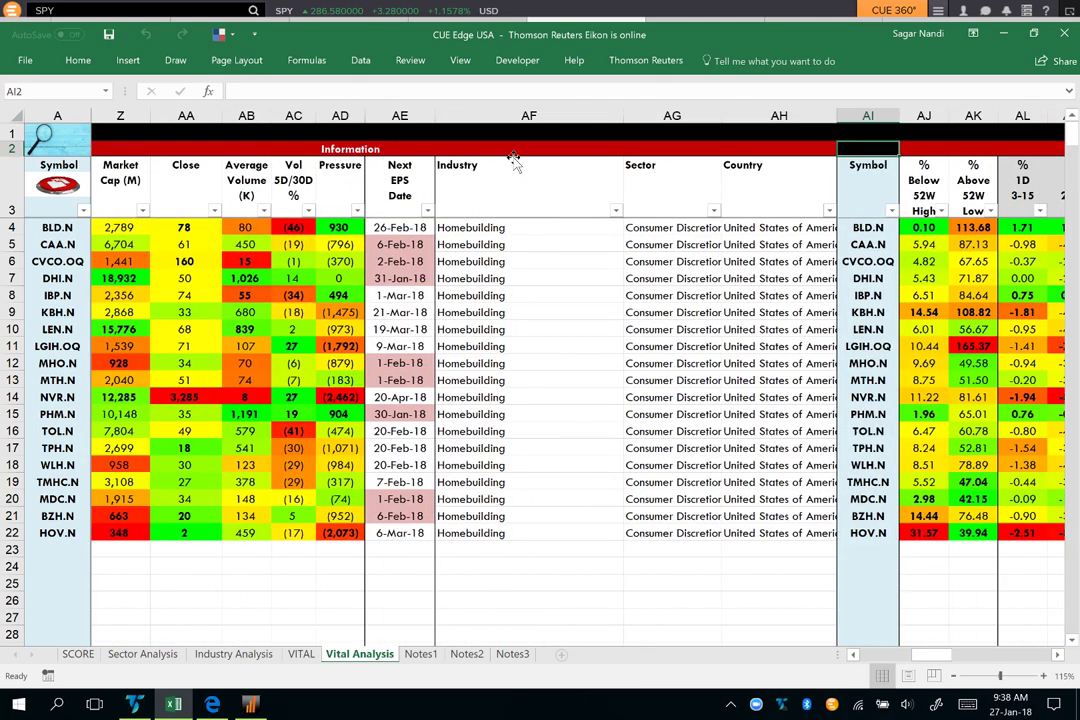
key(Right)
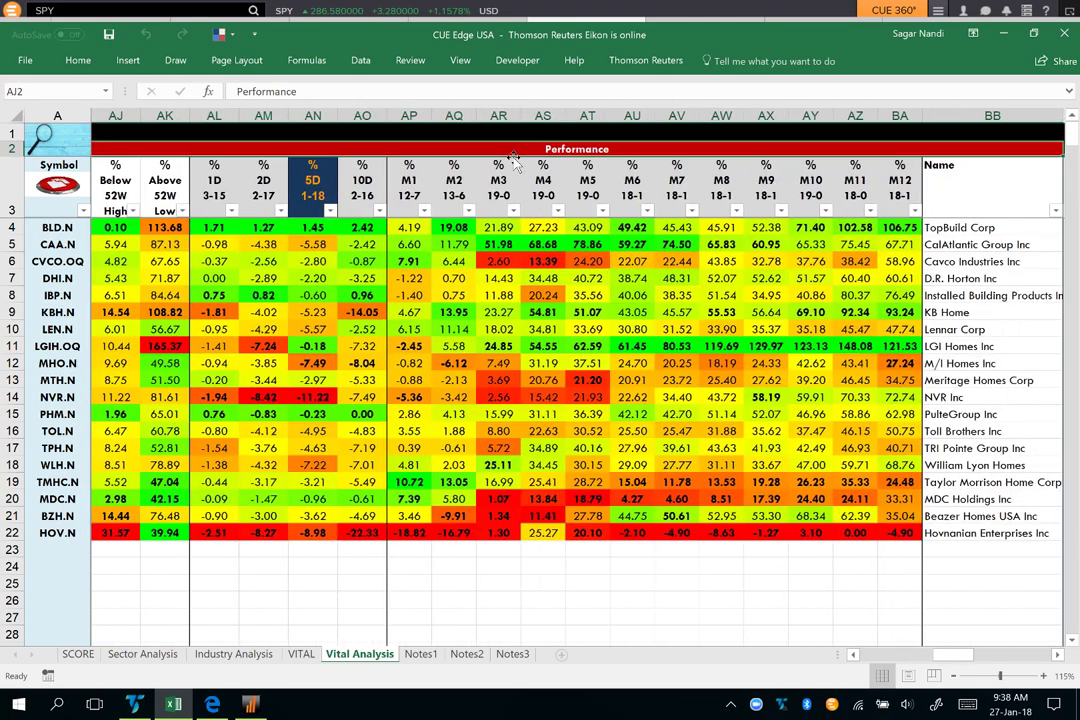
click(330, 211)
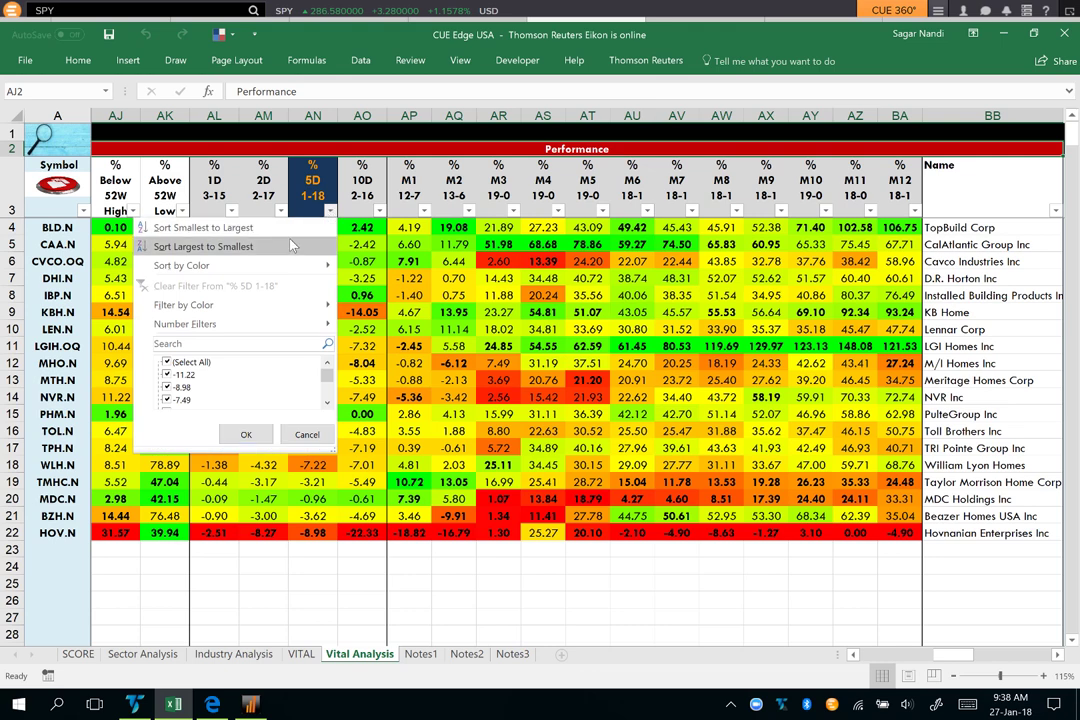
click(250, 227)
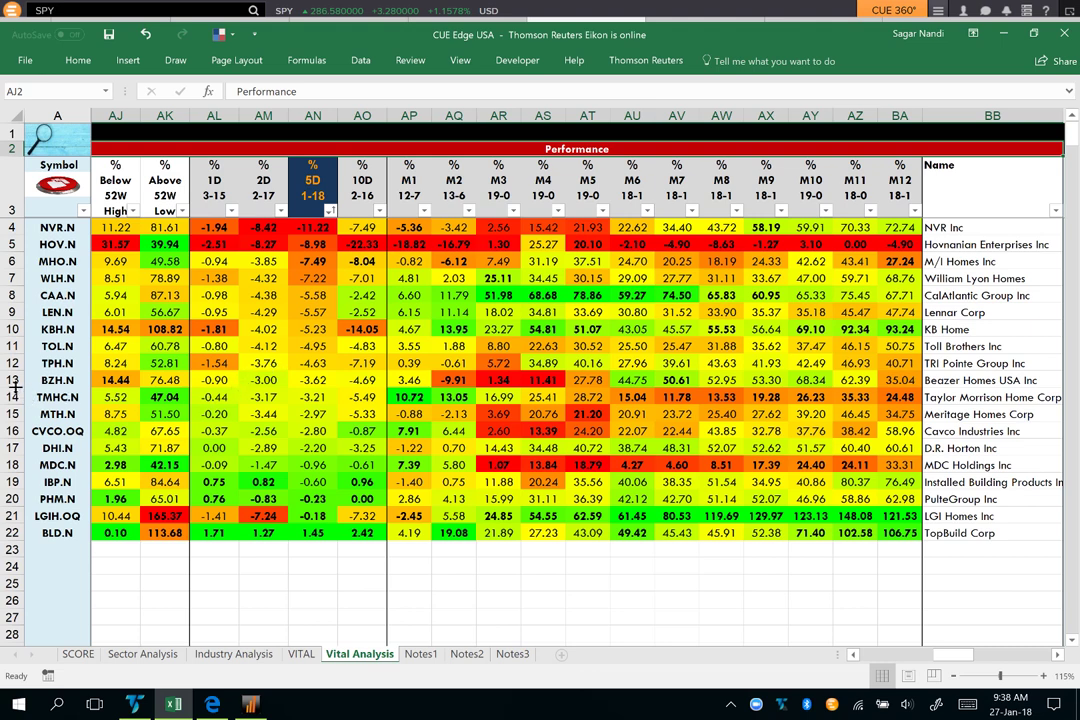
Clear rows 13 to 27, from BZH.N downward, and select the remaining symbols NVR.N to TPH.N
drag(12, 380, 100, 614)
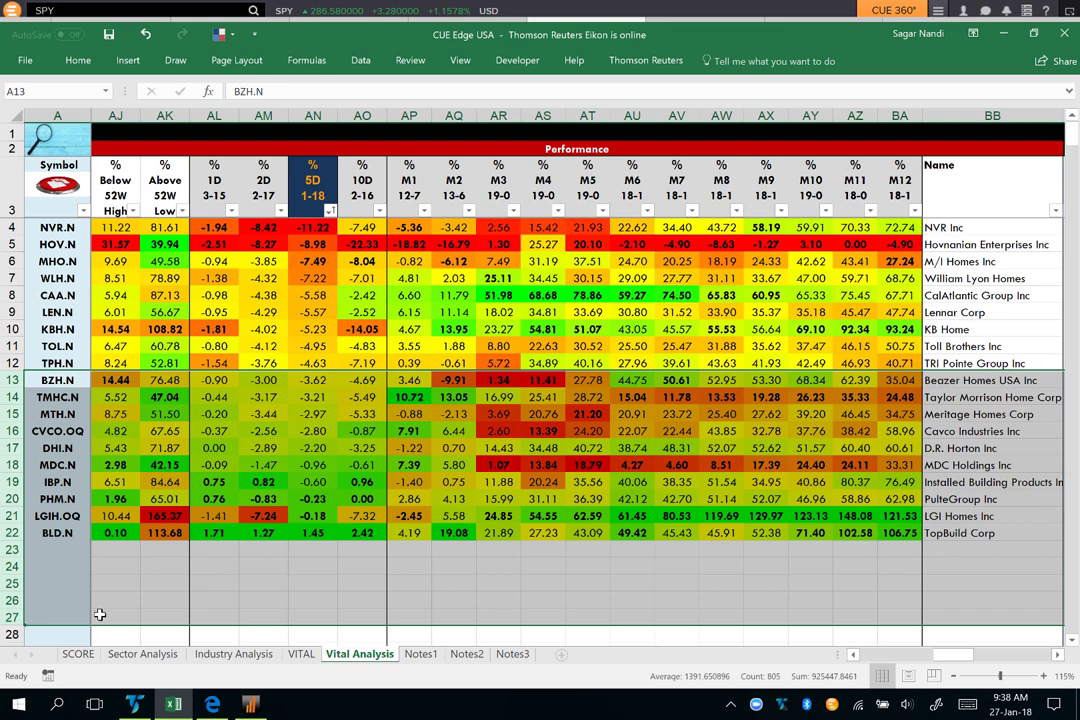
key(Delete)
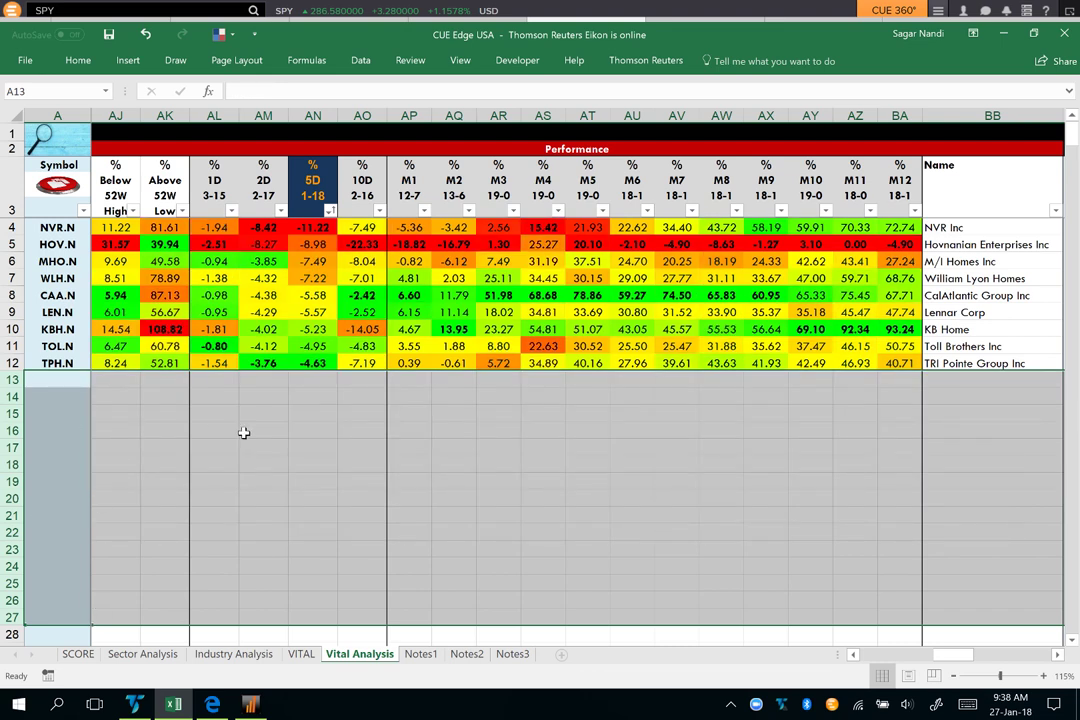
click(263, 430)
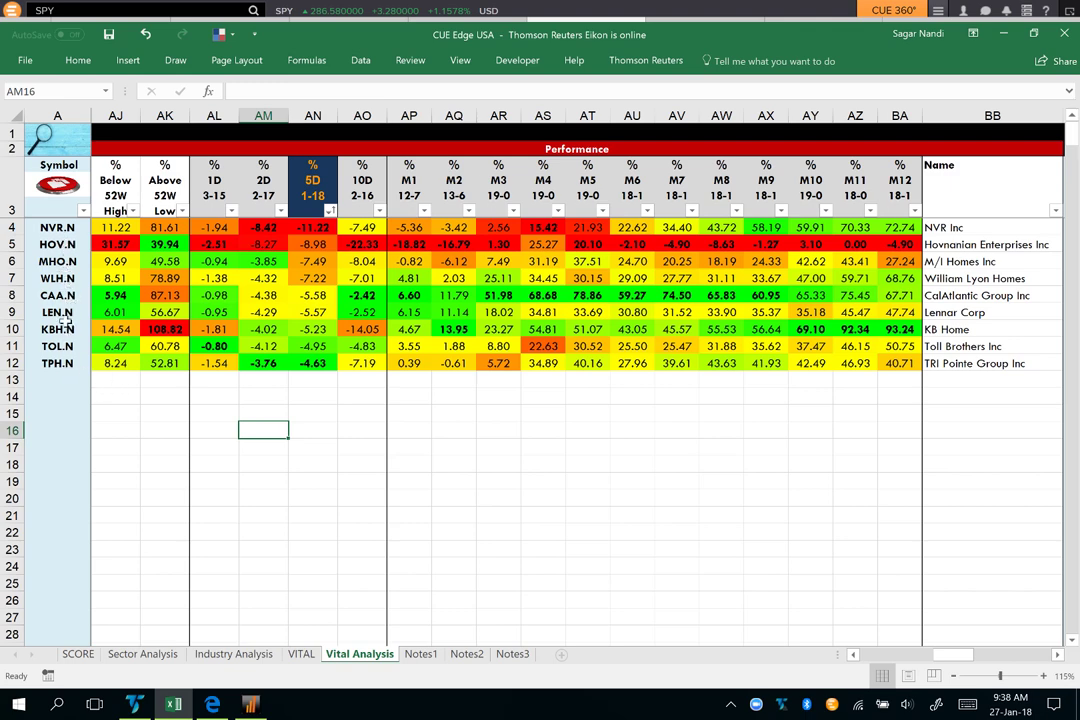
drag(42, 228, 56, 364)
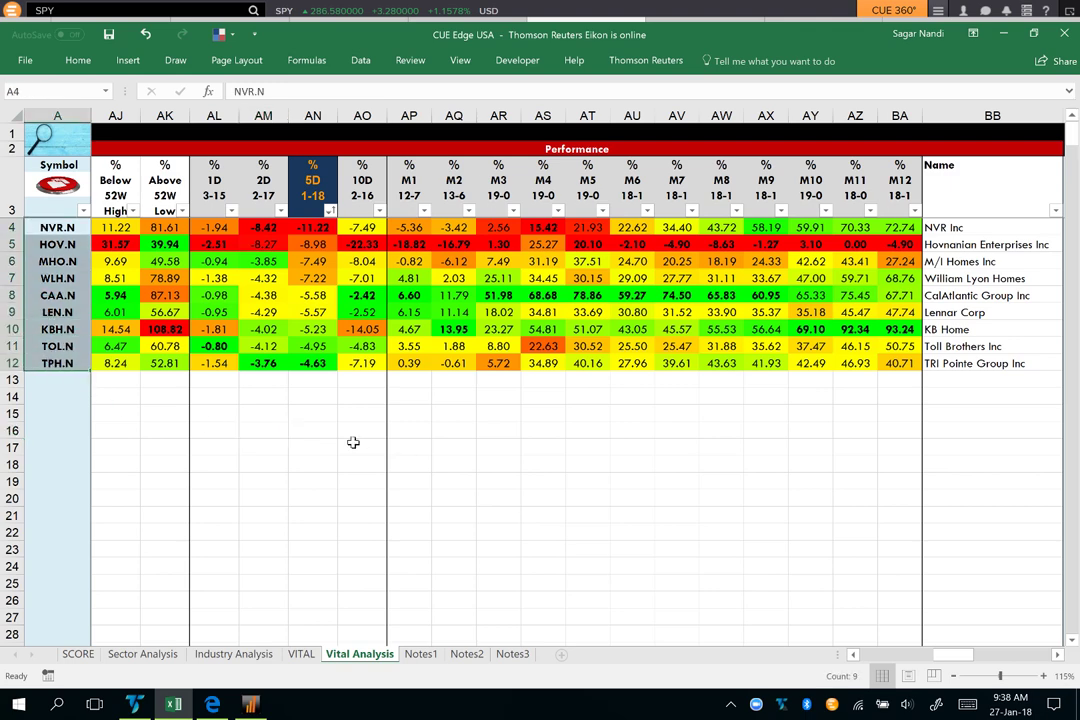
click(163, 383)
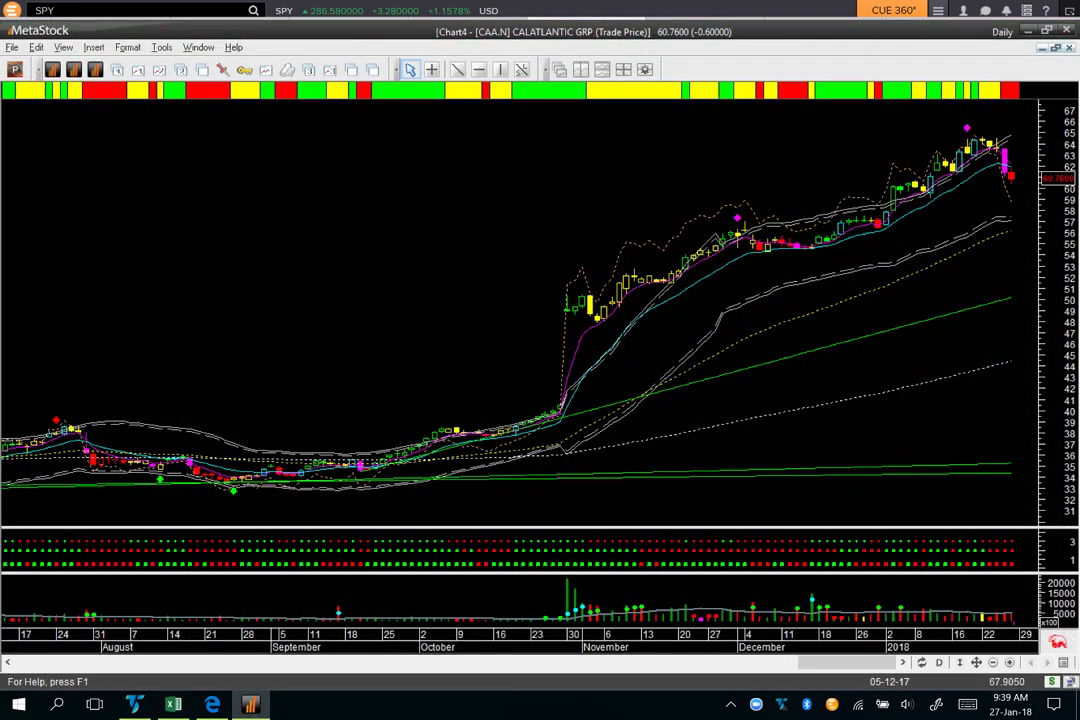
On the CAA.N daily chart in MetaStock, mark the rally, the January peak signal and the latest drop with arrows, and clear the markings
mouse_move(656, 214)
mouse_down()
mouse_move(948, 124)
mouse_move(935, 118)
mouse_move(958, 120)
mouse_up()
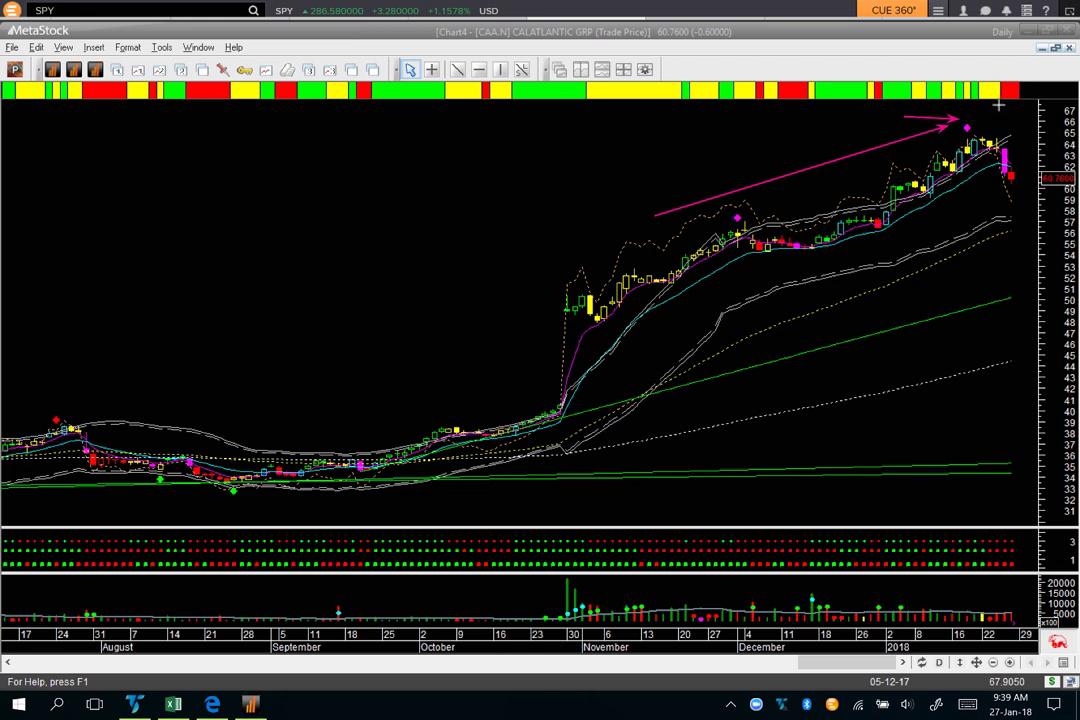
drag(998, 104, 976, 120)
mouse_move(999, 138)
mouse_down()
mouse_move(1020, 150)
mouse_move(997, 177)
mouse_move(1005, 208)
mouse_up()
key(Escape)
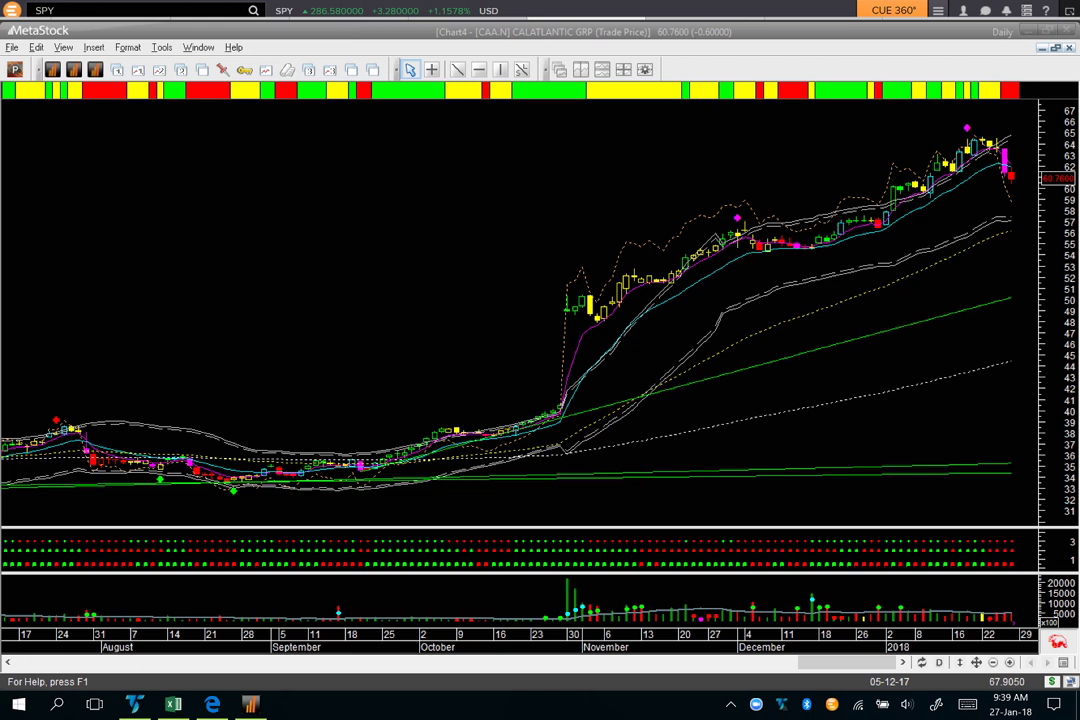
click(726, 153)
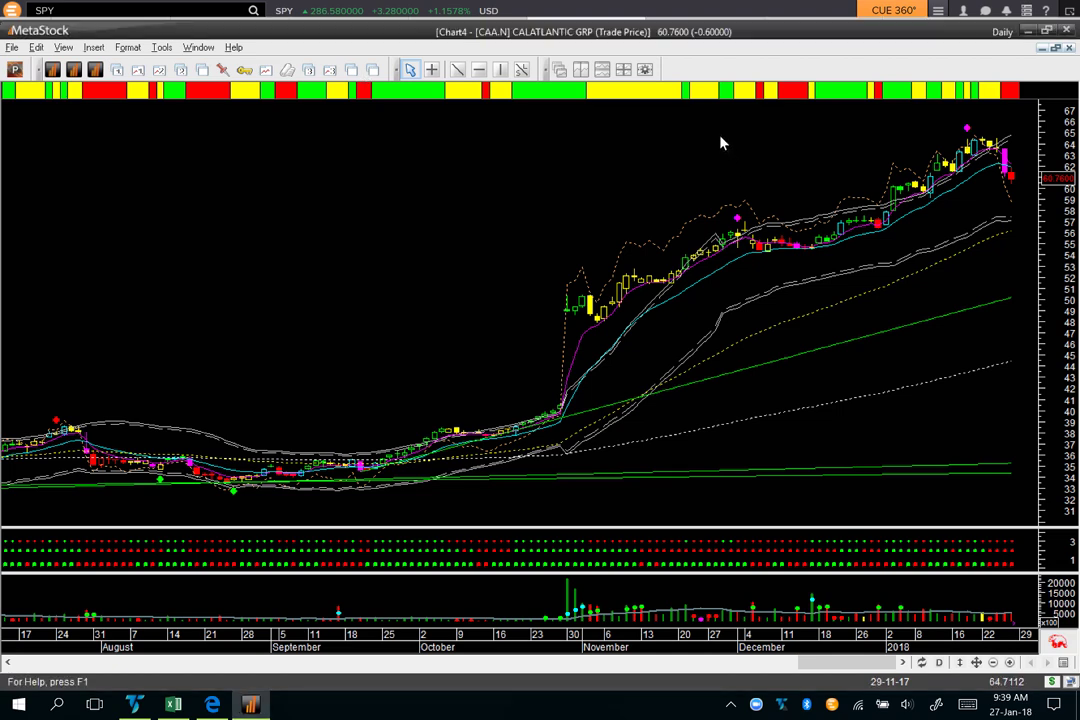
Bring up the WLH.N chart and mark the January sell signals, falling highs, latest drop and the earlier November and July signals with arrows
key(ctrl+Tab)
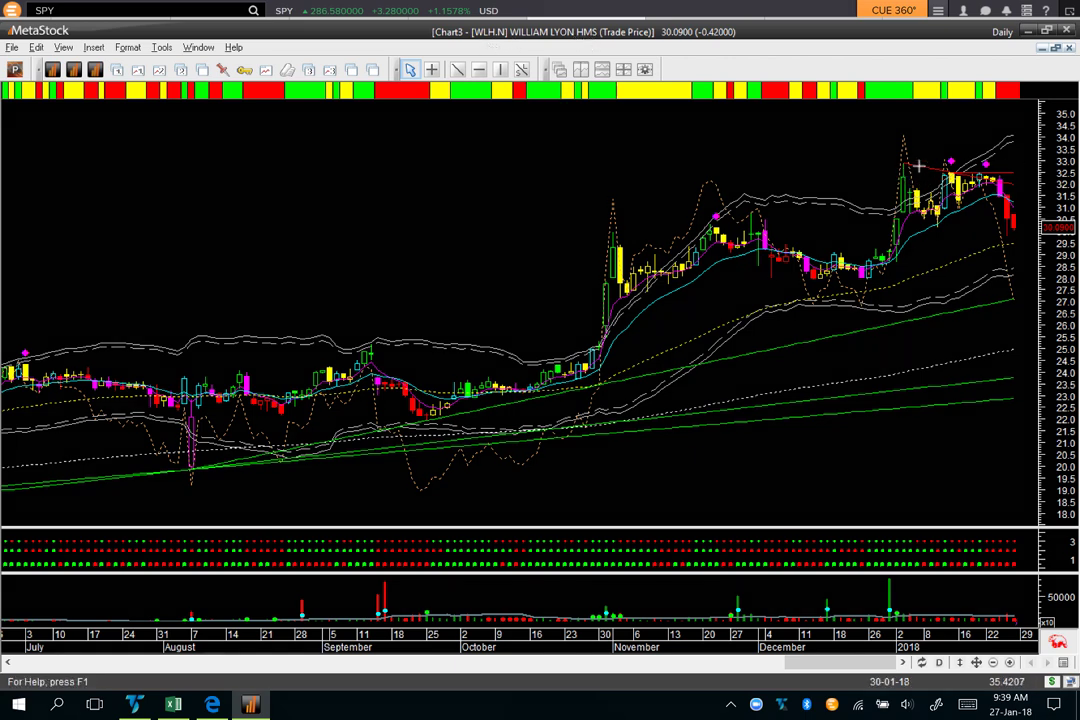
mouse_move(913, 123)
mouse_down()
mouse_move(941, 147)
mouse_move(984, 151)
mouse_up()
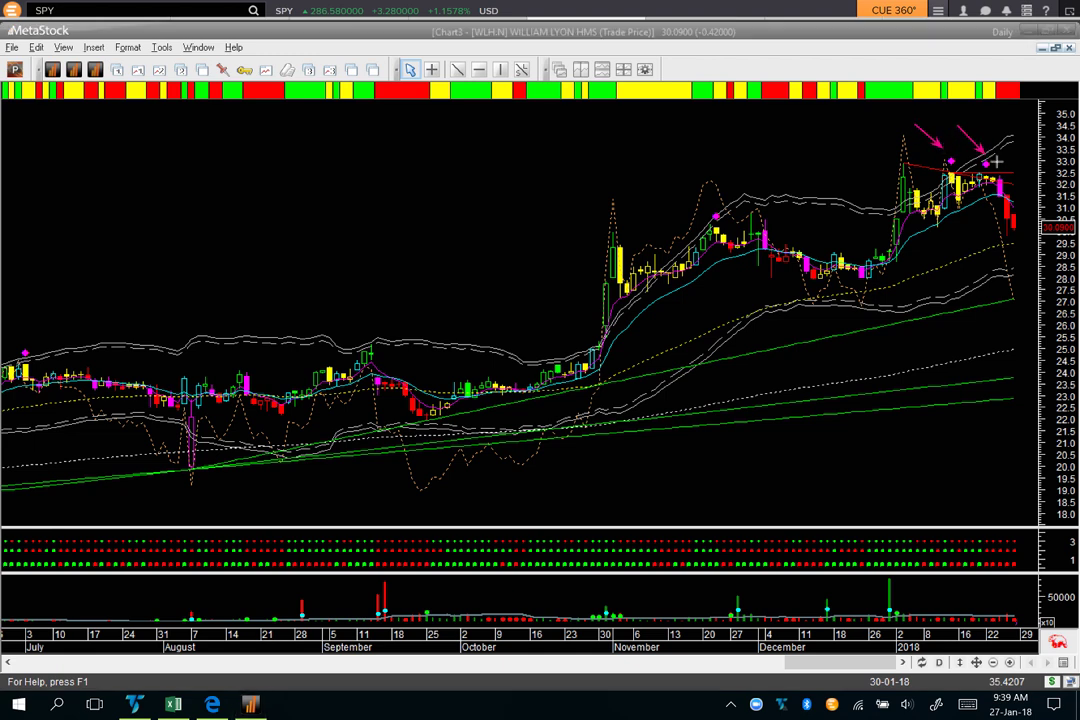
mouse_move(910, 157)
mouse_down()
mouse_move(1007, 170)
mouse_move(1040, 229)
mouse_up()
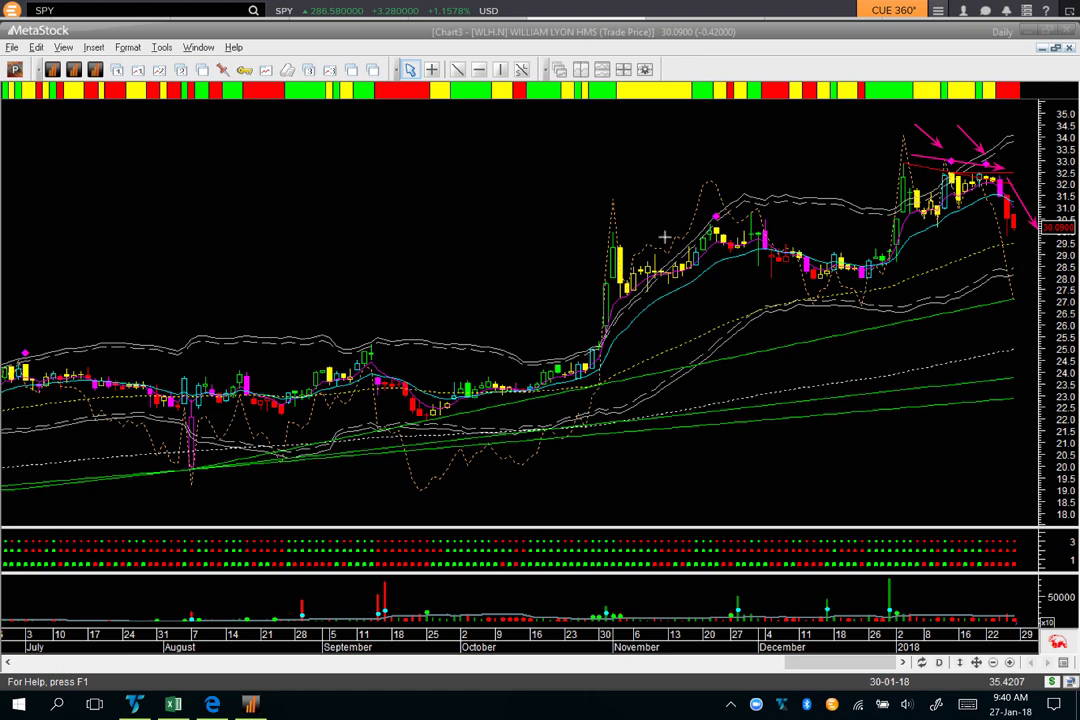
drag(659, 178, 702, 201)
mouse_move(98, 289)
mouse_down()
mouse_move(40, 318)
mouse_move(24, 341)
mouse_up()
Bring up the MHO.N chart and draw arrows at the January and late-November sell signals, their declines, and the two August buy signals
key(ctrl+Tab)
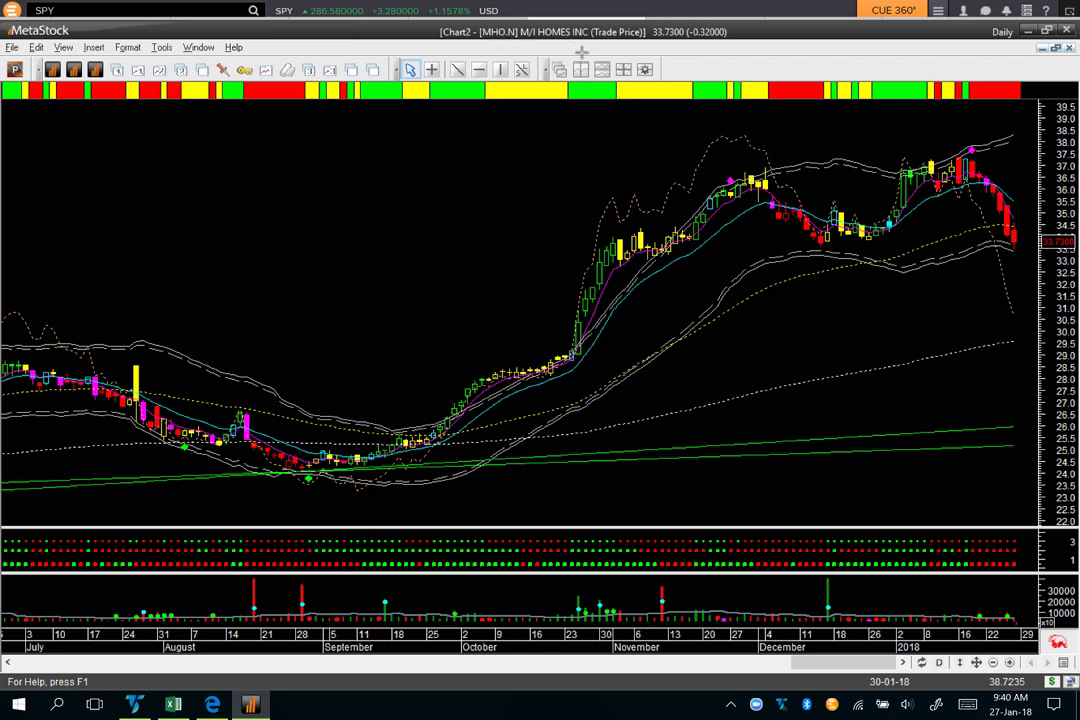
mouse_move(924, 114)
mouse_down()
mouse_move(968, 144)
mouse_move(1043, 236)
mouse_up()
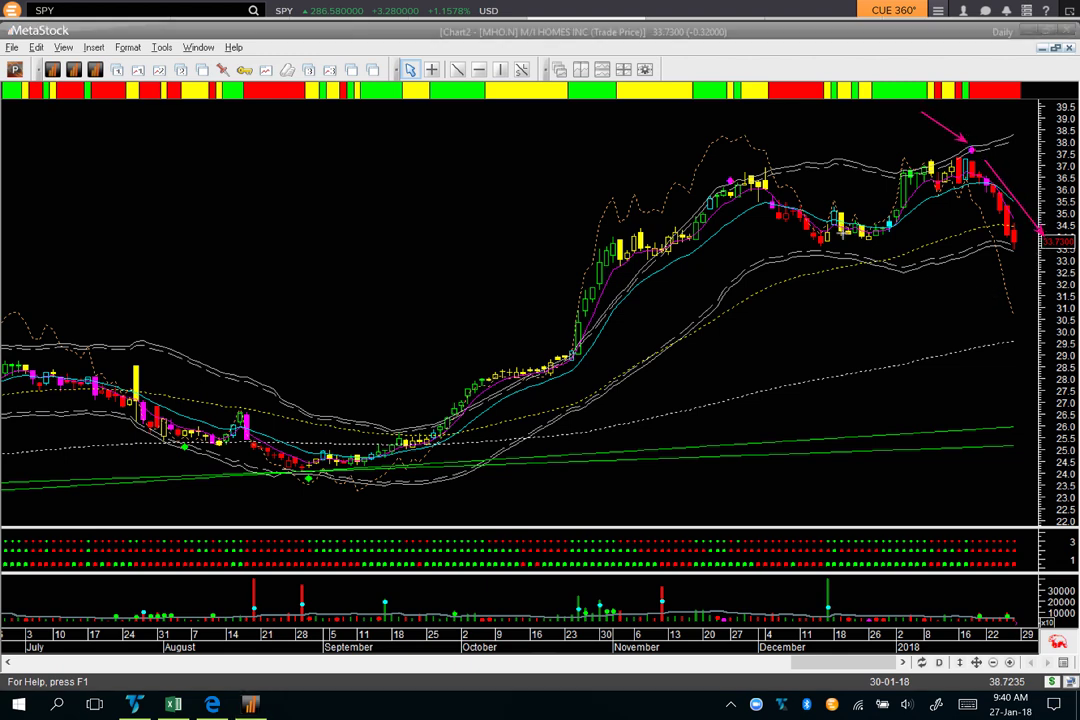
mouse_move(635, 142)
mouse_down()
mouse_move(728, 177)
mouse_move(805, 243)
mouse_up()
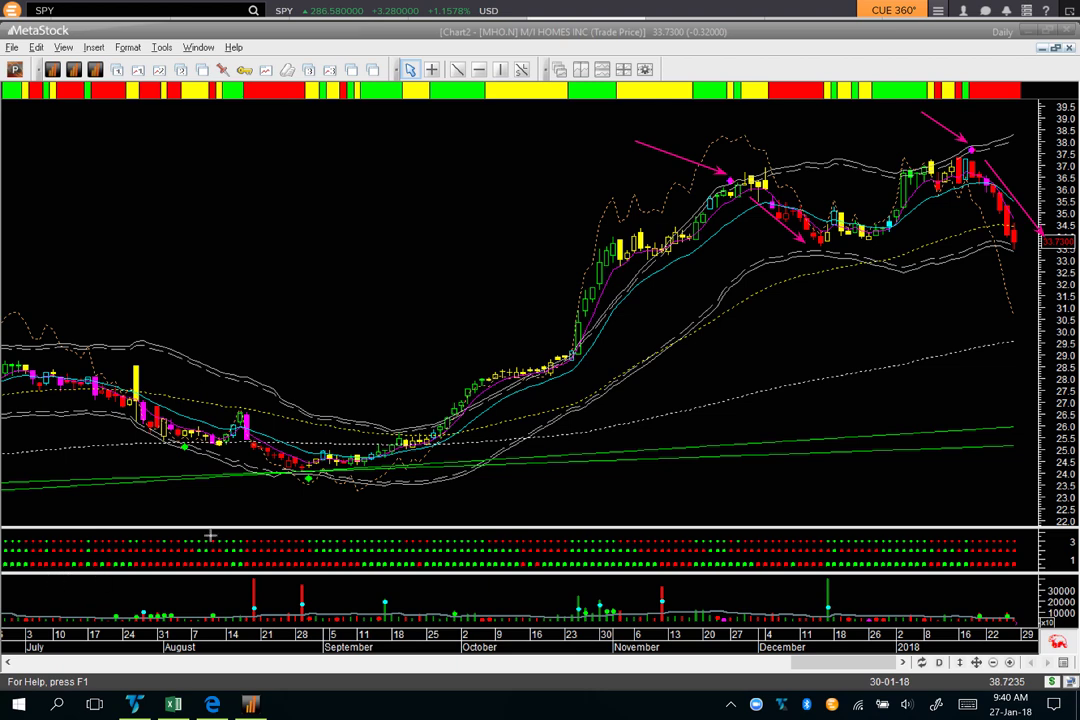
drag(247, 517, 306, 481)
drag(147, 478, 179, 453)
Bring up the TOL.N chart and draw arrows at the January and late-October sell signals, the declines after them, and the rising support
key(ctrl+Tab)
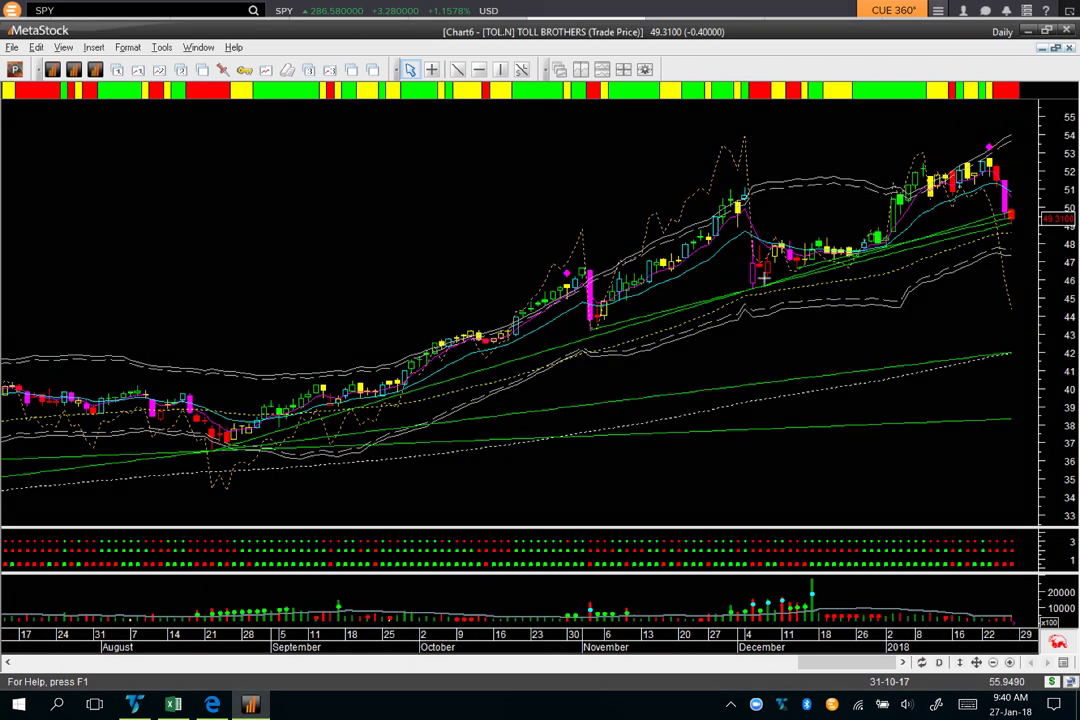
mouse_move(904, 130)
mouse_down()
mouse_move(977, 134)
mouse_move(1035, 208)
mouse_up()
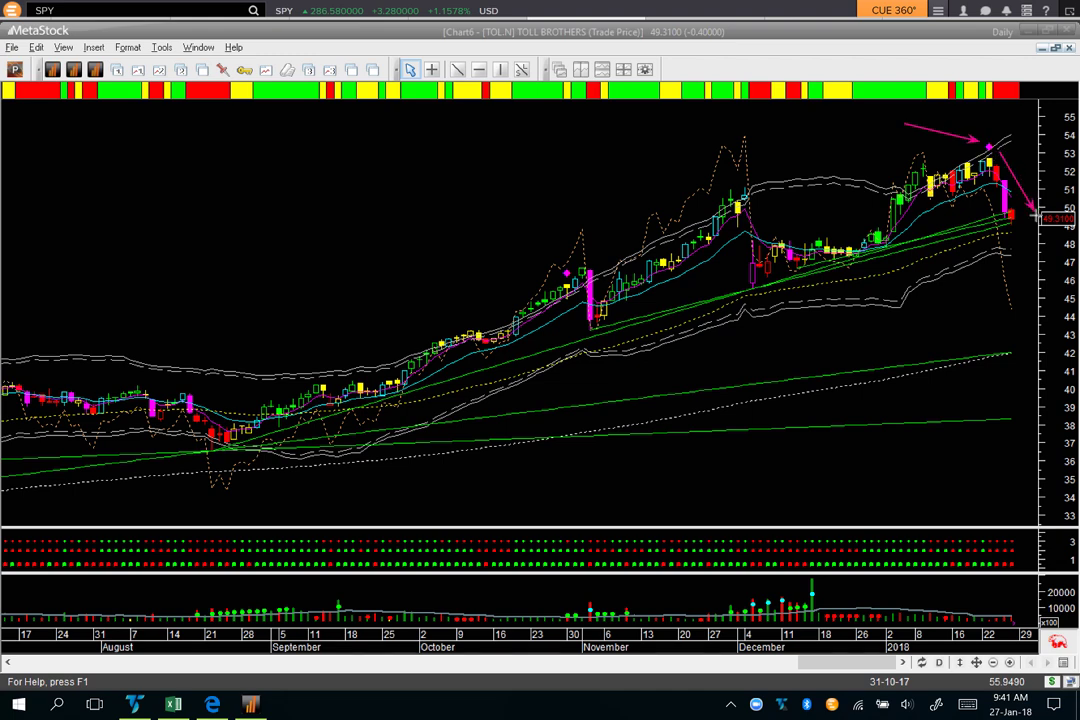
drag(958, 233, 1035, 211)
mouse_move(520, 229)
mouse_down()
mouse_move(591, 297)
mouse_move(590, 340)
mouse_up()
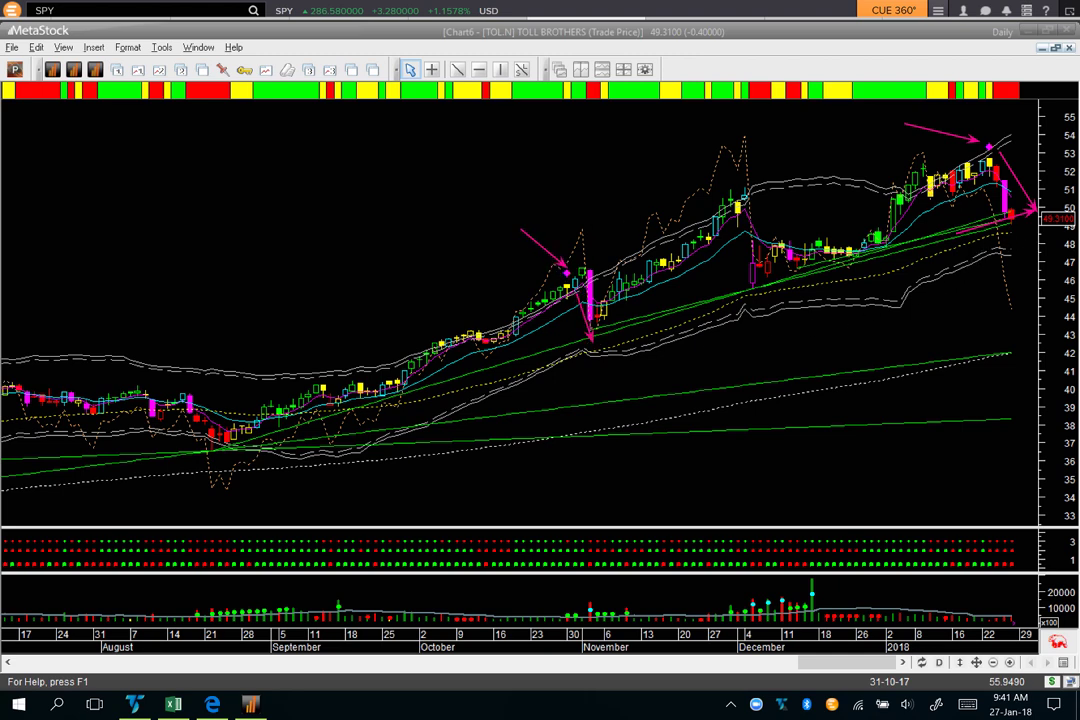
Mark the LEN.N chart's January and October sell signals, pullbacks, latest candle and early buy signals with arrows, and return to the CAA.N chart
key(ctrl+Tab)
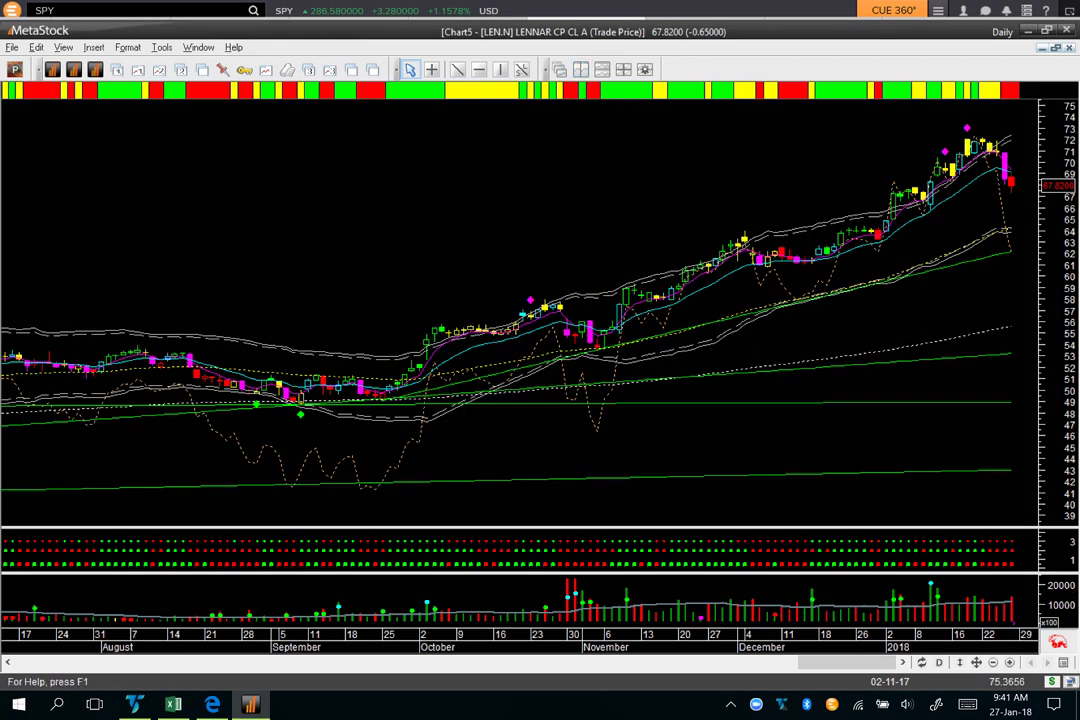
mouse_move(886, 133)
mouse_down()
mouse_move(930, 143)
mouse_move(984, 119)
mouse_move(1037, 165)
mouse_up()
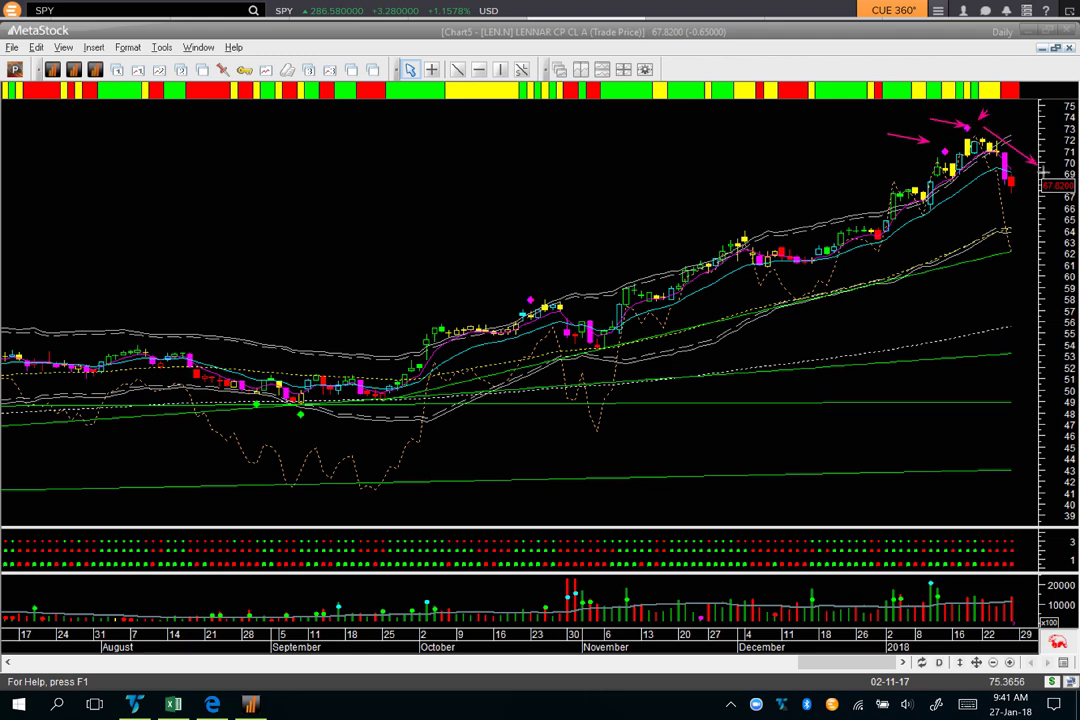
drag(946, 212, 1004, 194)
click(518, 228)
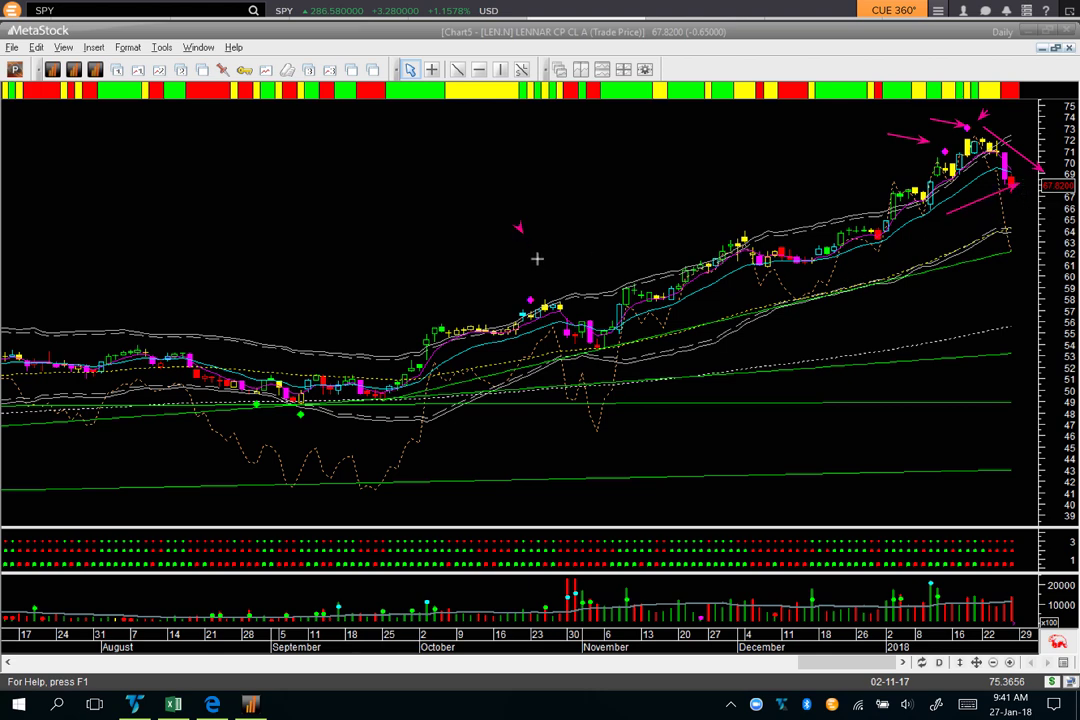
drag(537, 259, 593, 350)
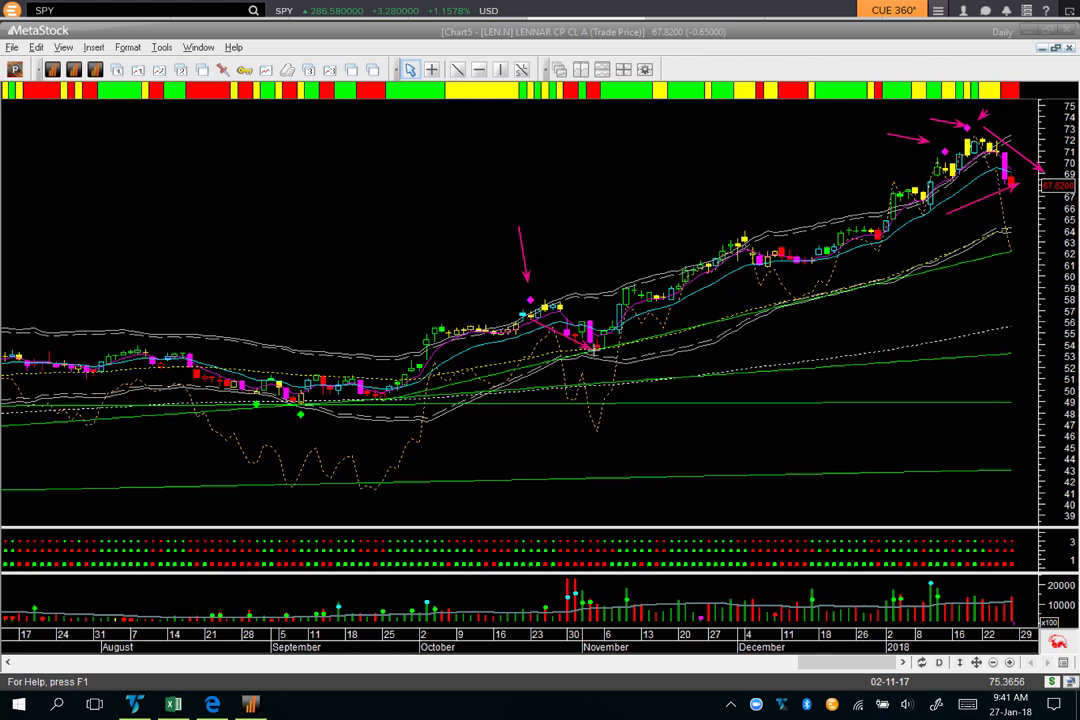
drag(166, 455, 246, 420)
click(240, 459)
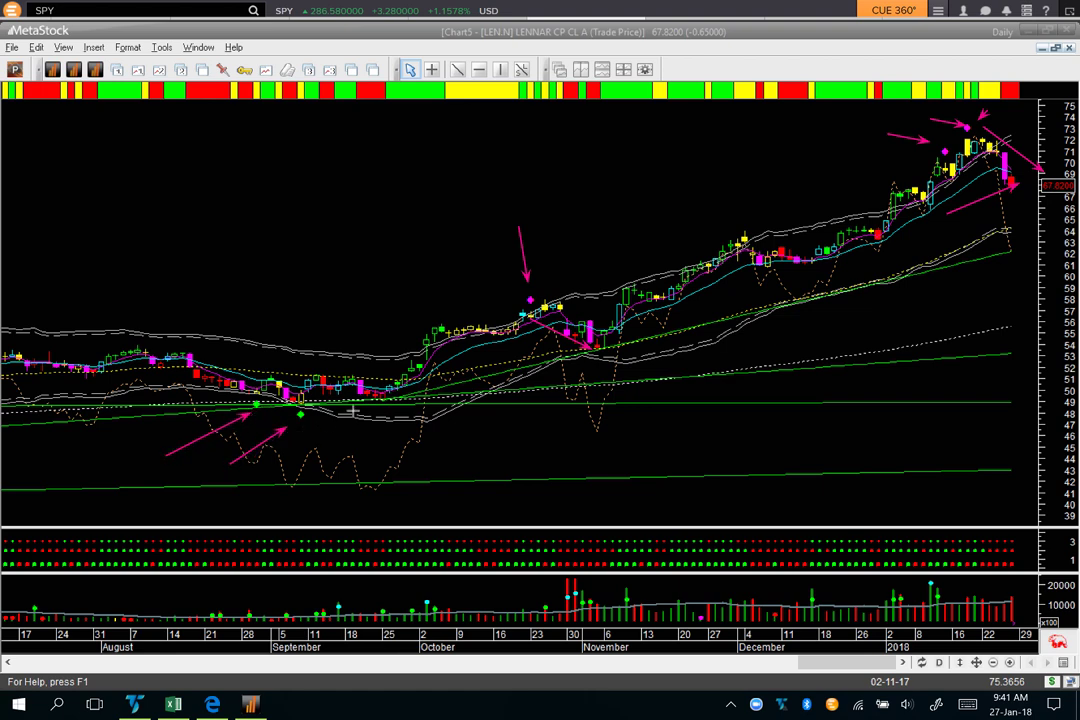
key(ctrl+Tab)
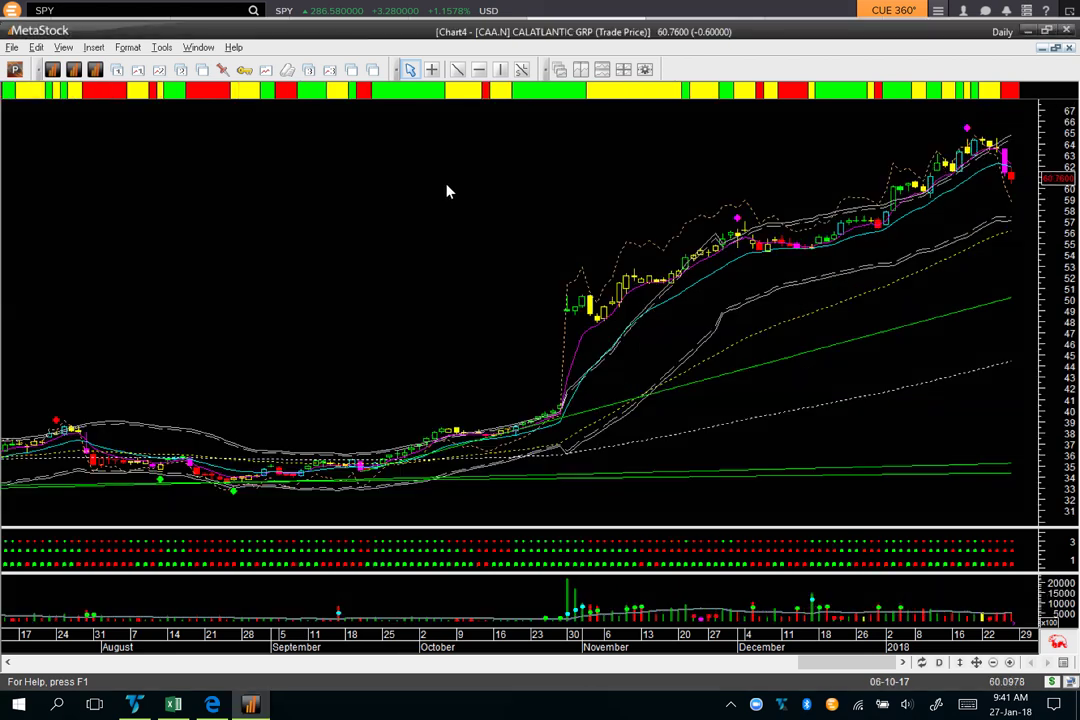
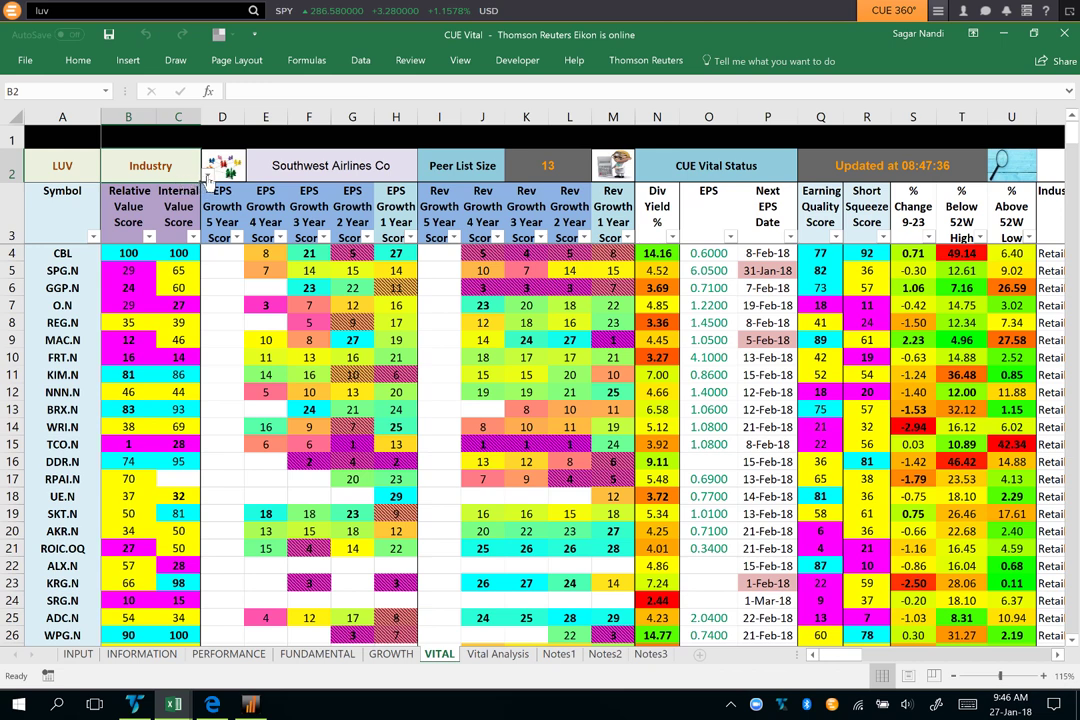
In the CUE Vital workbook, examine the peer-group options offered for LUV on the VITAL sheet, leaving Industry selected
click(207, 175)
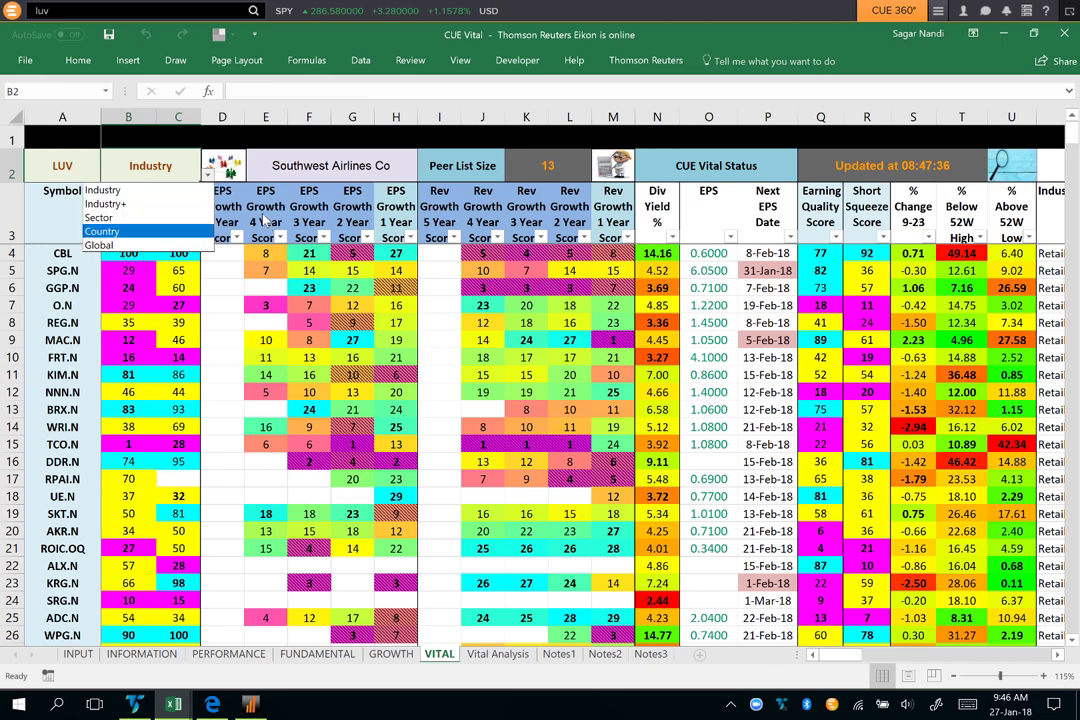
click(212, 176)
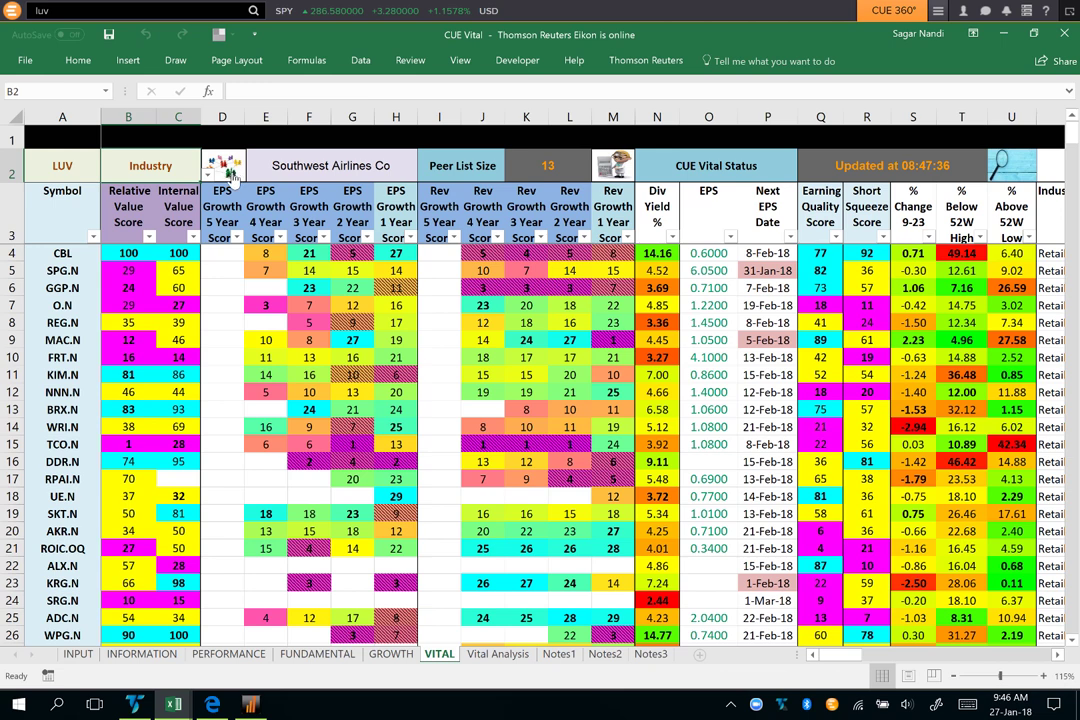
Load LUV's Industry peers into the VITAL sheet and select the LUV row
click(230, 172)
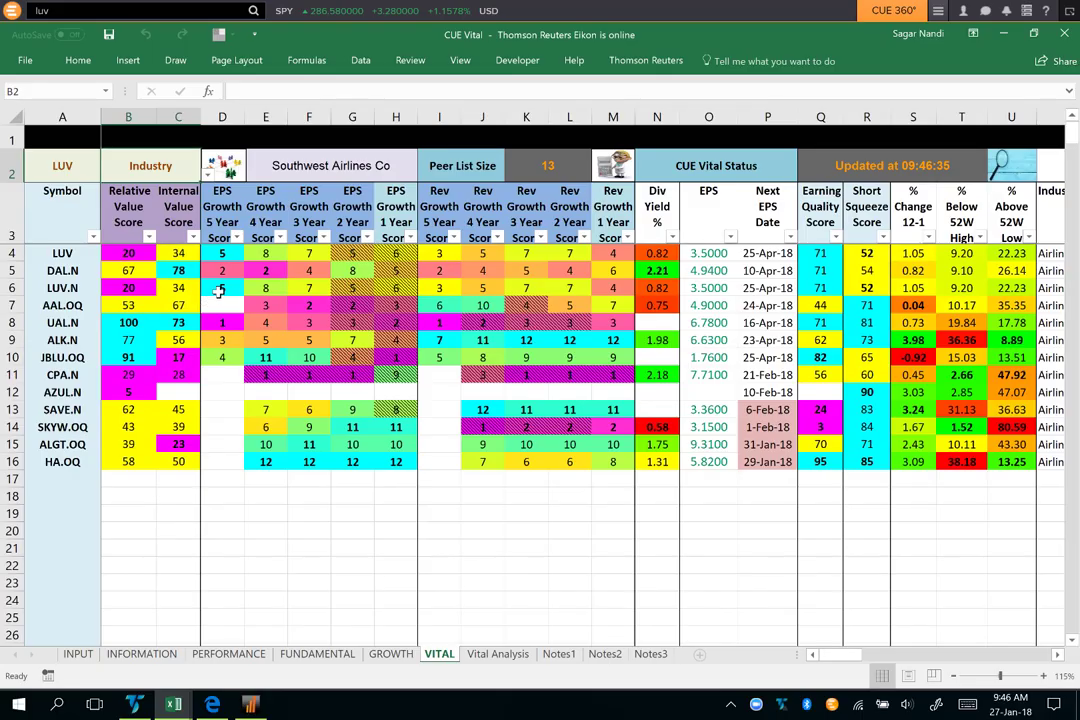
click(12, 253)
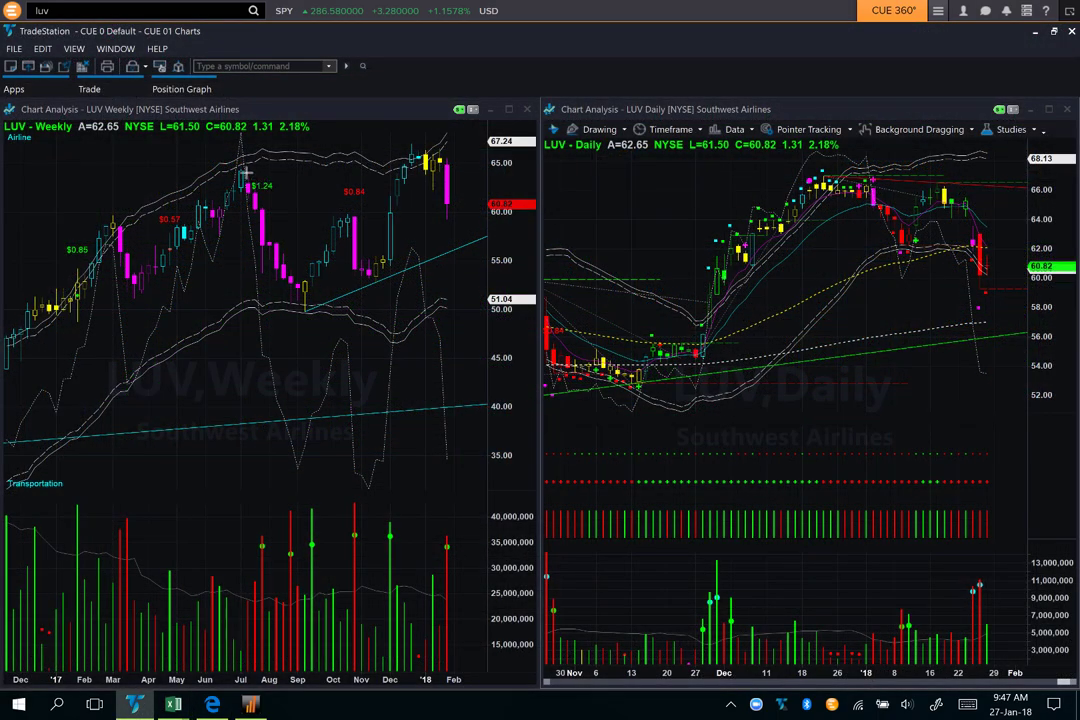
On the LUV weekly chart, draw arrows from the July high across to January, down the decline to September, and at the recent sell signals
drag(242, 172, 443, 172)
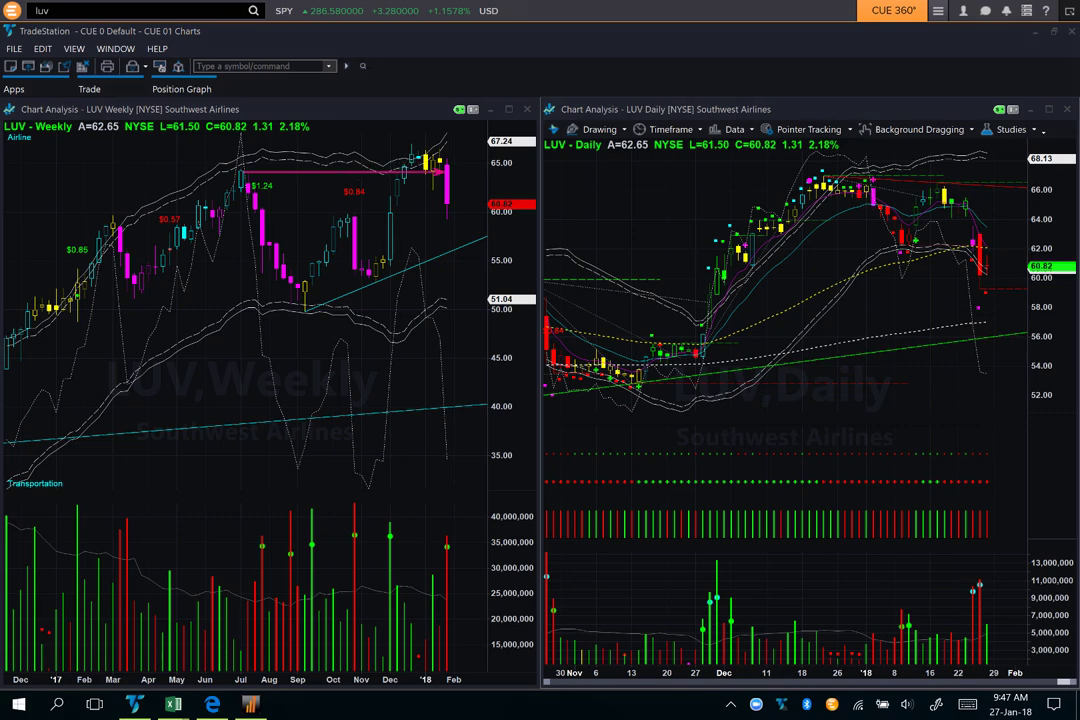
click(470, 220)
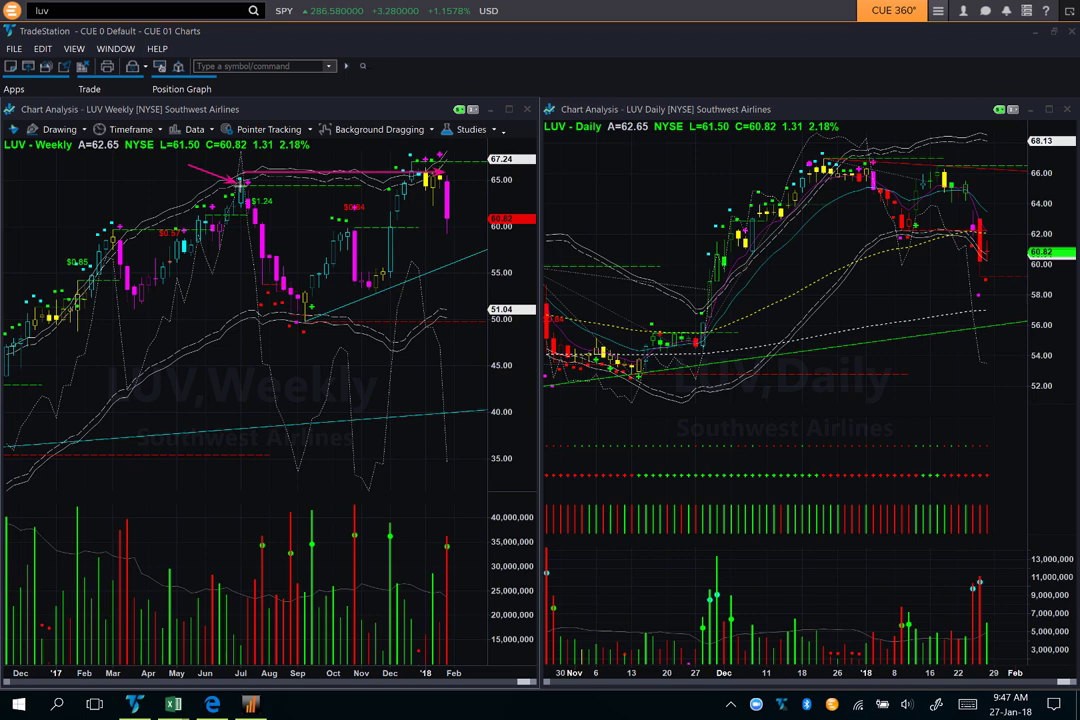
drag(243, 223, 297, 320)
mouse_move(303, 237)
mouse_down()
mouse_move(396, 177)
mouse_move(375, 186)
mouse_move(477, 184)
mouse_move(453, 195)
mouse_move(450, 184)
mouse_up()
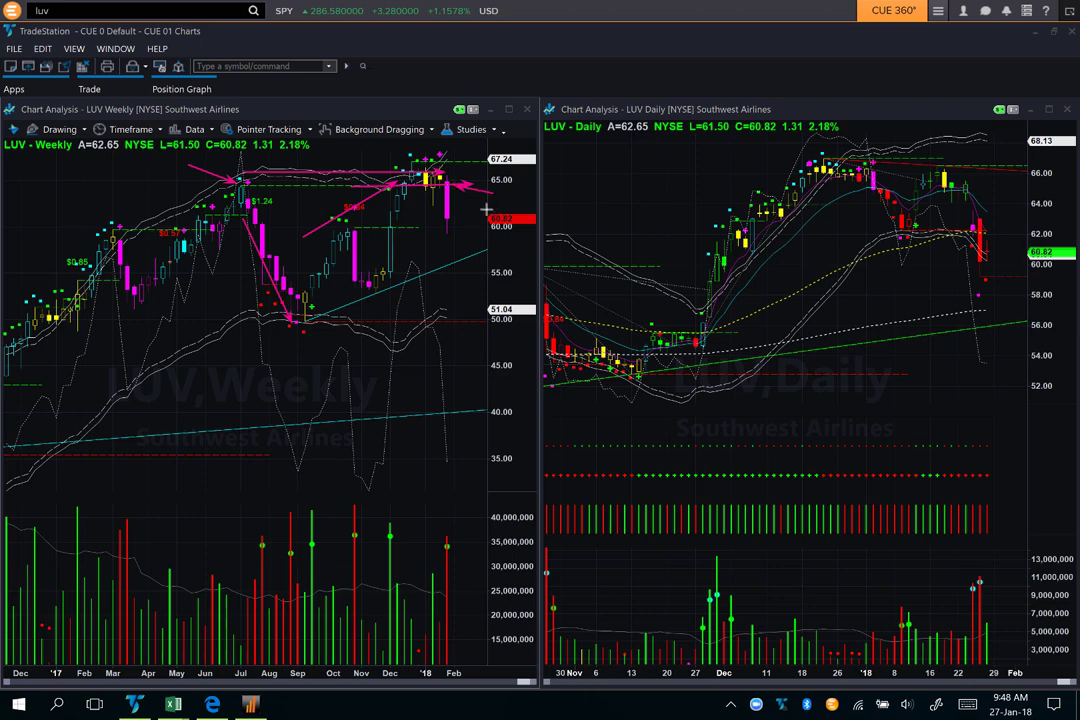
mouse_move(384, 172)
mouse_down()
mouse_move(412, 146)
mouse_move(461, 165)
mouse_up()
drag(383, 141, 401, 152)
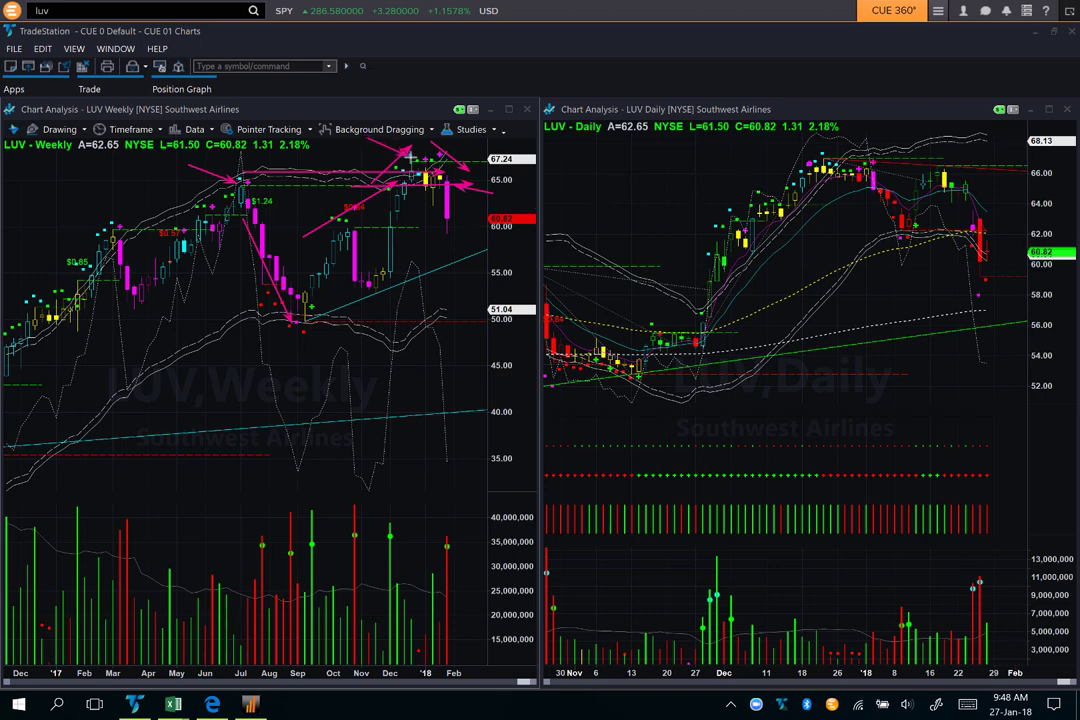
On the LUV daily chart, draw arrows at the December sell signal, along the rising magenta stop levels, and for a projected bounce and decline
drag(752, 130, 802, 155)
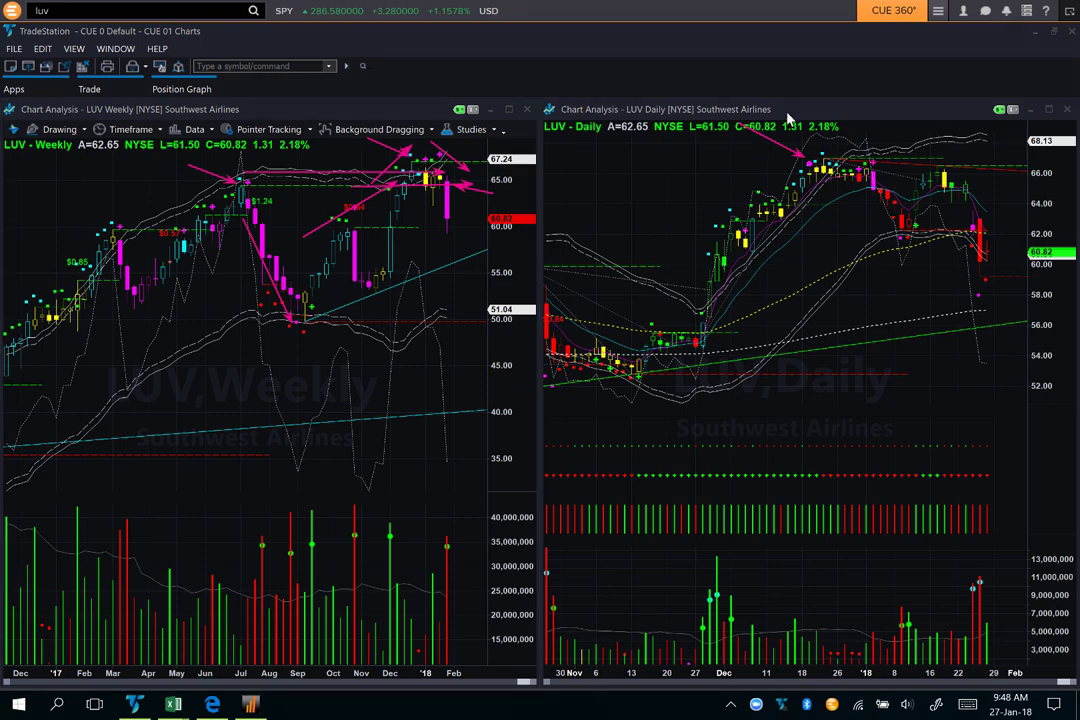
mouse_move(787, 119)
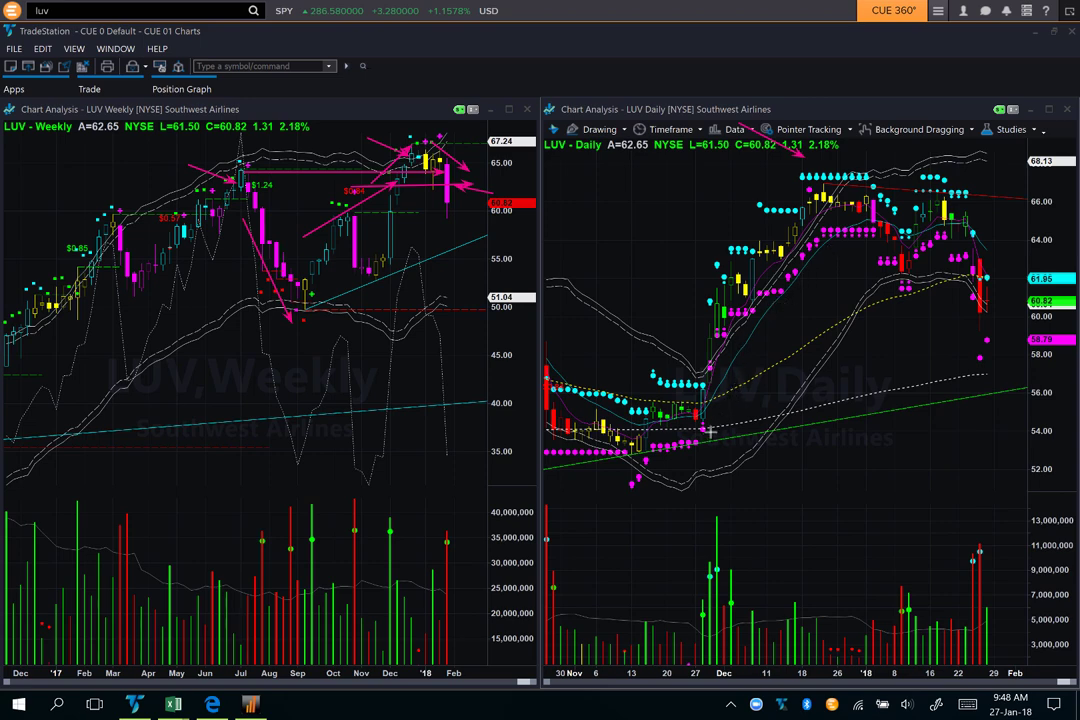
drag(707, 440, 749, 347)
drag(799, 268, 838, 232)
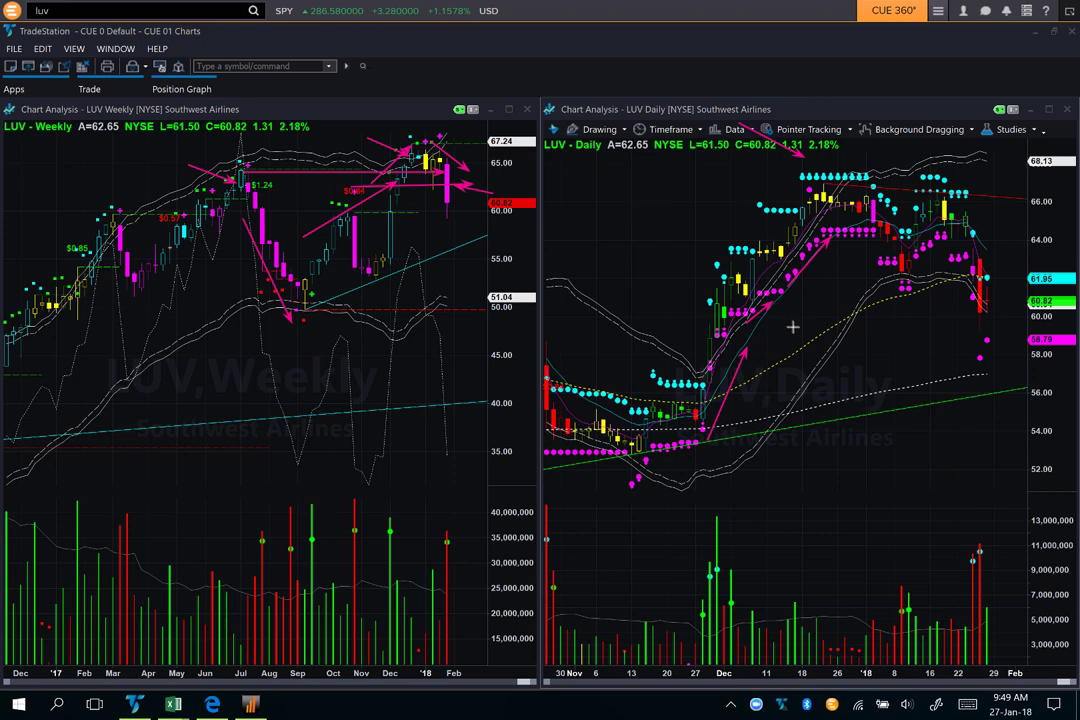
drag(797, 339, 758, 314)
drag(743, 435, 706, 430)
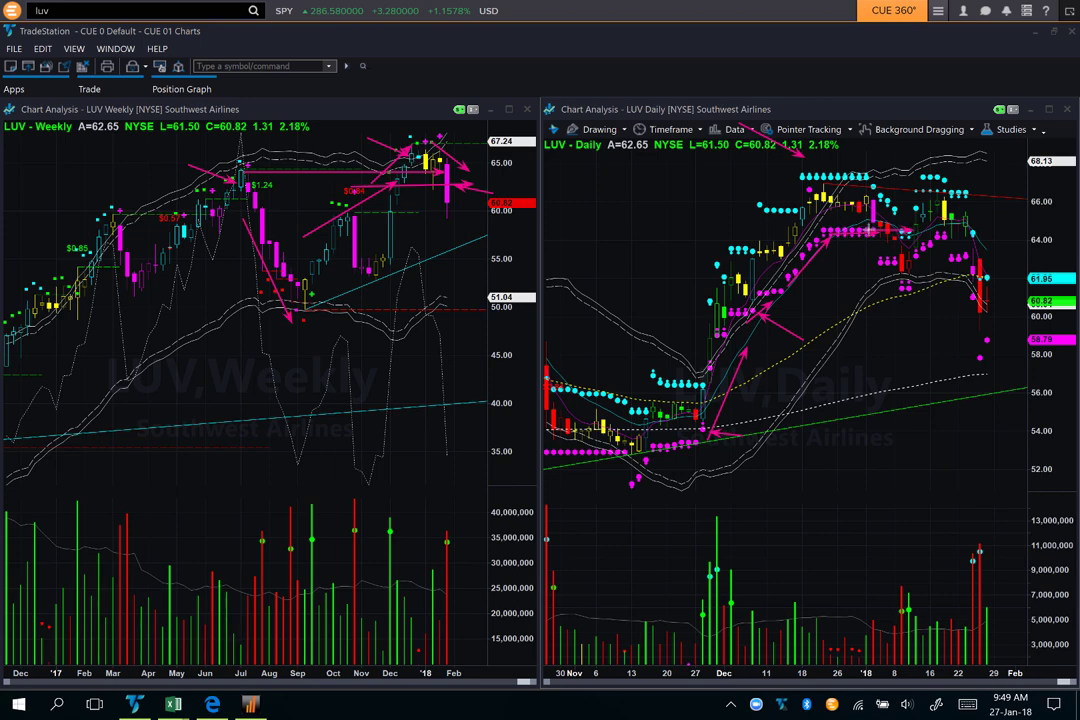
click(720, 176)
click(795, 188)
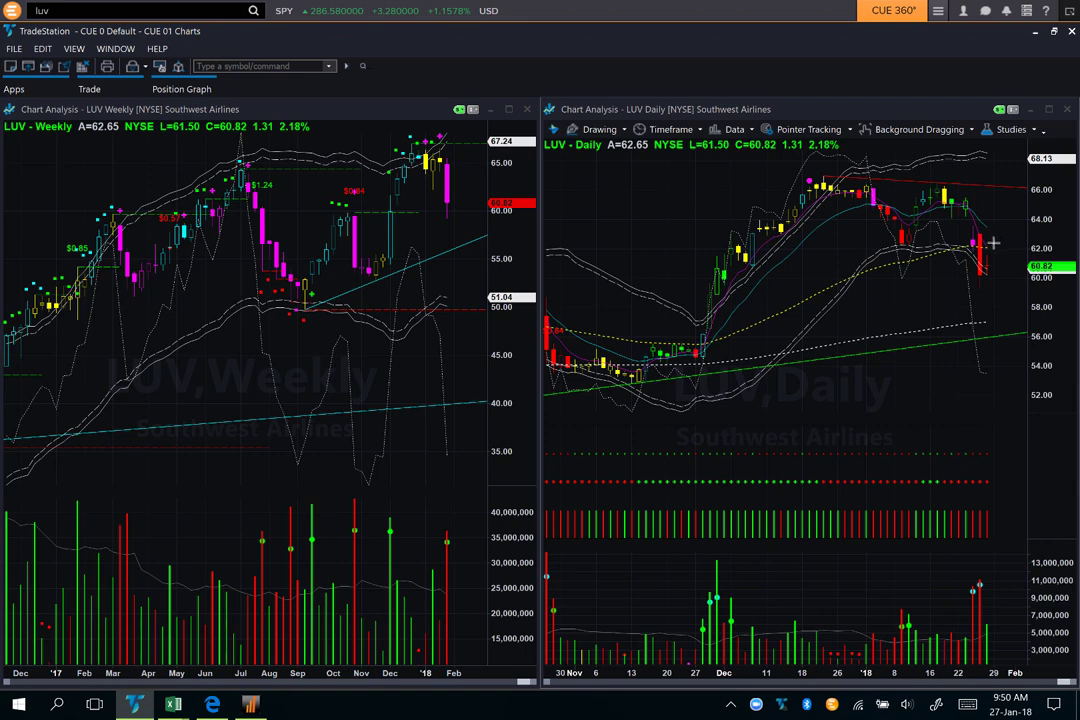
mouse_move(991, 246)
mouse_down()
mouse_move(1002, 215)
mouse_move(1032, 251)
mouse_up()
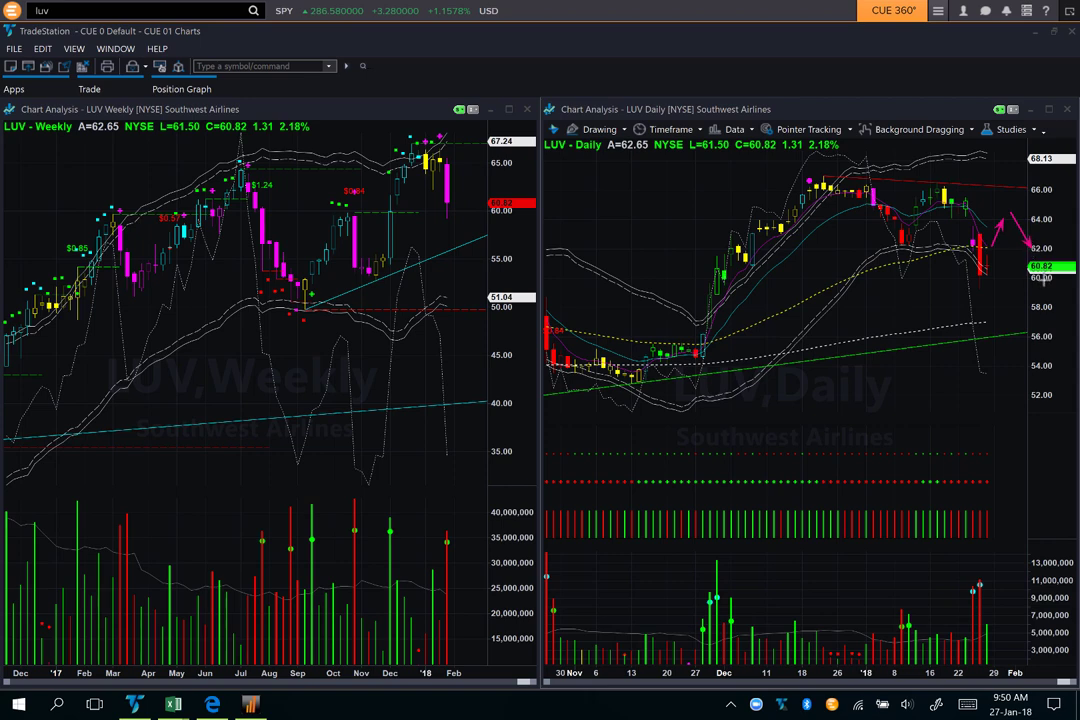
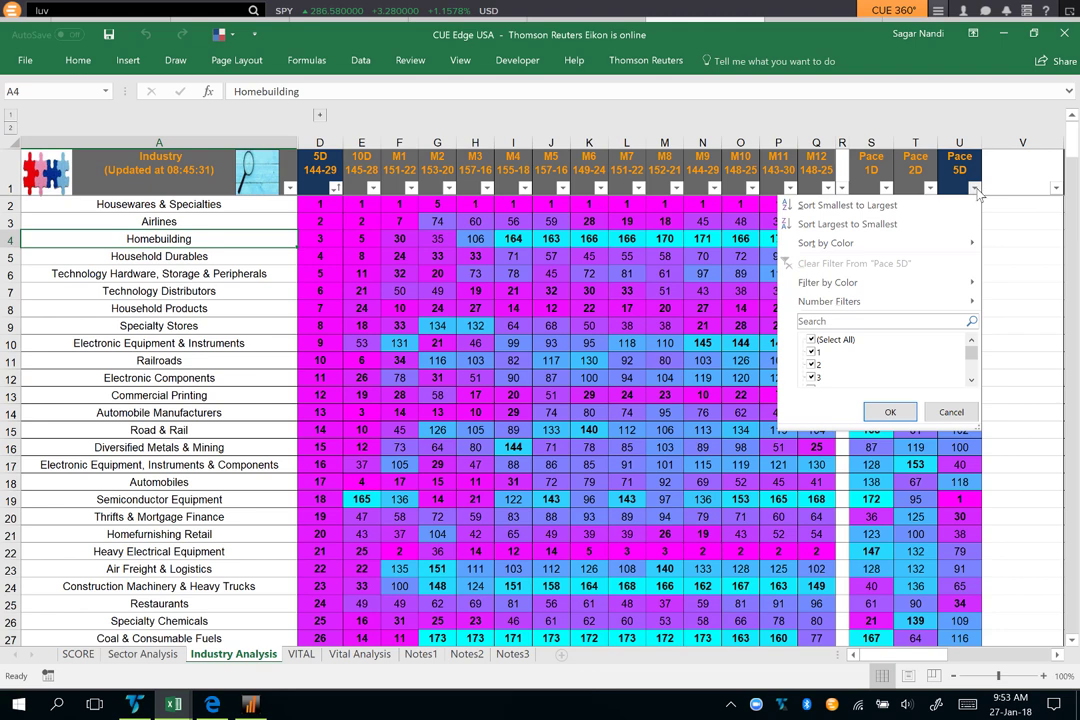
In CUE Edge USA, sort the Industry Analysis sheet by Pace 5D from largest to smallest and highlight accelerating industries, ending on Health Care Technology
click(845, 224)
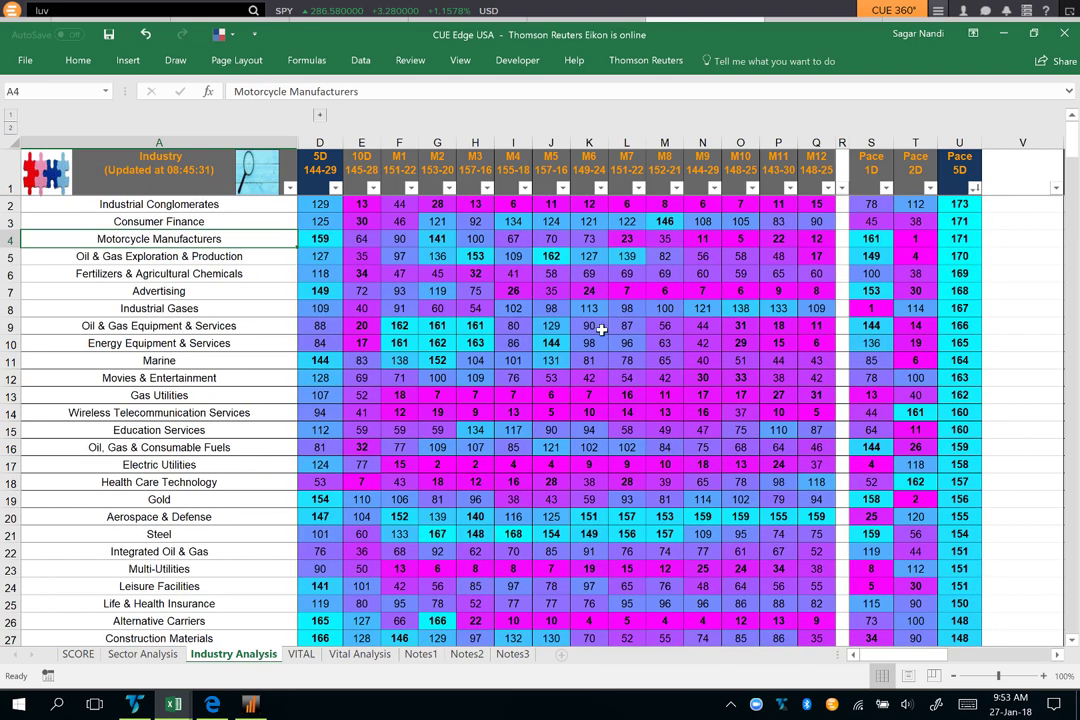
drag(191, 204, 214, 418)
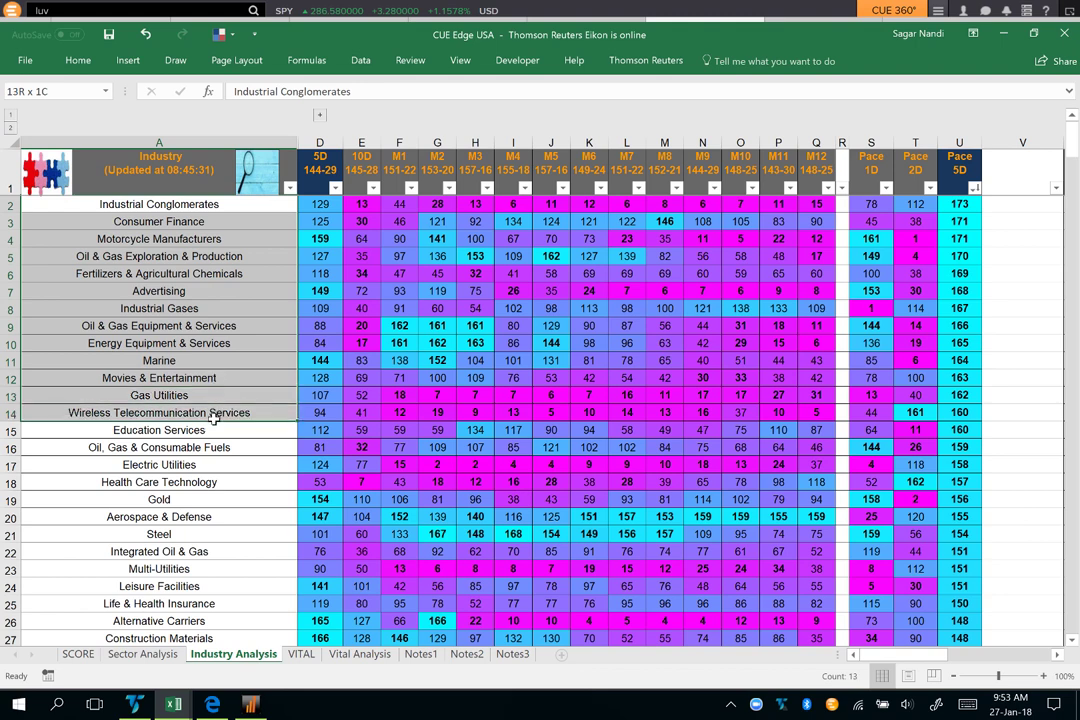
click(248, 360)
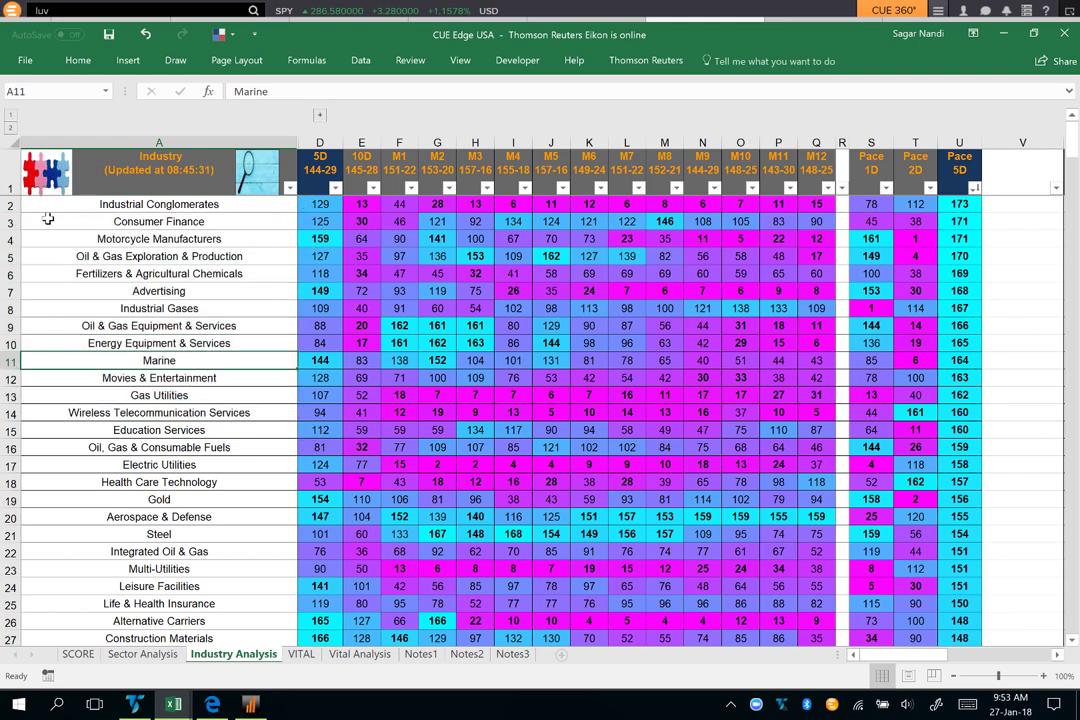
click(8, 221)
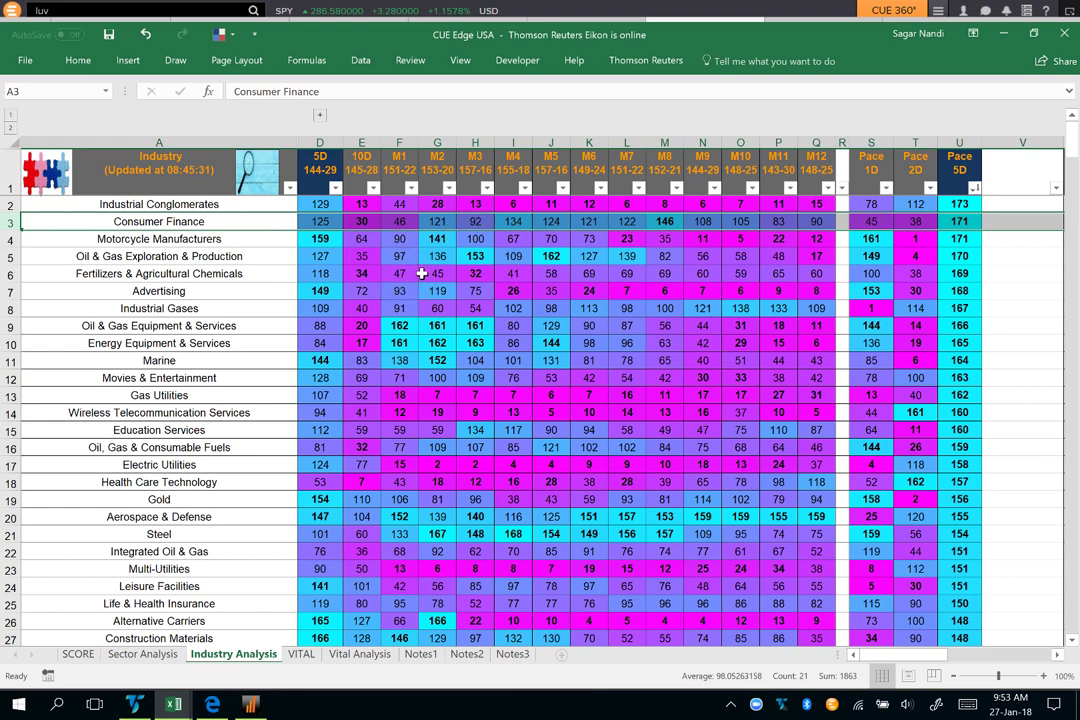
click(28, 258)
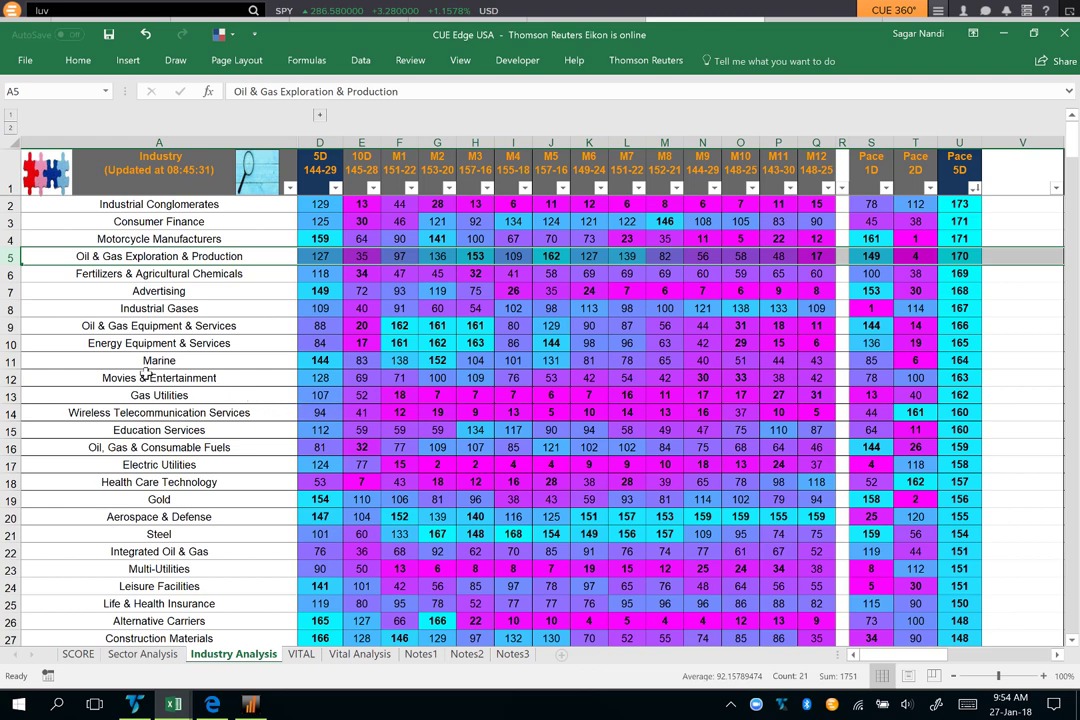
click(6, 482)
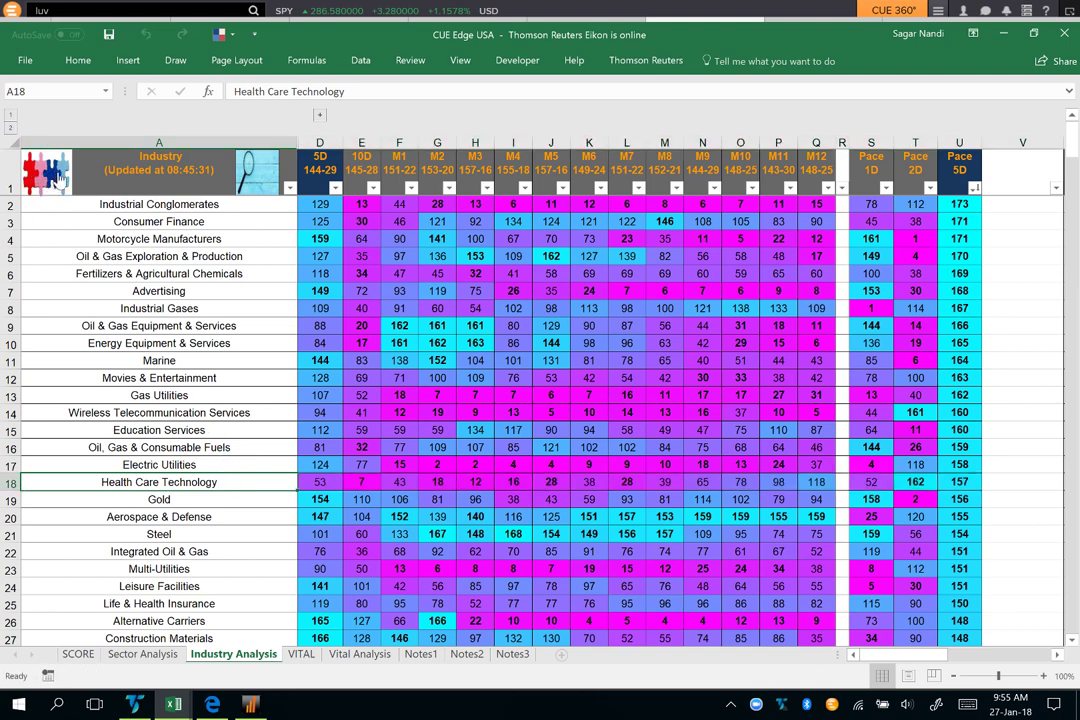
Refresh the VITAL sheet's scores for the Health Care Technology stocks and select the QSII.OQ row
click(301, 654)
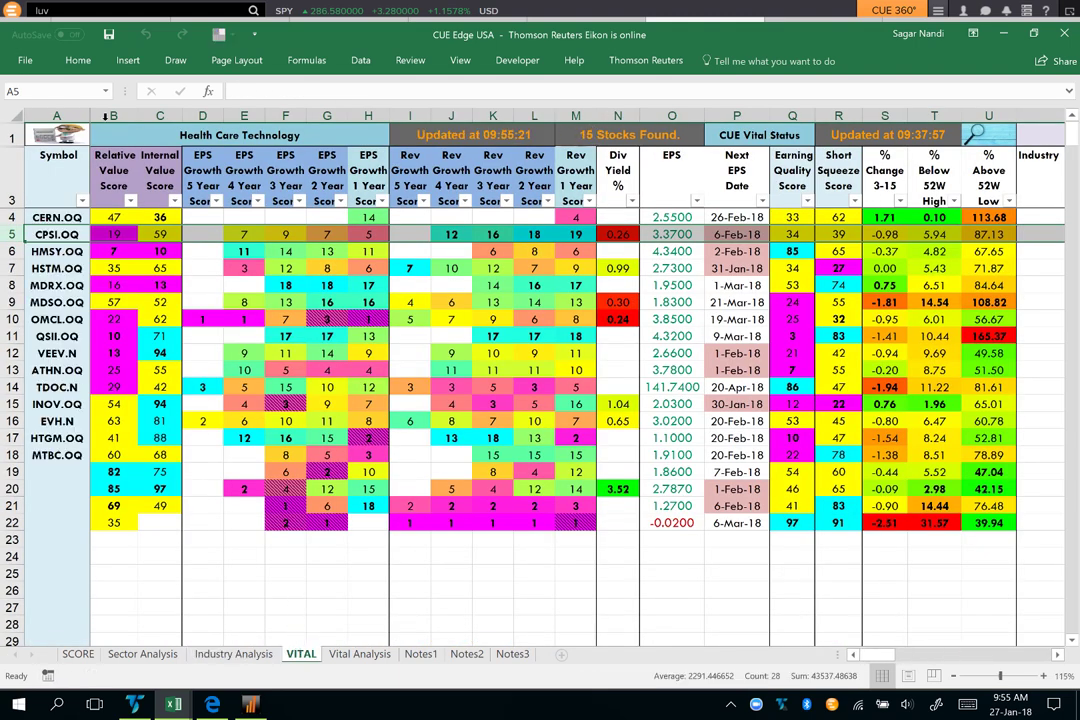
click(48, 138)
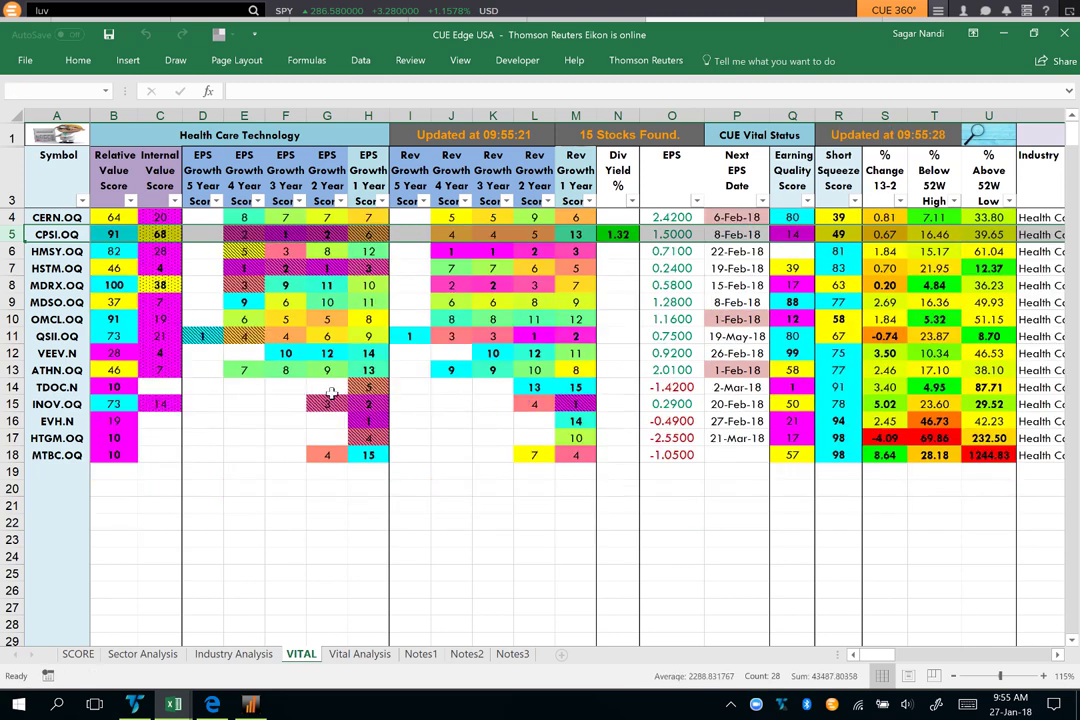
click(60, 337)
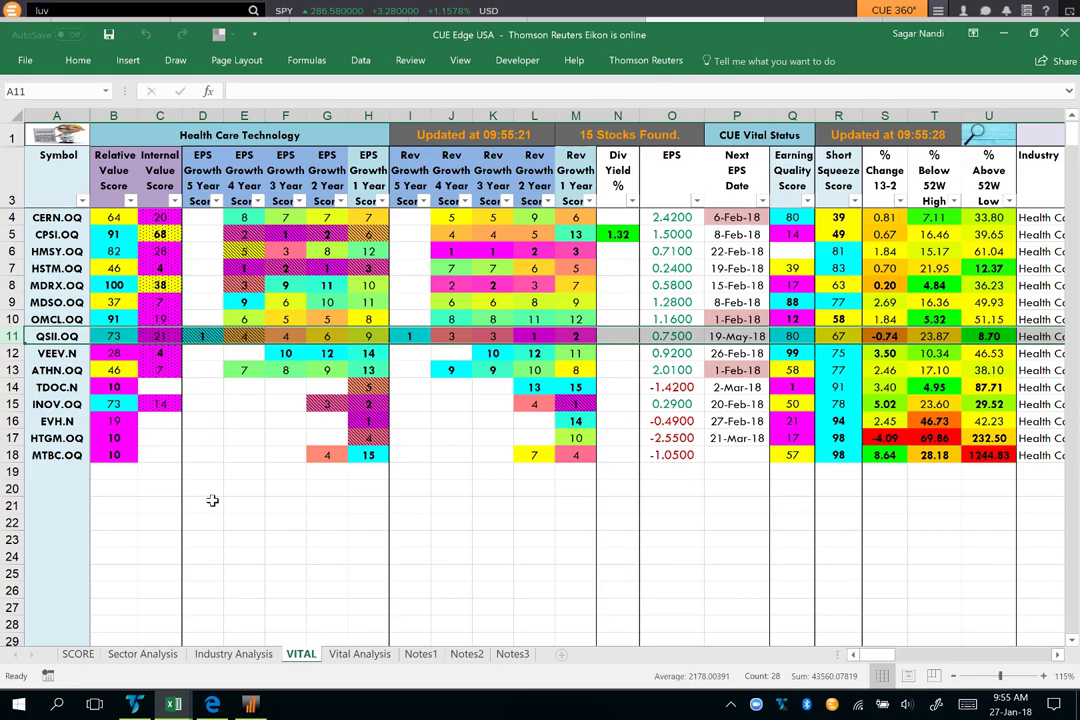
Bring up QSII's charts in TradeStation and draw arrows on the weekly chart along the falling resistance, rising support, latest candle, earnings label and volume spike
click(135, 705)
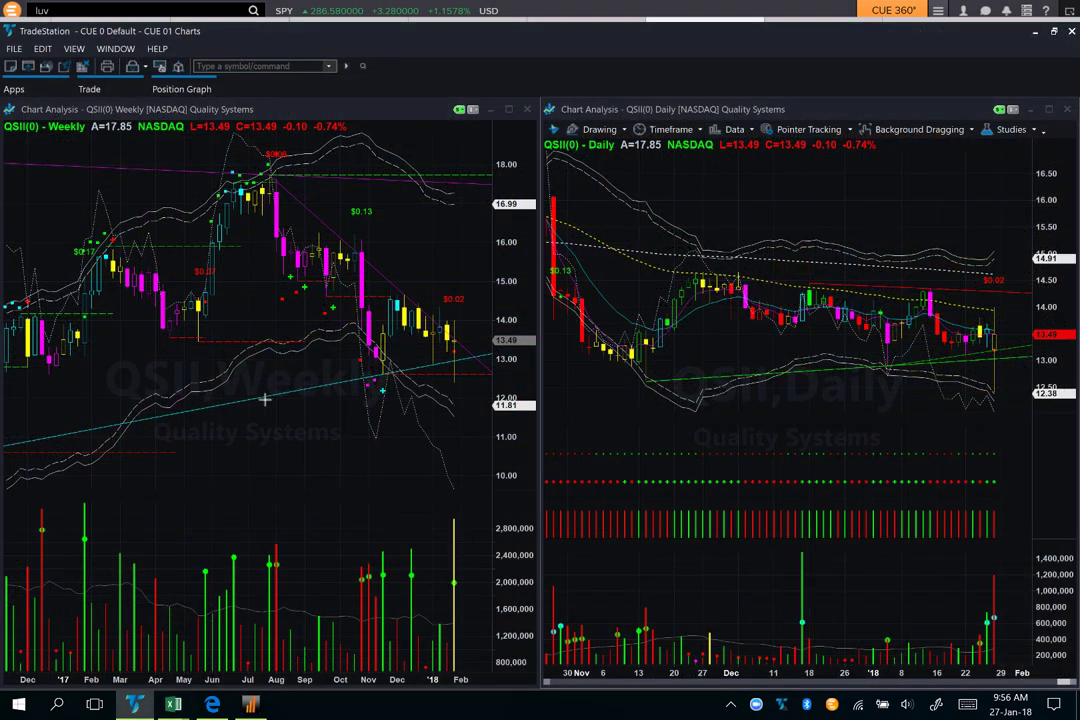
drag(350, 232, 485, 356)
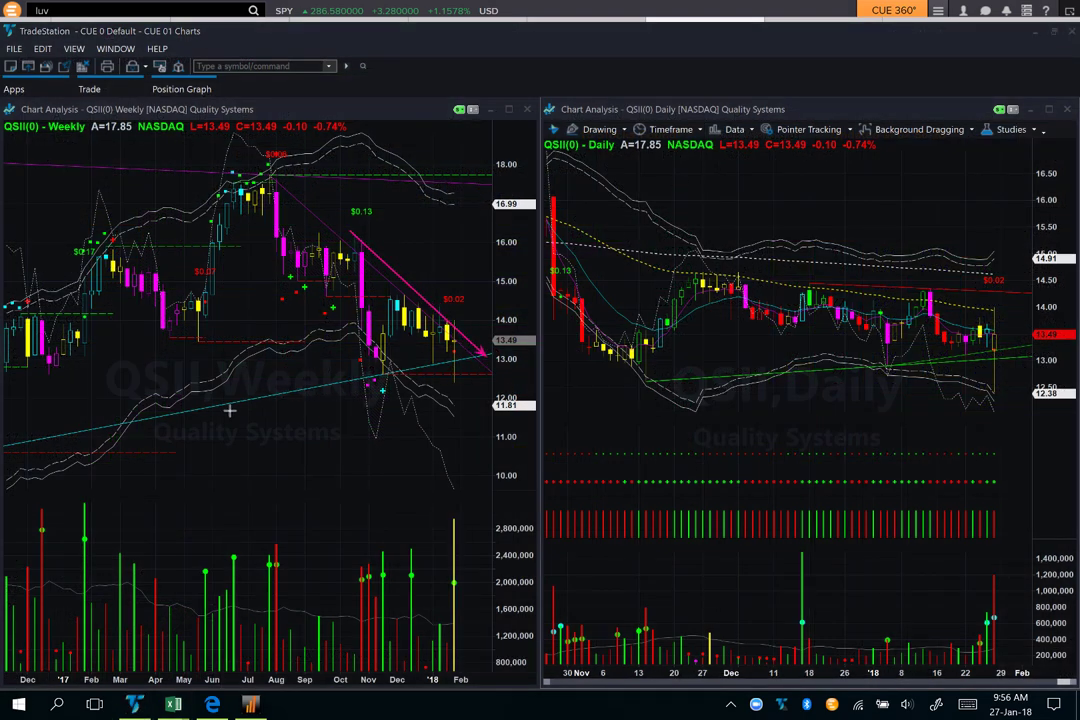
drag(230, 410, 493, 357)
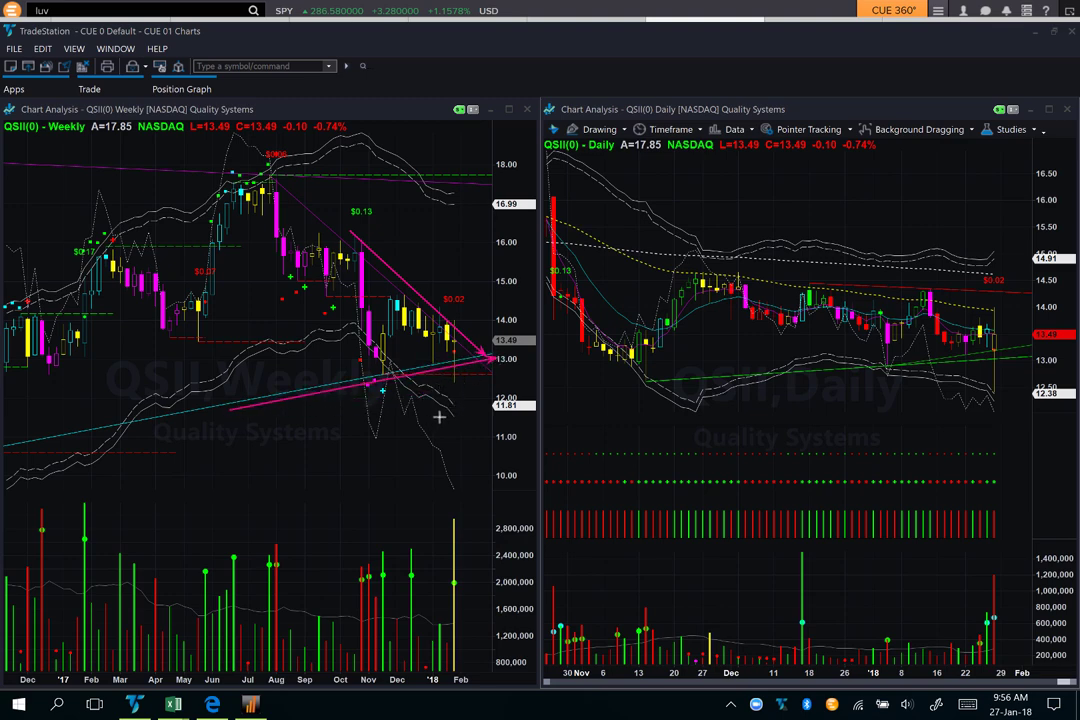
drag(437, 400, 467, 370)
drag(330, 475, 455, 553)
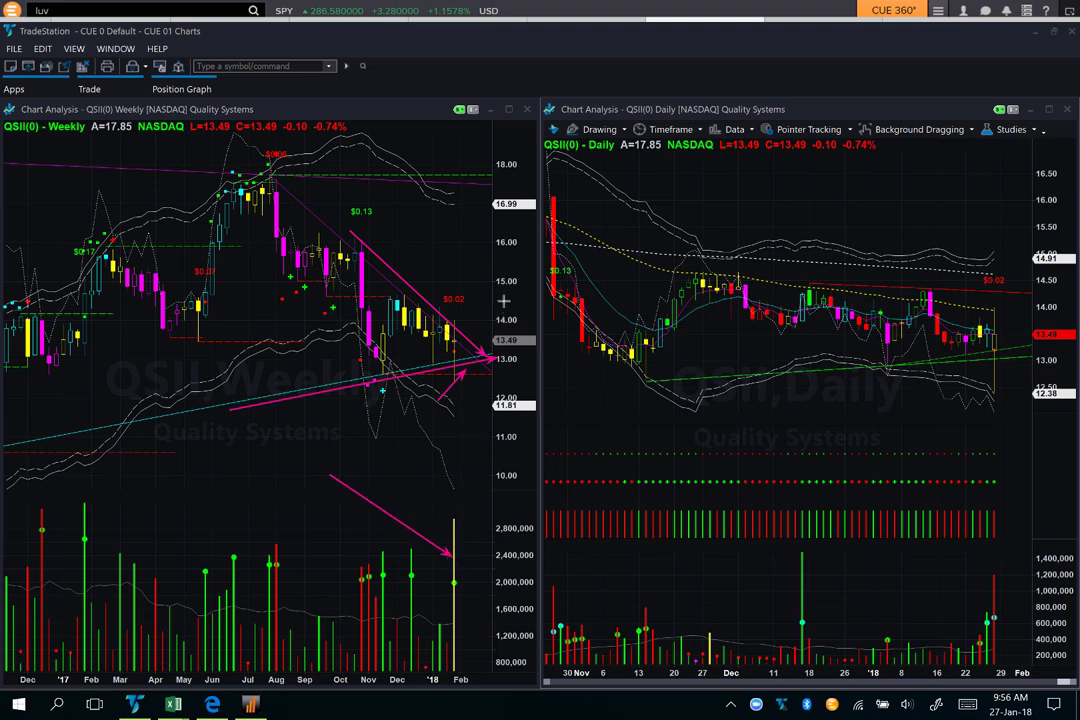
drag(497, 420, 460, 358)
drag(483, 253, 464, 289)
drag(491, 485, 459, 516)
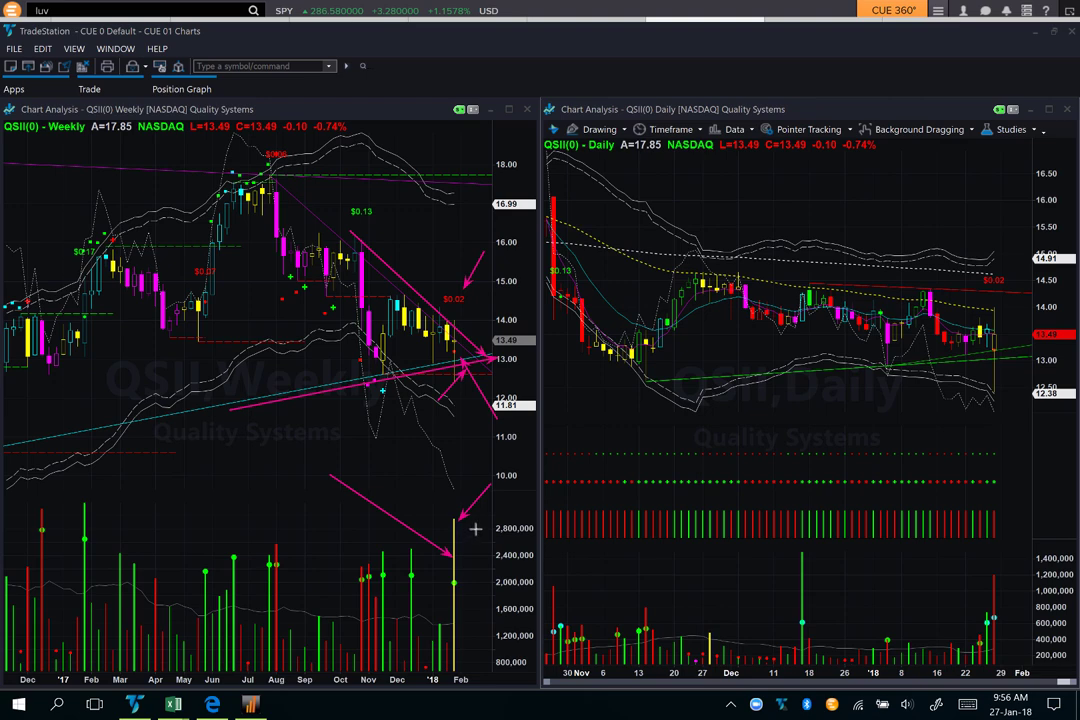
drag(481, 526, 458, 565)
On the QSII daily chart, draw arrows along the falling resistance and rising support, and around the latest candle's body, low and rebound
drag(838, 280, 1043, 289)
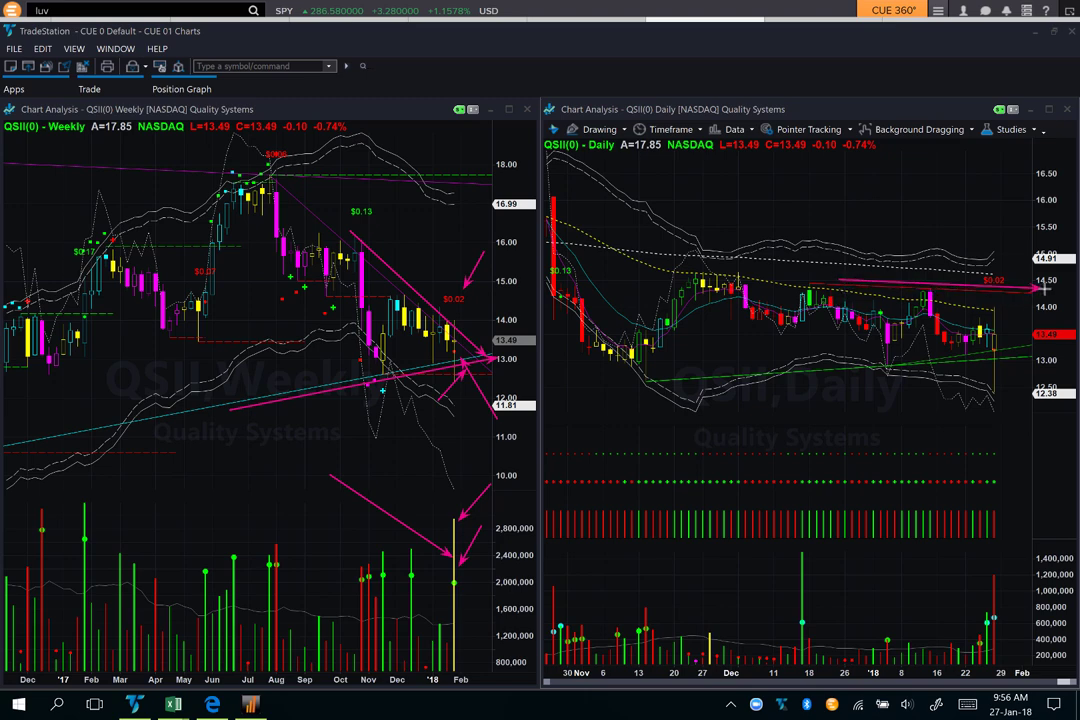
drag(836, 381, 1035, 349)
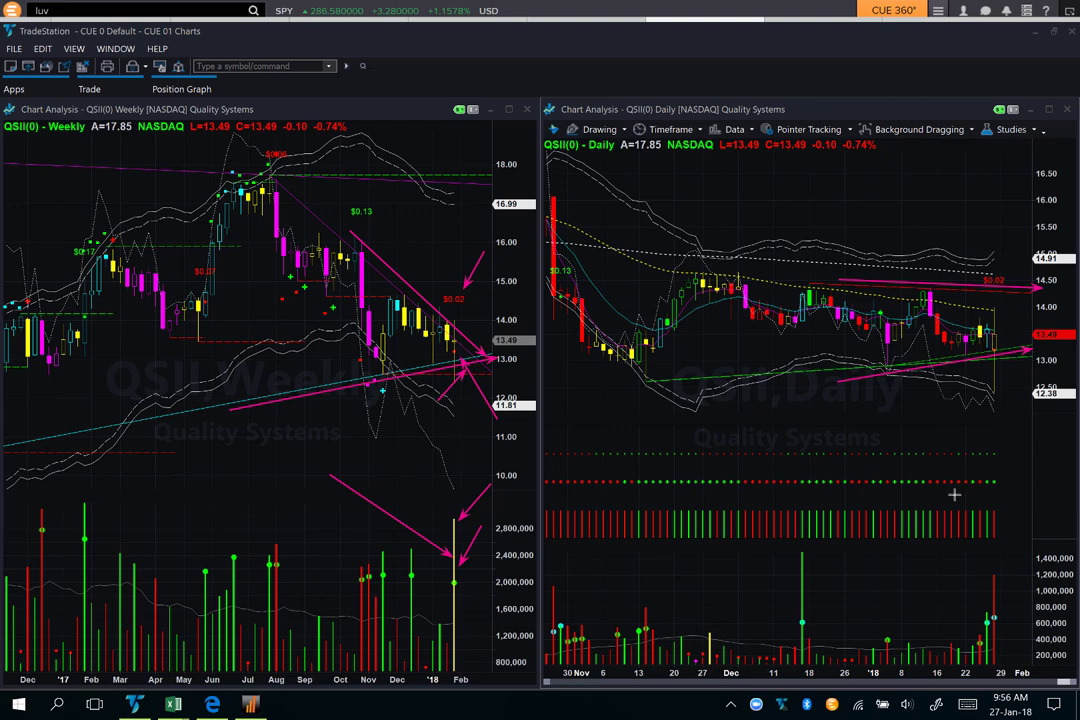
drag(900, 432, 993, 385)
drag(978, 365, 1015, 357)
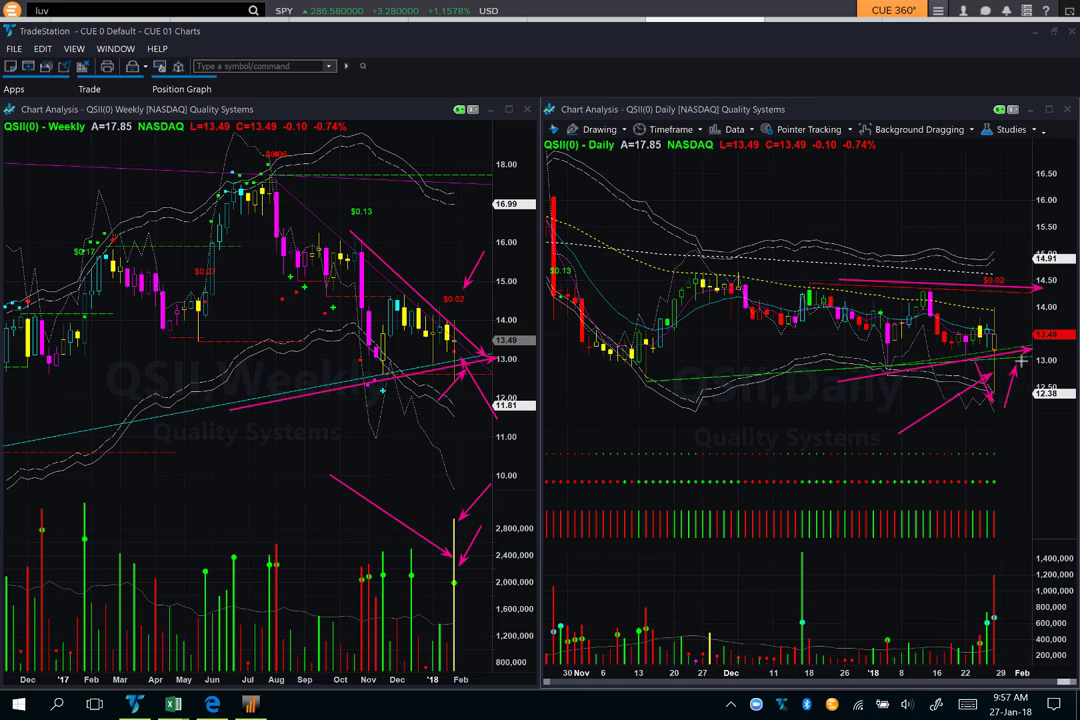
drag(1035, 298, 1005, 318)
drag(1045, 418, 997, 378)
drag(1029, 331, 1000, 342)
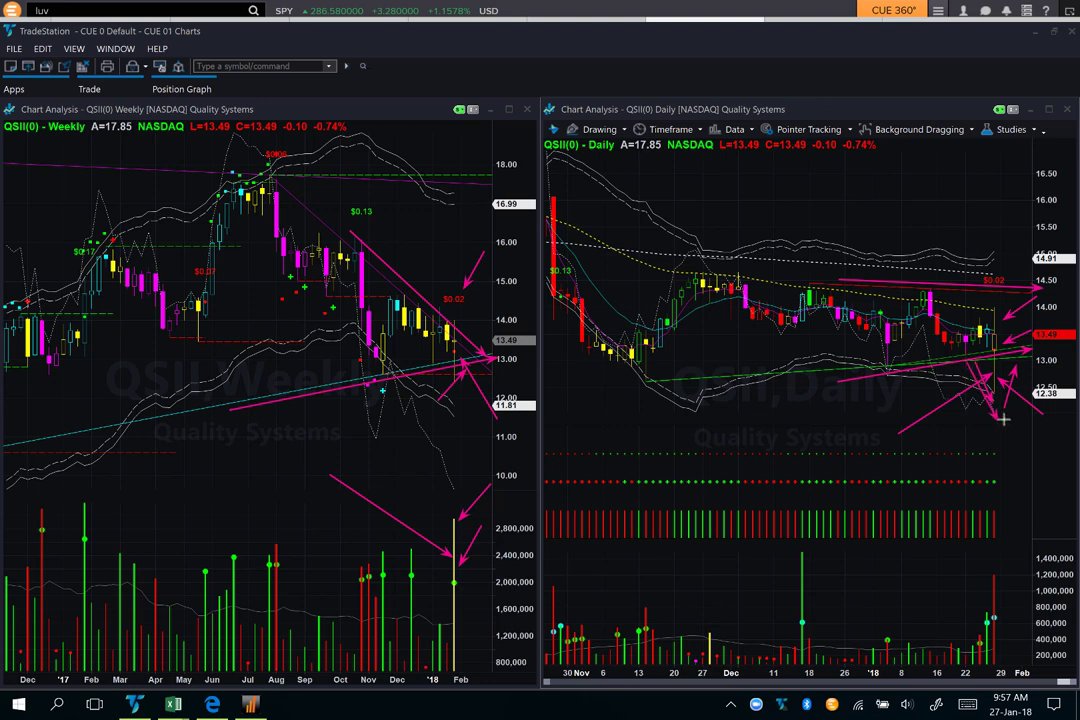
drag(1000, 418, 1024, 370)
Mark QSII's two latest daily volume spikes and an upward move from the last candle with arrows, and clear all the annotations
drag(1008, 519, 995, 573)
drag(946, 590, 988, 611)
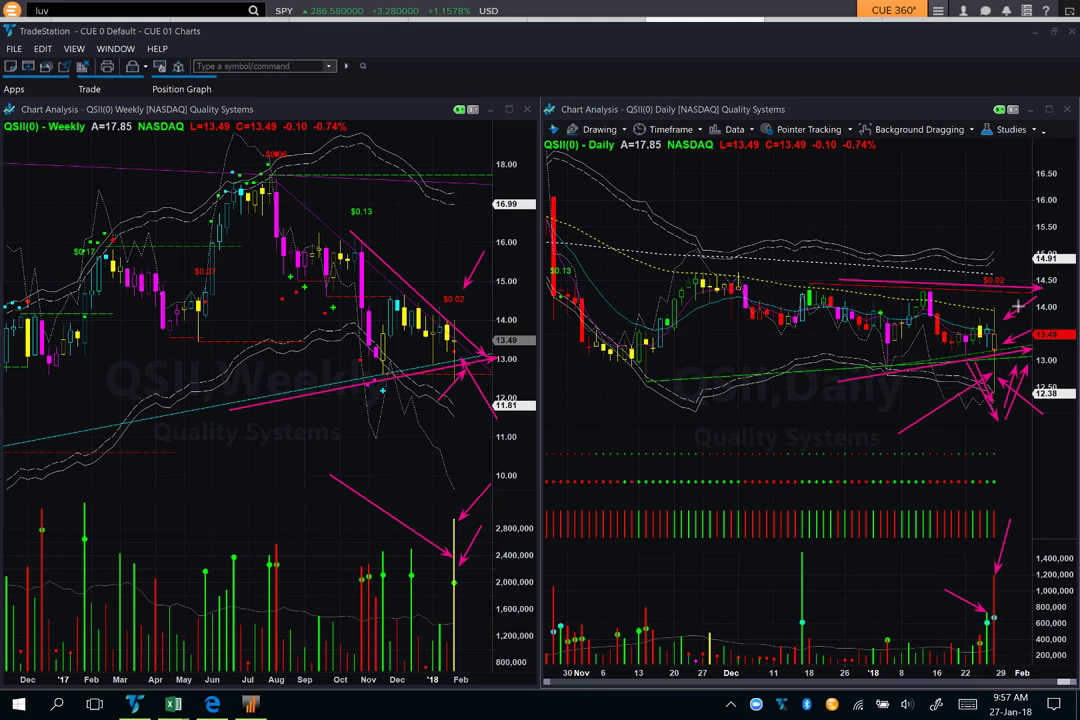
mouse_move(996, 322)
mouse_down()
mouse_move(1003, 237)
mouse_move(1020, 239)
mouse_up()
key(Escape)
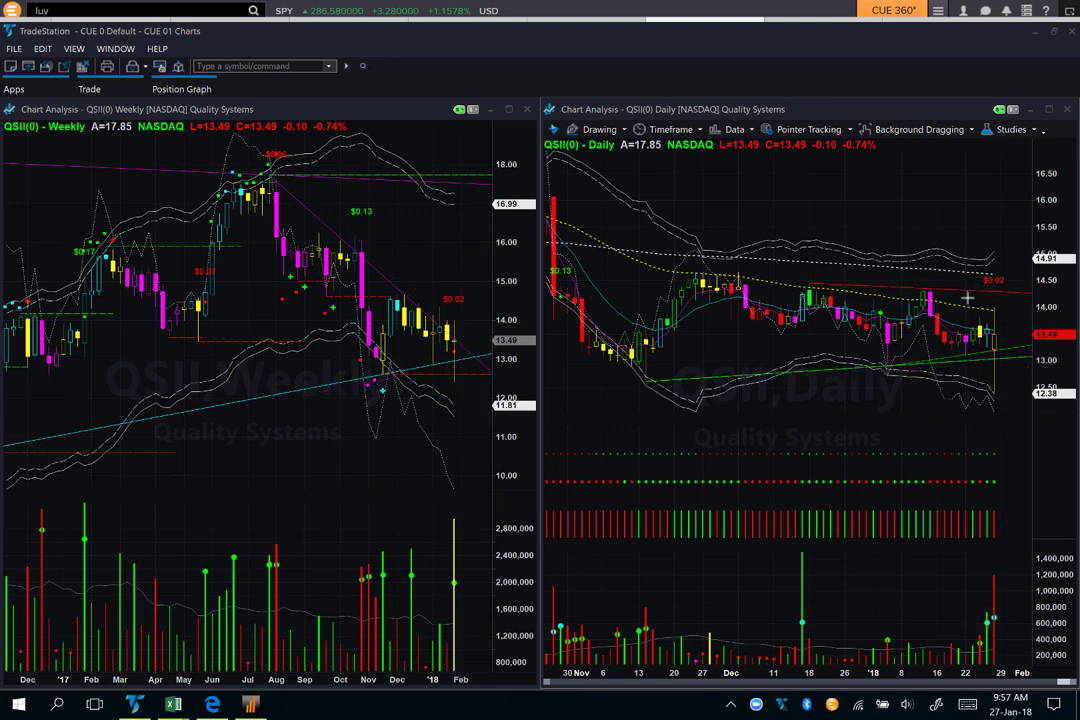
On the QSII daily chart, draw a projected rise, pullback and second rise, and arrows beside the latest candle and up from its low
mouse_move(968, 297)
mouse_down()
mouse_move(1006, 221)
mouse_move(1030, 274)
mouse_move(1066, 222)
mouse_up()
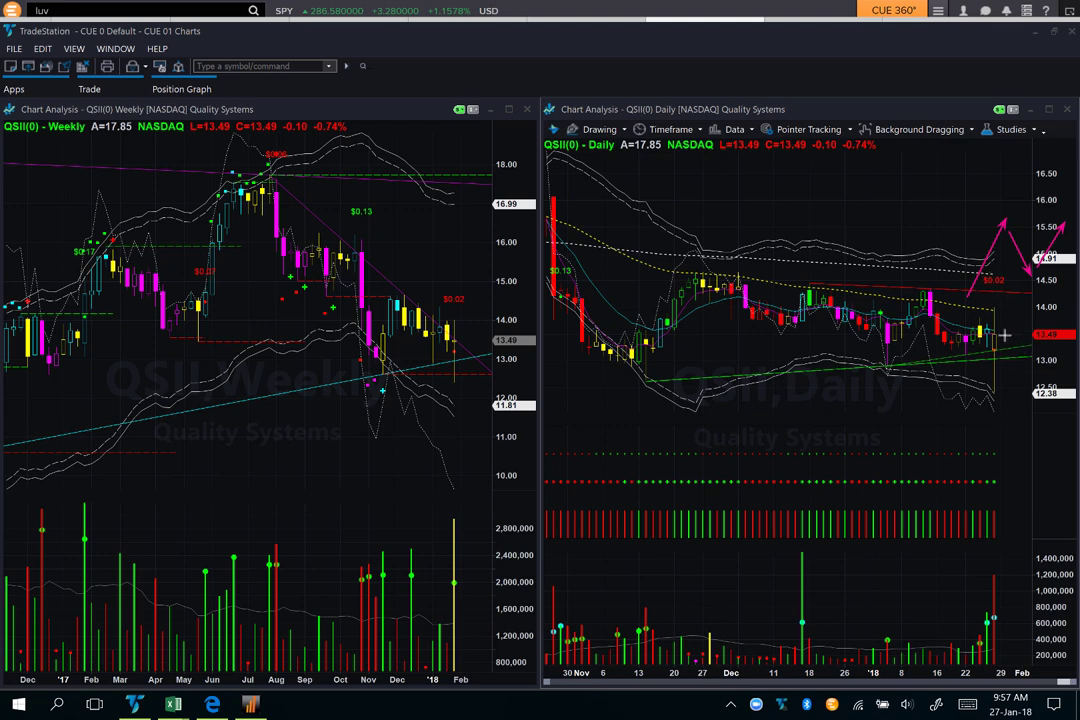
mouse_move(1003, 334)
mouse_down()
mouse_move(1017, 352)
mouse_move(1033, 333)
mouse_up()
drag(1013, 420, 1030, 370)
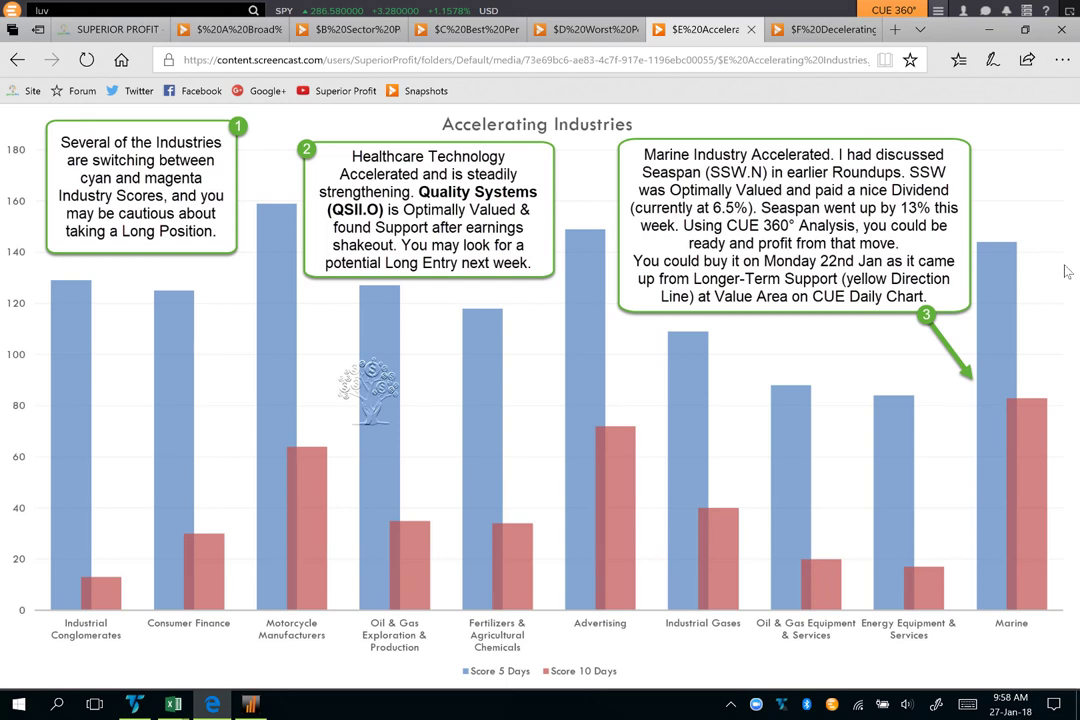
On the Accelerating Industries chart, draw an arrow toward the Marine bars and arrows underlining the first three lines of the Marine note
drag(902, 337, 968, 402)
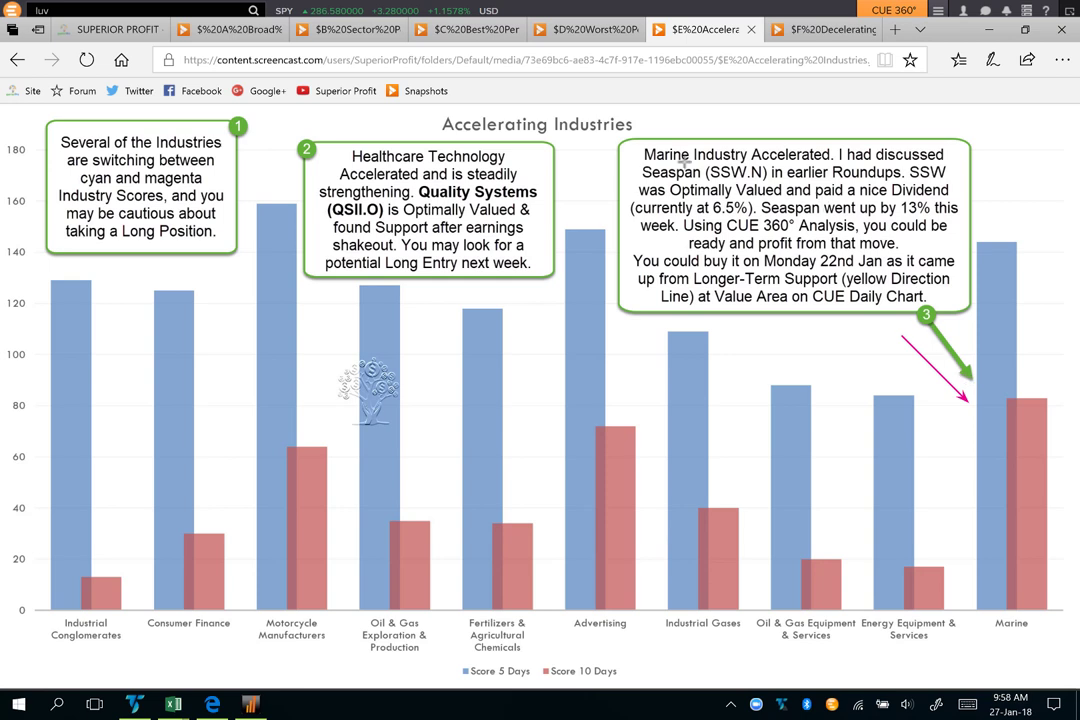
drag(663, 158, 831, 161)
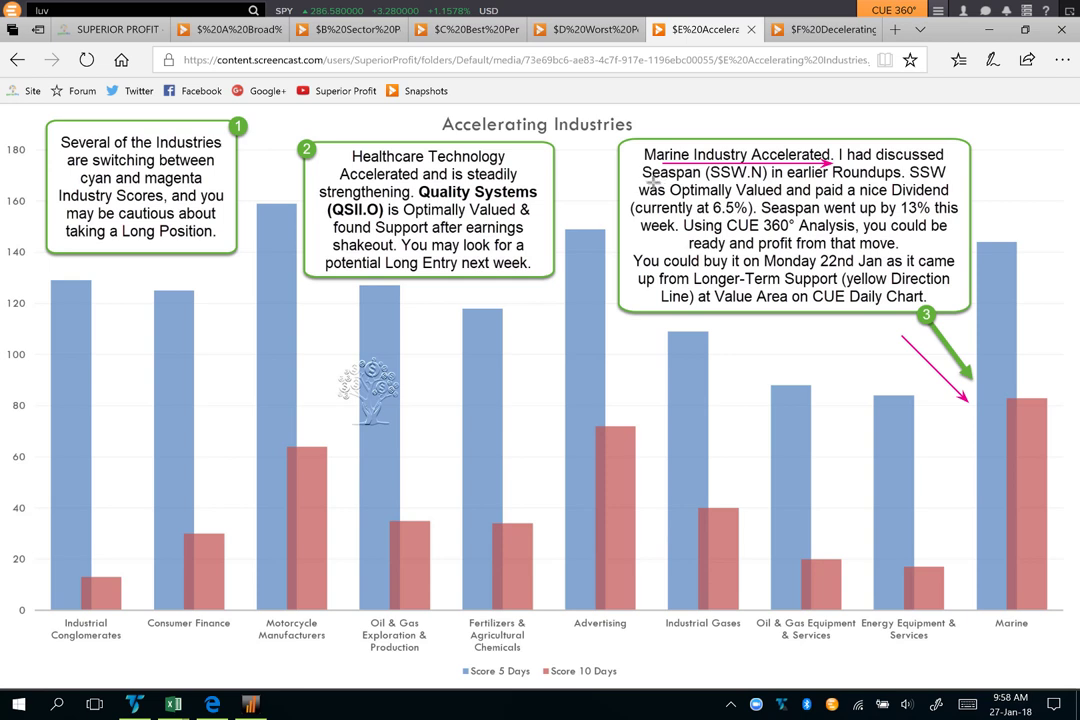
drag(652, 183, 908, 181)
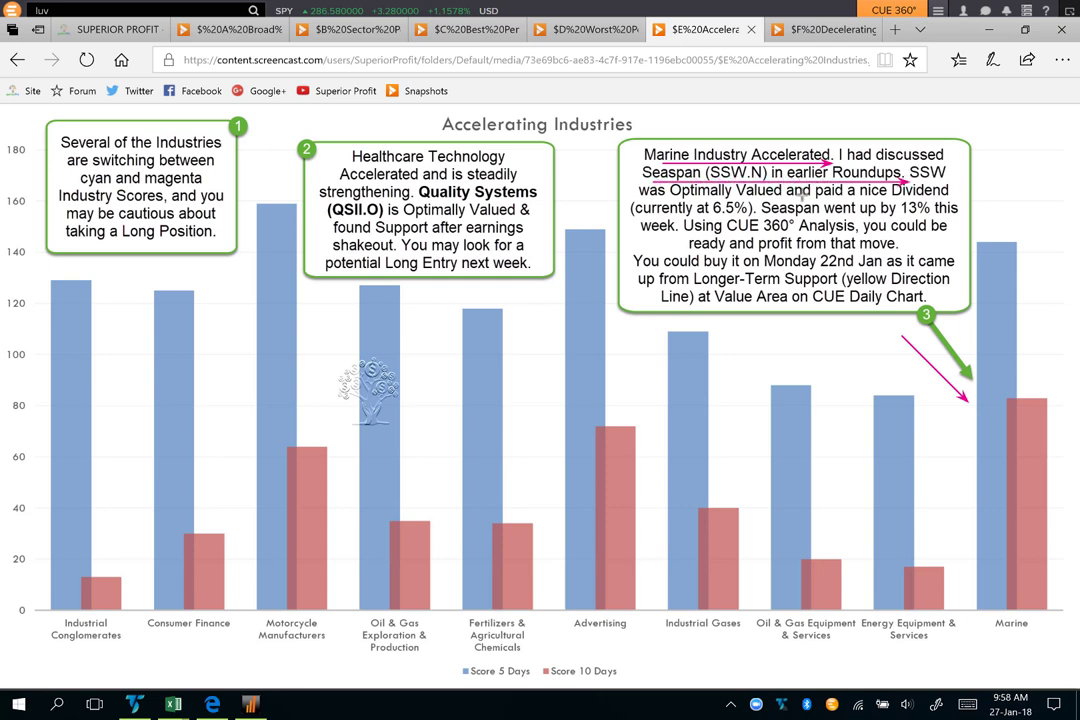
drag(670, 198, 944, 200)
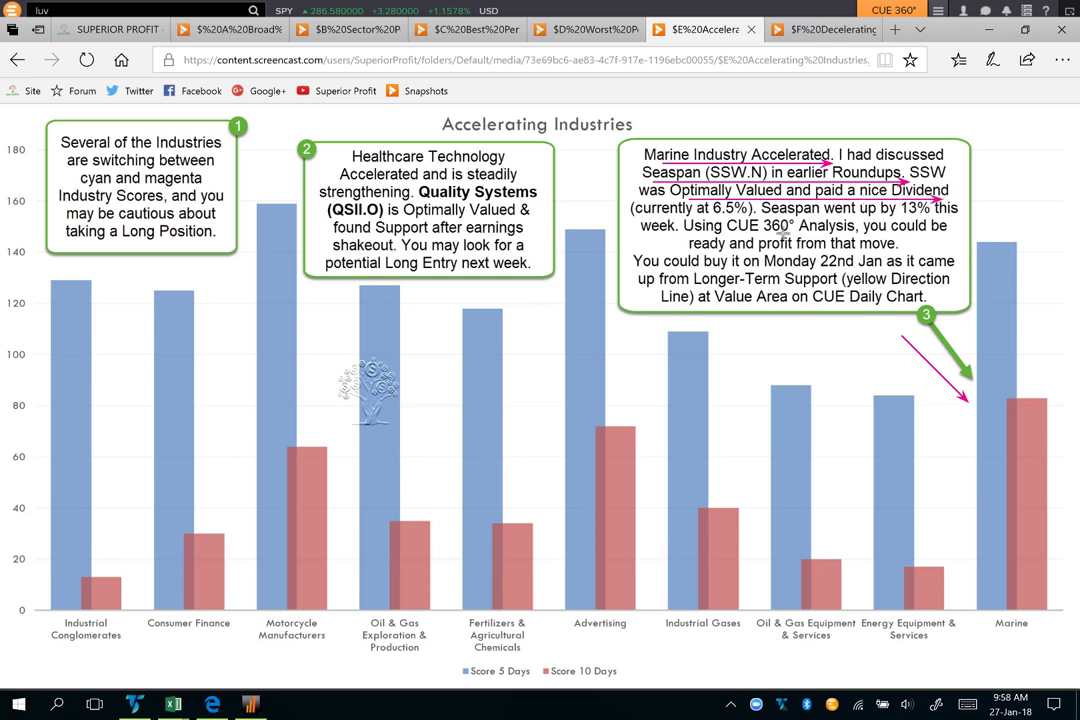
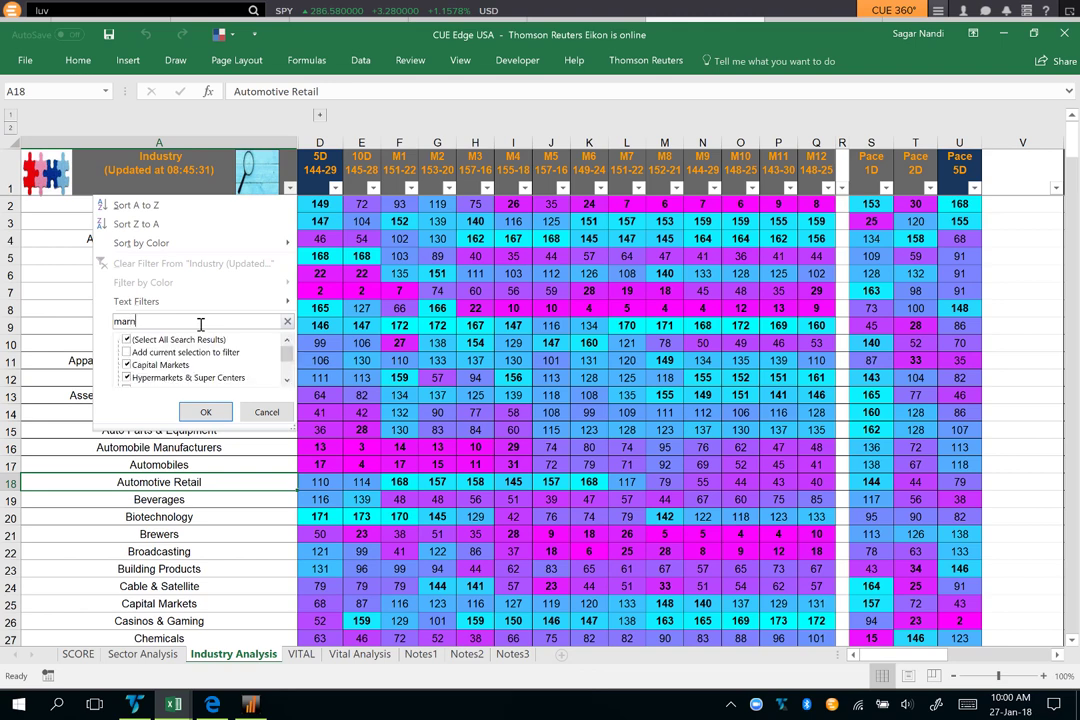
In the CUE Edge USA workbook, filter Industry Analysis to Marine and examine its 5D to M12 and Pace 5D scores
key(Return)
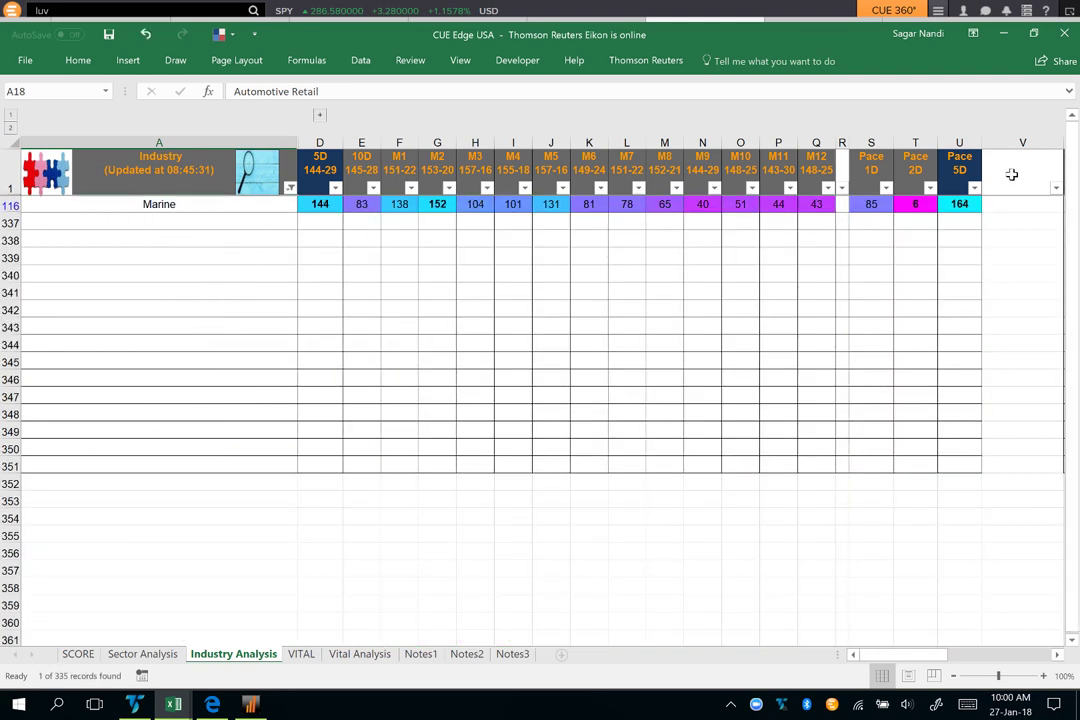
drag(818, 204, 337, 210)
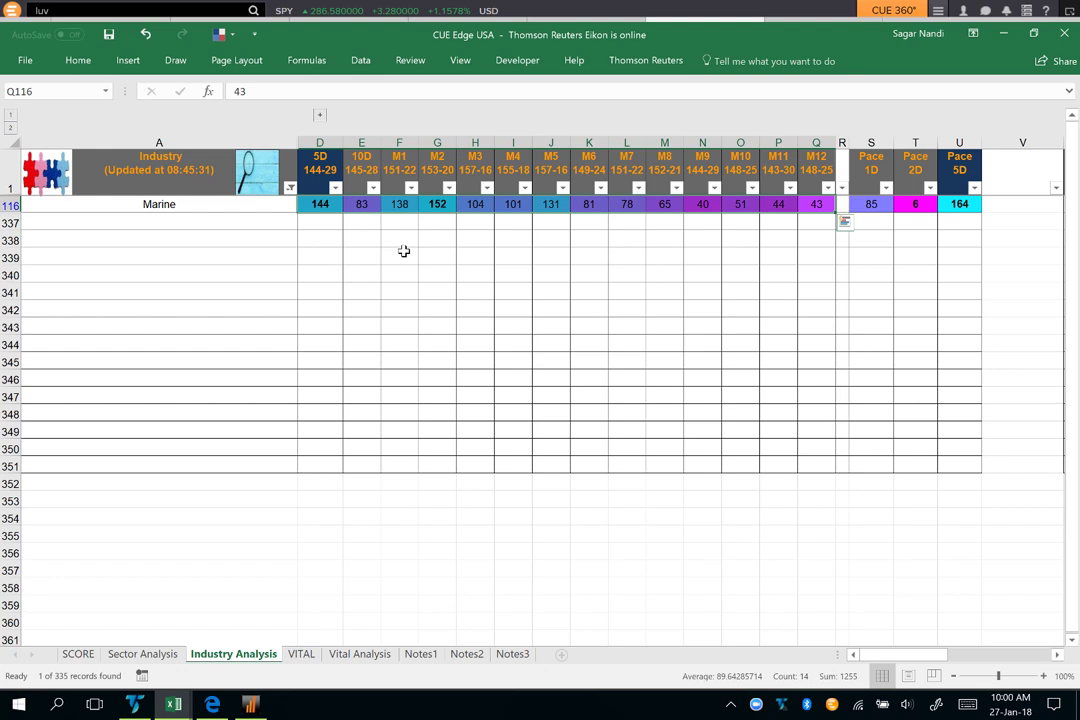
click(320, 205)
click(958, 204)
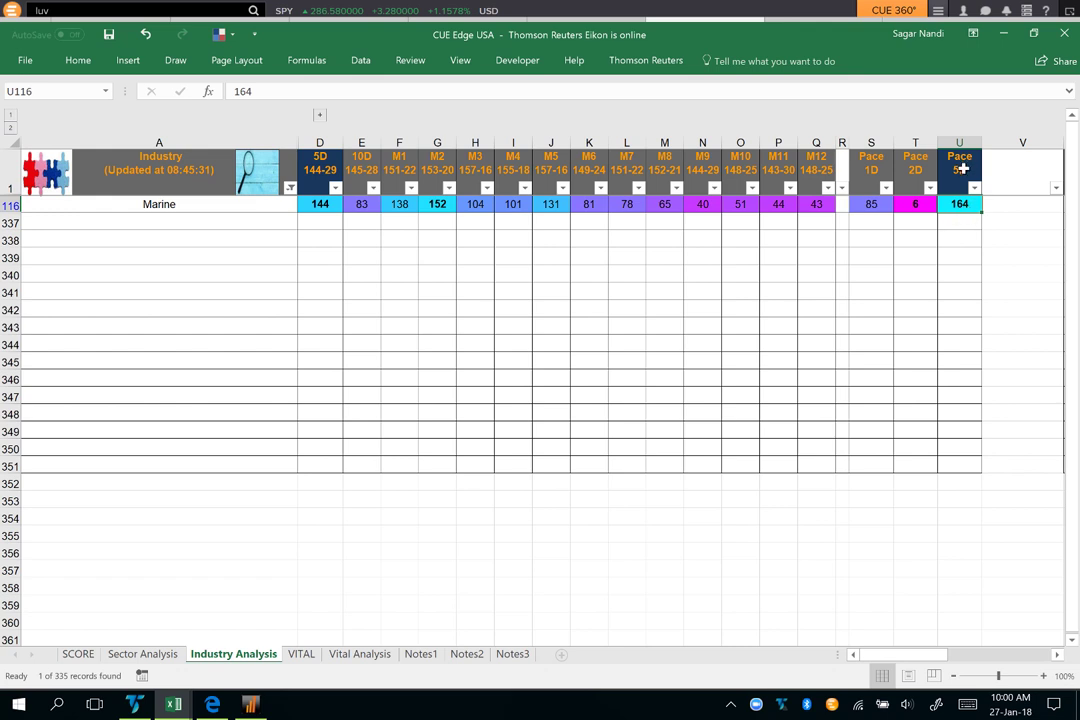
Select the Marine industry, bring up its stocks on the VITAL sheet and select the SSW.N row
click(101, 206)
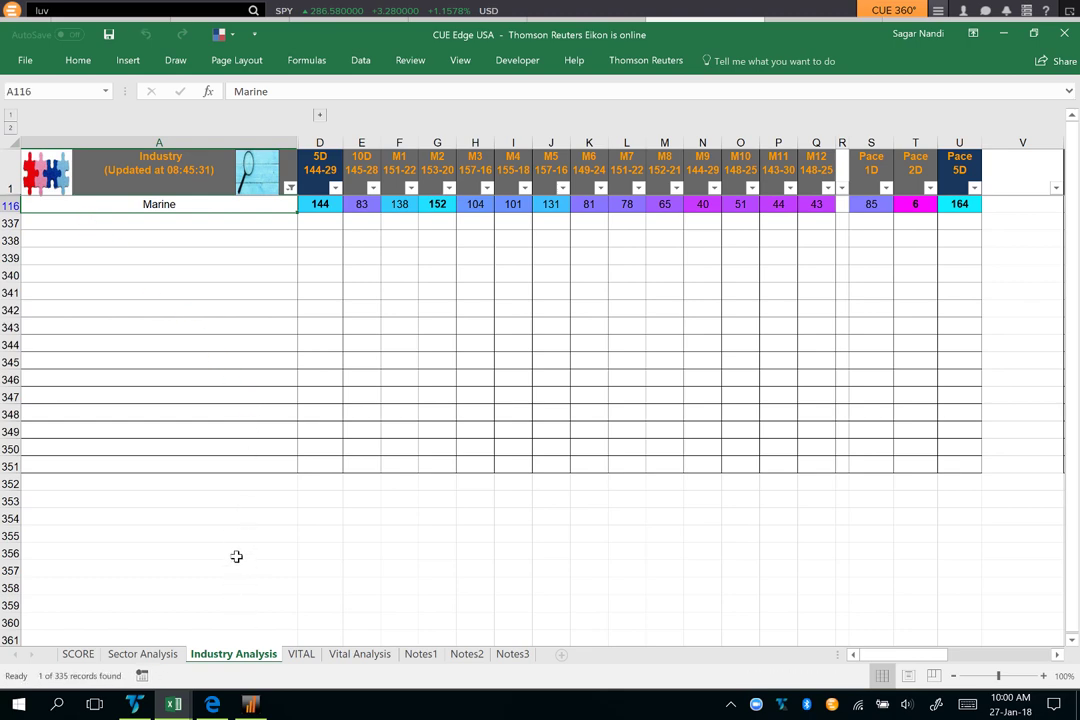
click(301, 655)
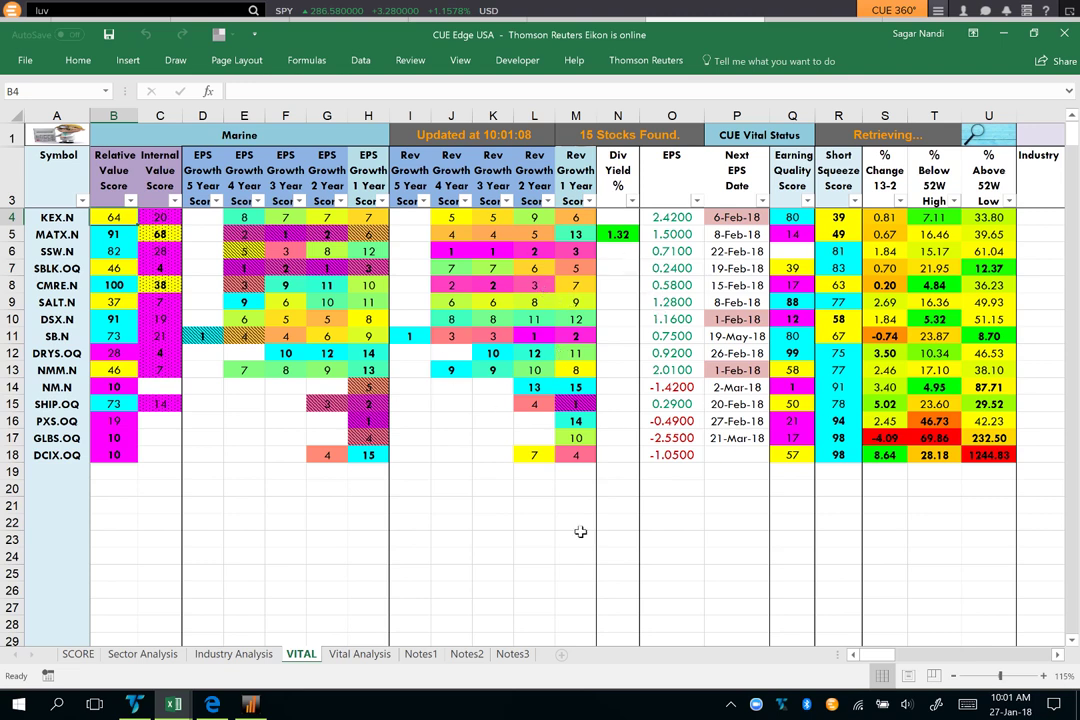
click(358, 656)
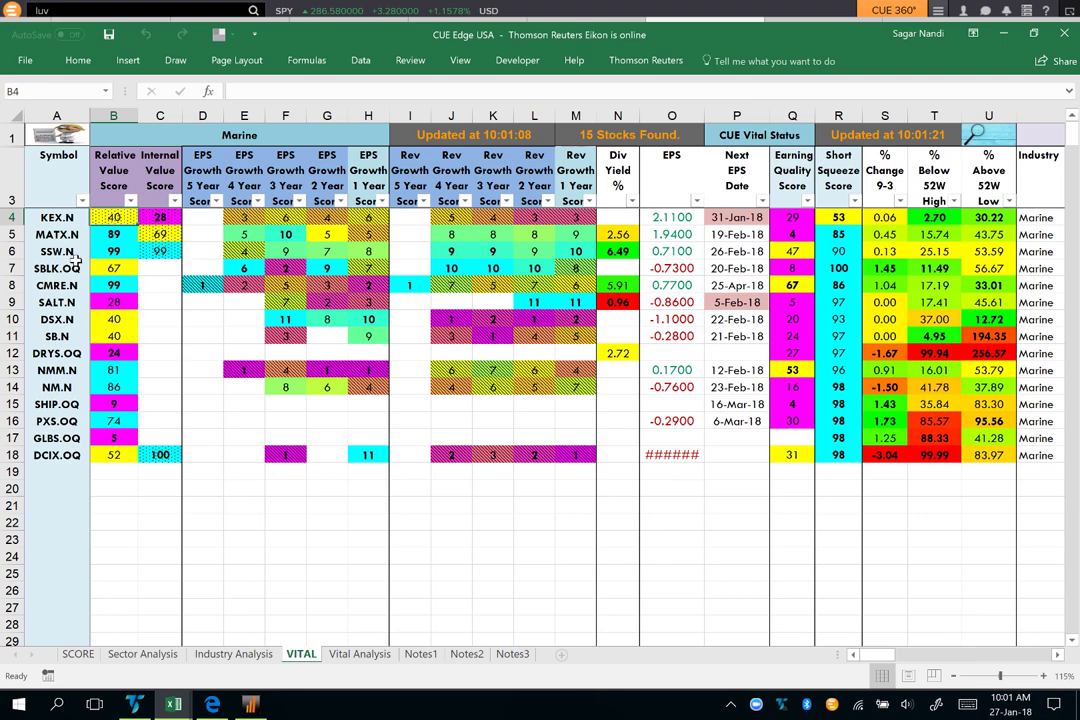
click(10, 251)
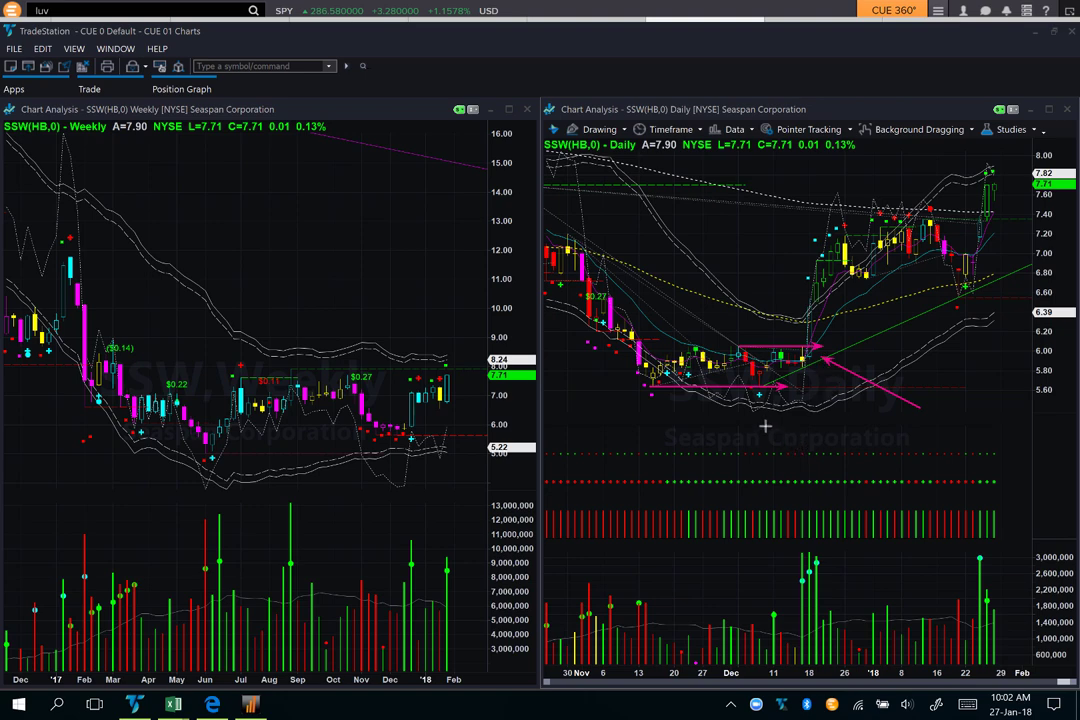
On the SSW daily chart in TradeStation, draw arrows along the January range's top and bottom, down the pullback, at the support low and up the rebound
drag(829, 232, 907, 229)
drag(857, 265, 930, 264)
mouse_move(862, 175)
mouse_down()
mouse_move(926, 206)
mouse_move(953, 303)
mouse_up()
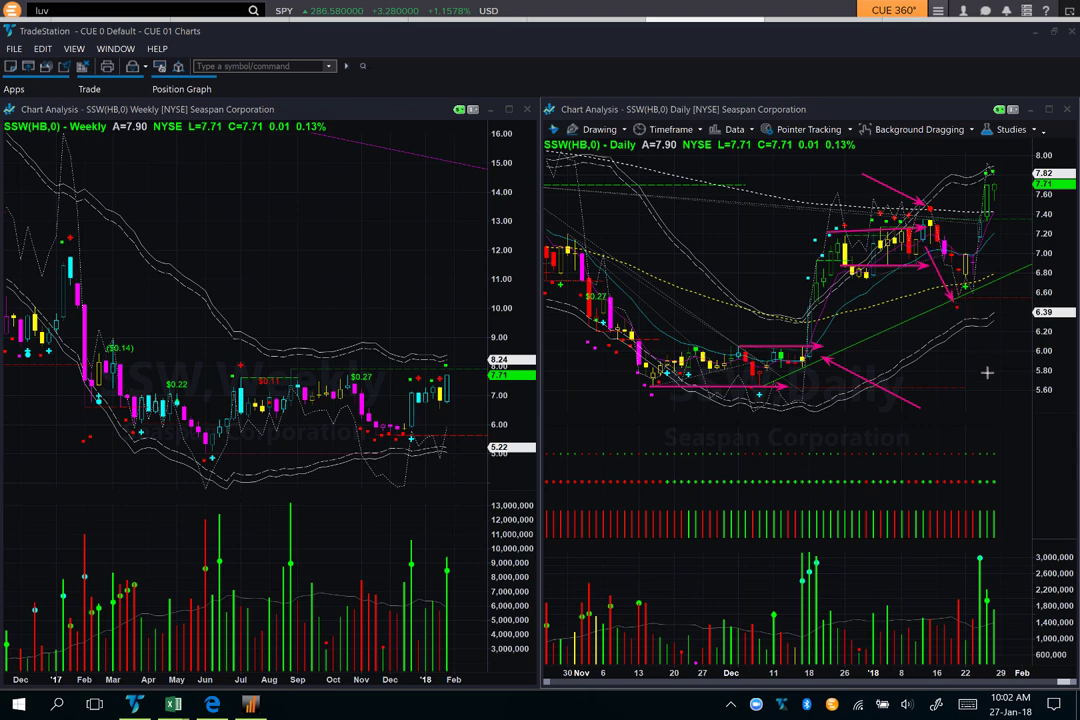
drag(999, 375, 962, 293)
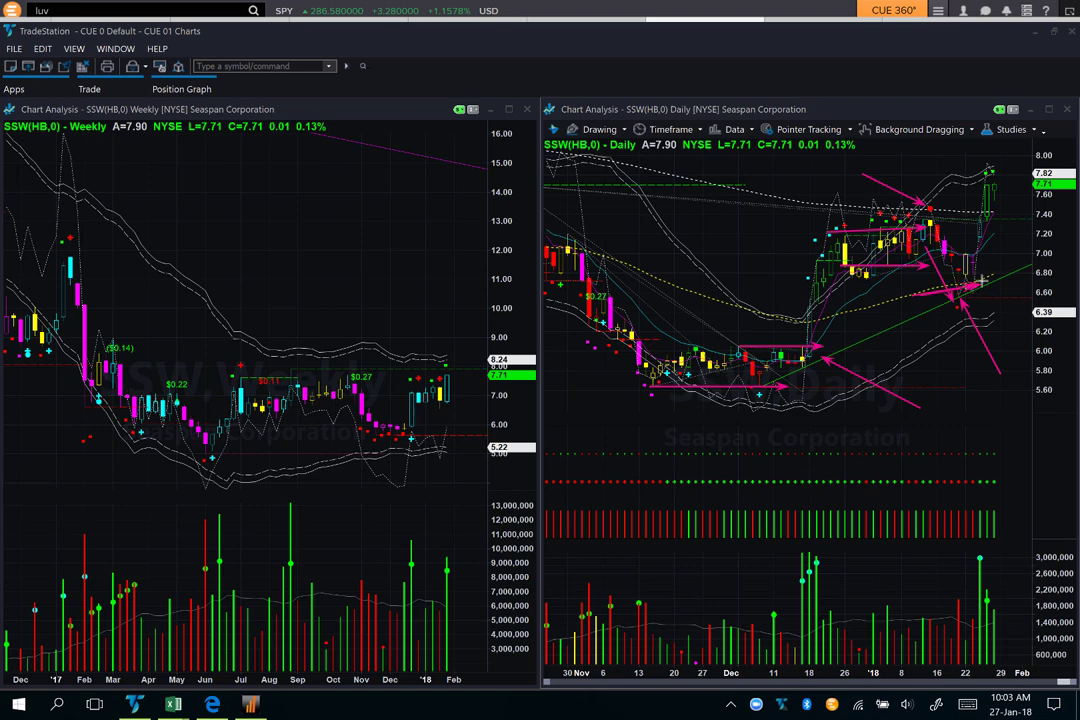
drag(887, 297, 952, 279)
drag(1032, 268, 973, 271)
drag(993, 257, 1008, 185)
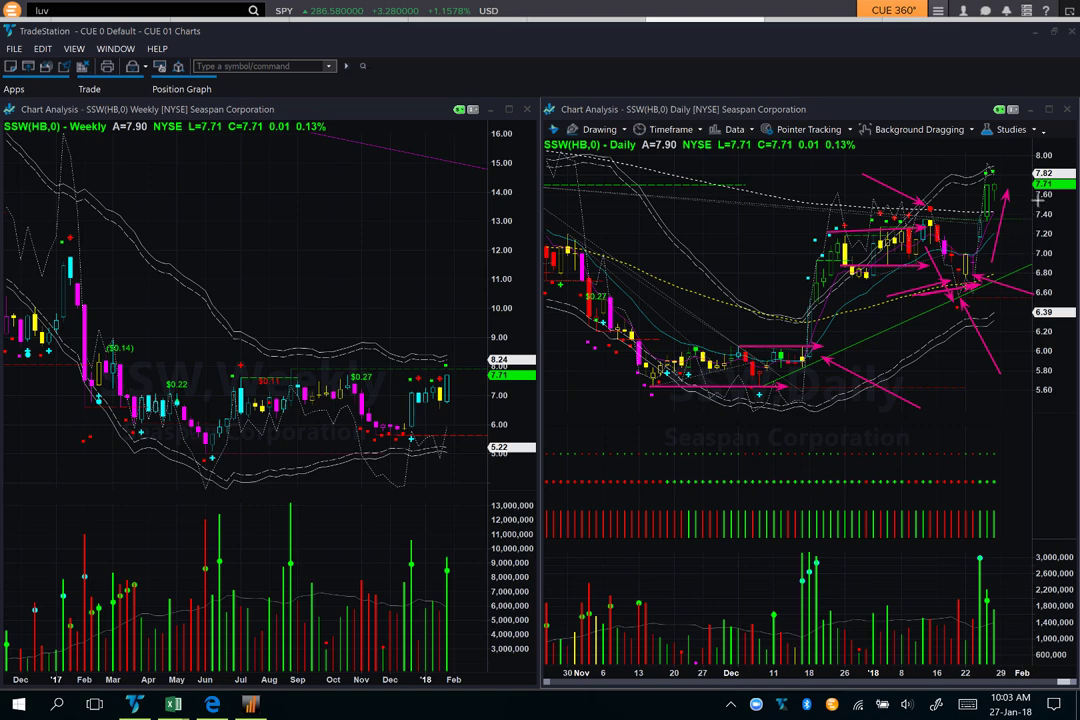
Clear the annotations and draw arrows at SSW's mid-January daily peak, along the resistance lines, at the breakout candle and down the pullback
drag(747, 170, 770, 153)
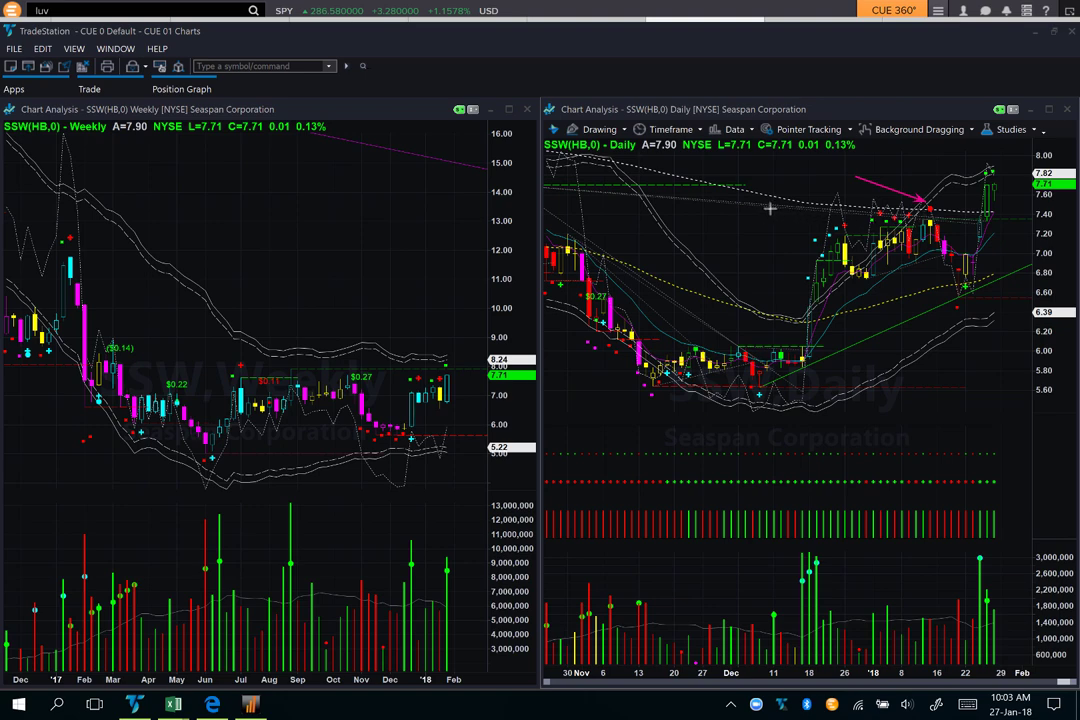
drag(768, 208, 983, 217)
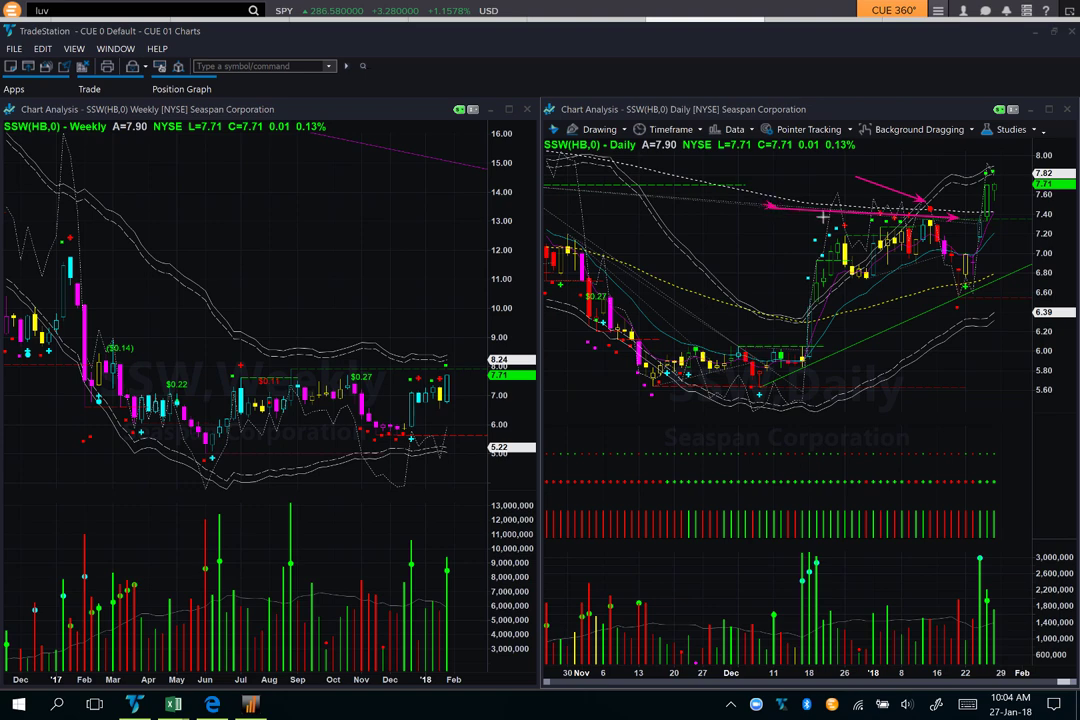
drag(803, 201, 1010, 218)
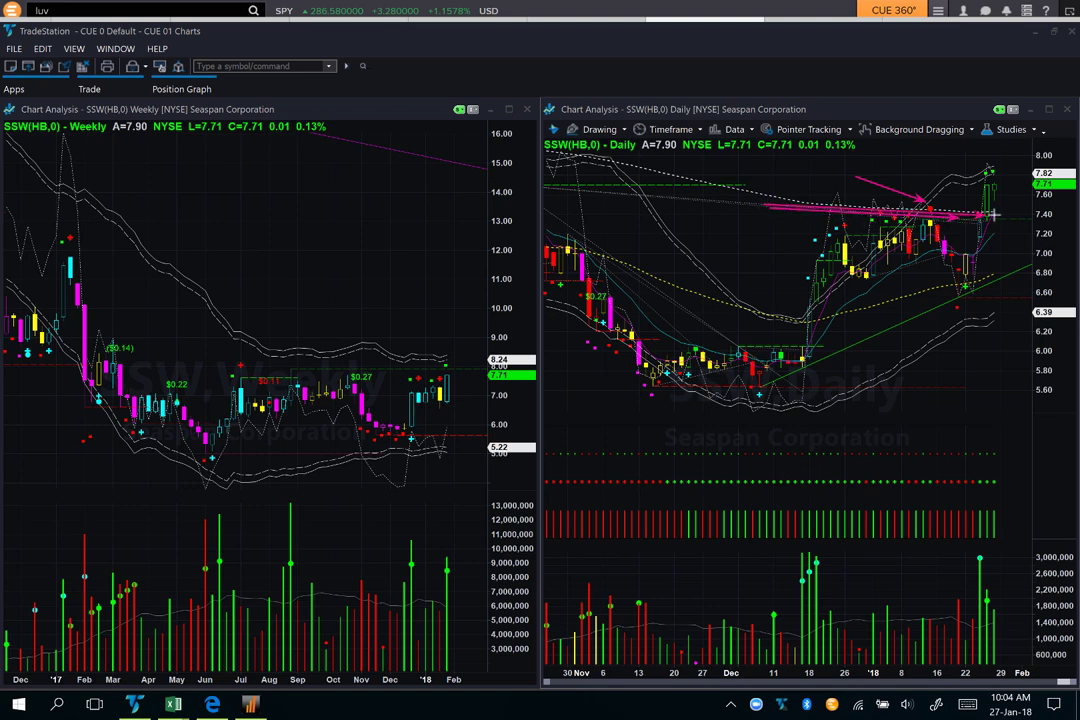
drag(1045, 260, 985, 226)
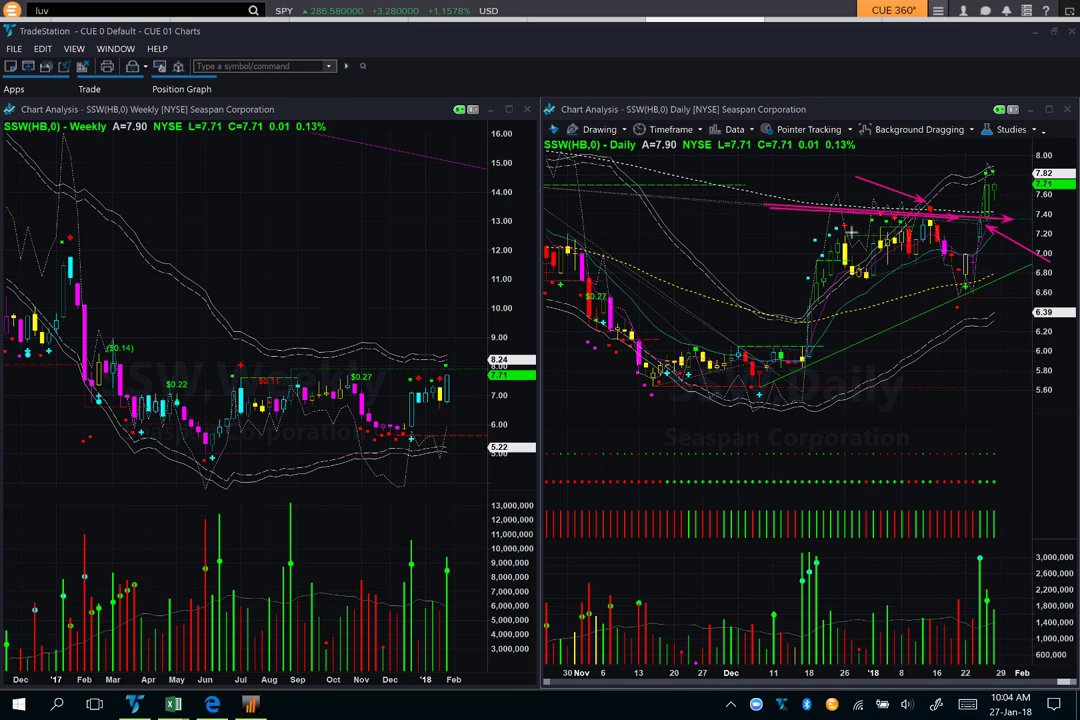
drag(840, 228, 928, 213)
drag(932, 166, 932, 203)
drag(934, 247, 949, 296)
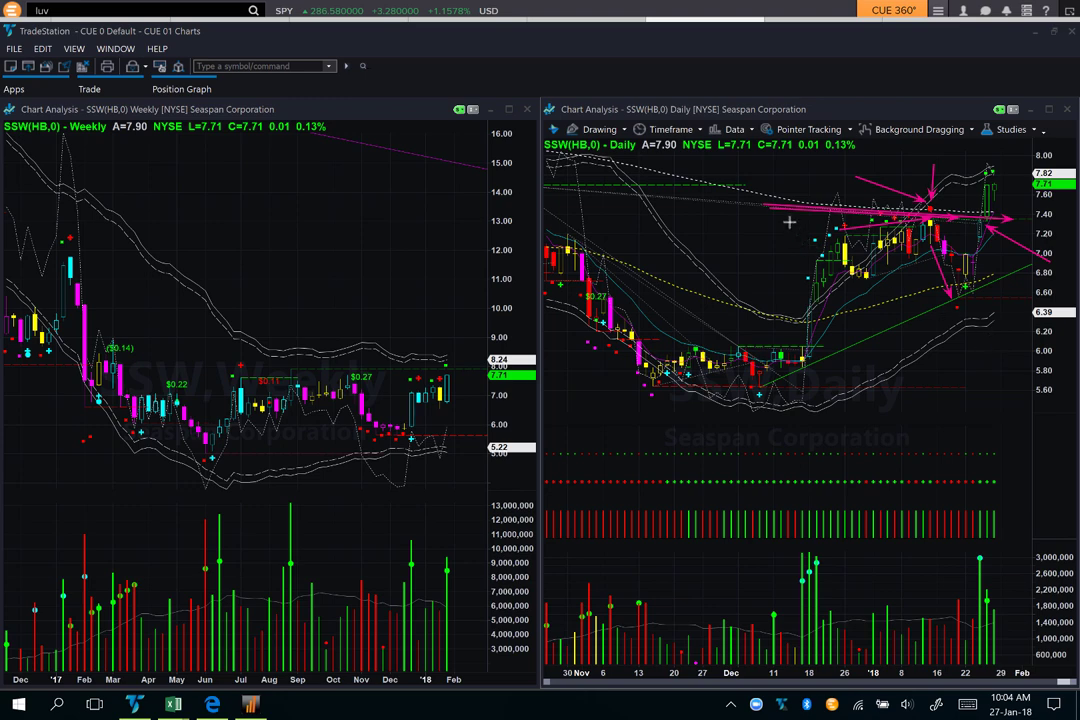
drag(791, 218, 926, 215)
Draw arrows at the low of SSW's January pullback, up the following rally and at the latest daily high marker
drag(922, 373, 984, 309)
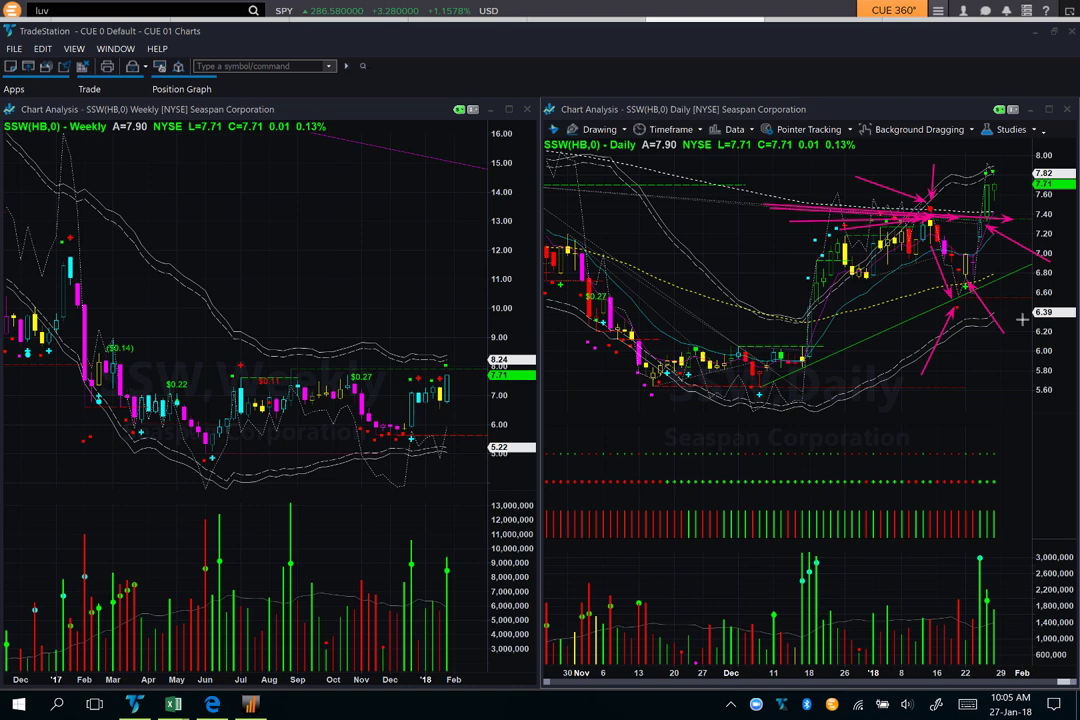
click(983, 326)
drag(983, 324, 966, 297)
drag(968, 250, 975, 182)
drag(968, 151, 988, 168)
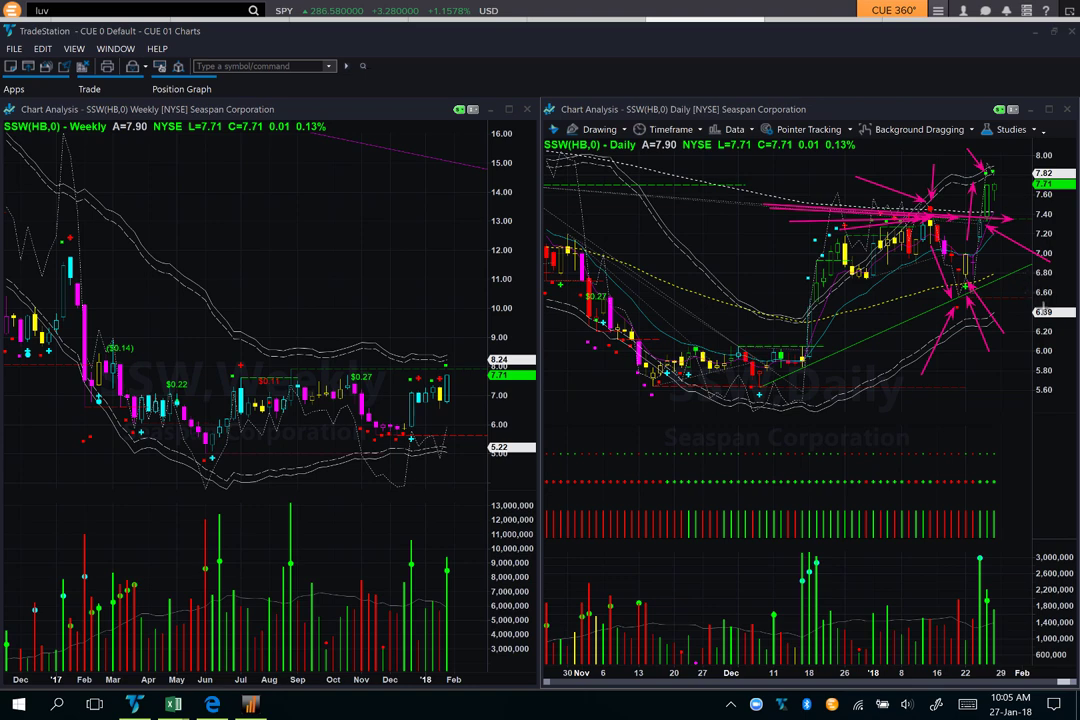
Add arrows at SSW's daily support low, the latest high and a projected further rise, and clear all the annotations
drag(1033, 306, 976, 278)
drag(889, 350, 951, 289)
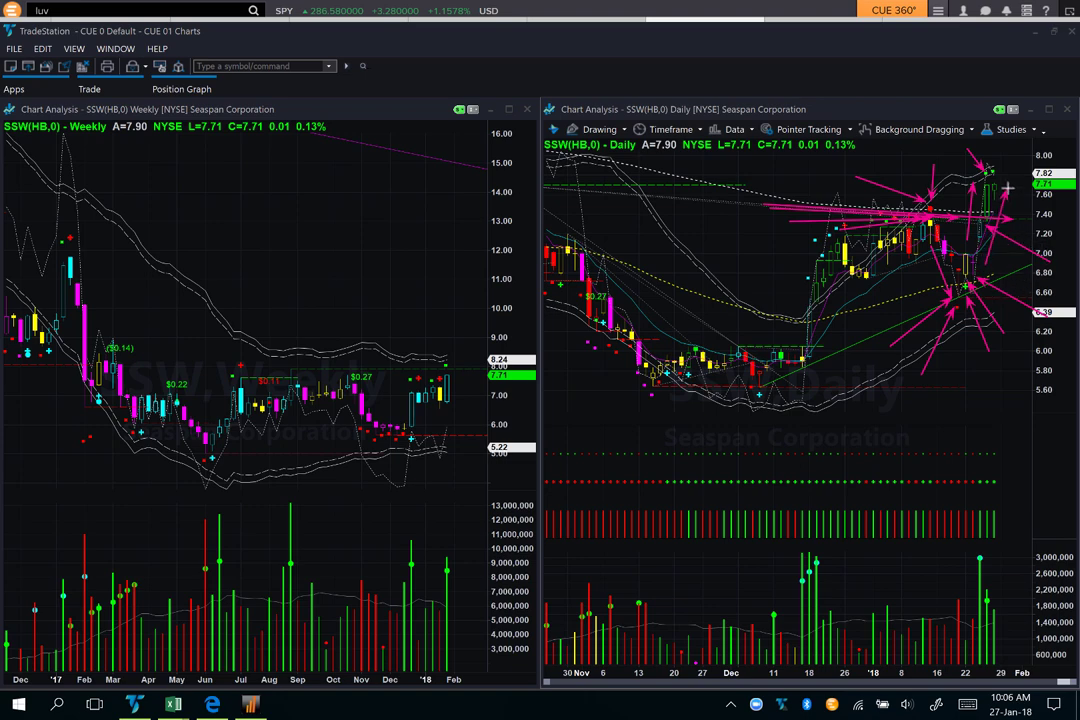
drag(966, 152, 988, 177)
drag(1002, 184, 1035, 97)
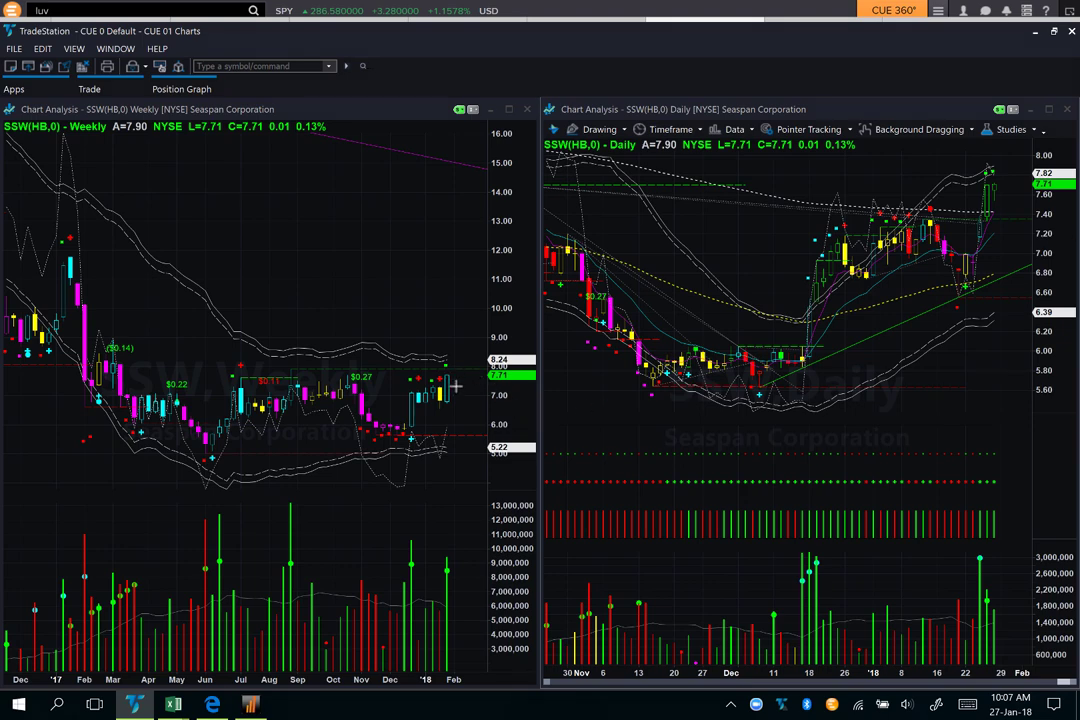
On the SSW weekly chart, draw a projected rise with level arrows near 9.00 and 10.00, add a daily support arrow, and clear all annotations
drag(449, 400, 465, 344)
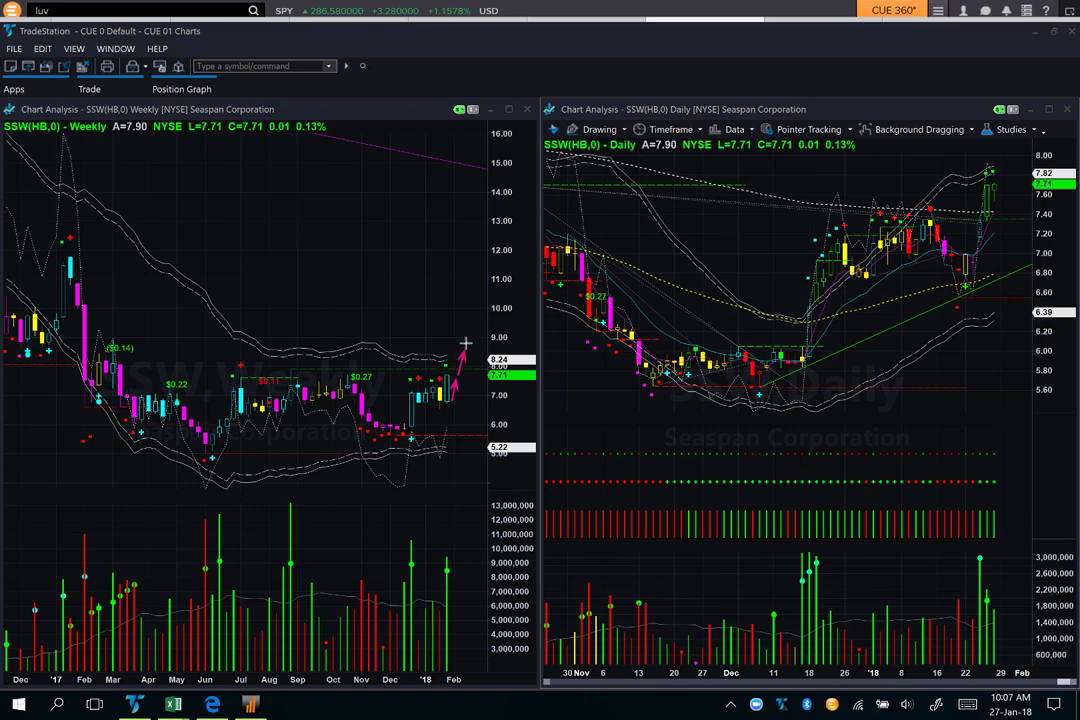
drag(465, 347, 478, 296)
mouse_move(440, 312)
mouse_down()
mouse_move(500, 312)
mouse_move(505, 337)
mouse_move(518, 337)
mouse_up()
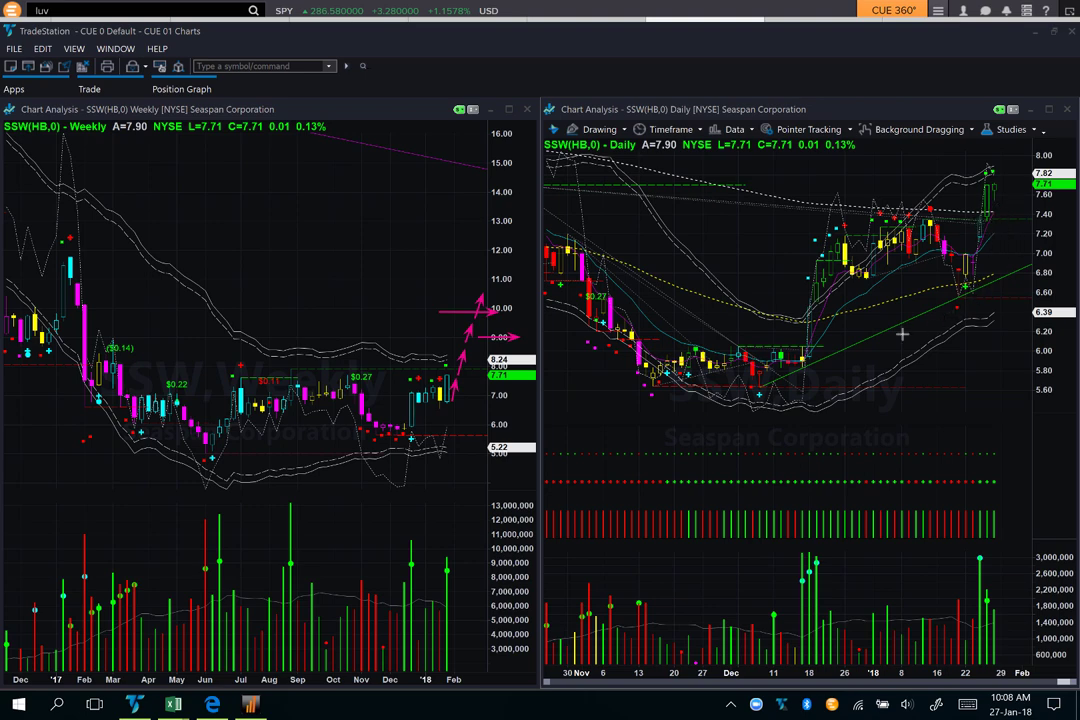
drag(897, 336, 947, 295)
key(Escape)
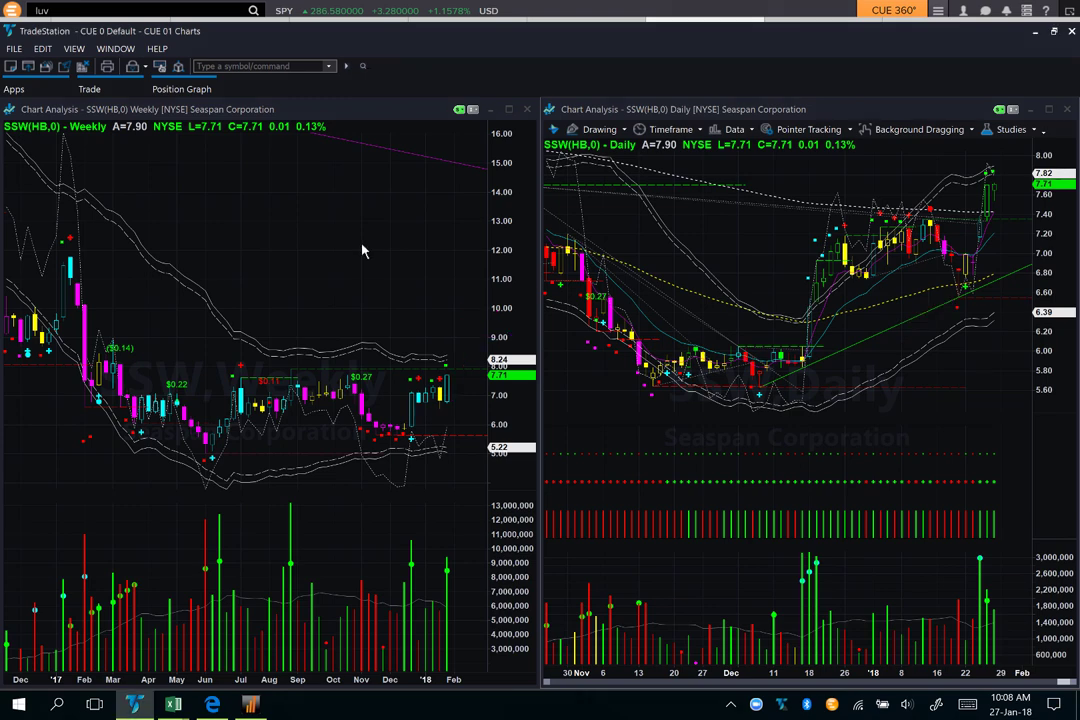
Load AAPL in the charts and draw arrows along its daily range's top and bottom and down the falling dotted indicator line
text(AAPL)
key(Return)
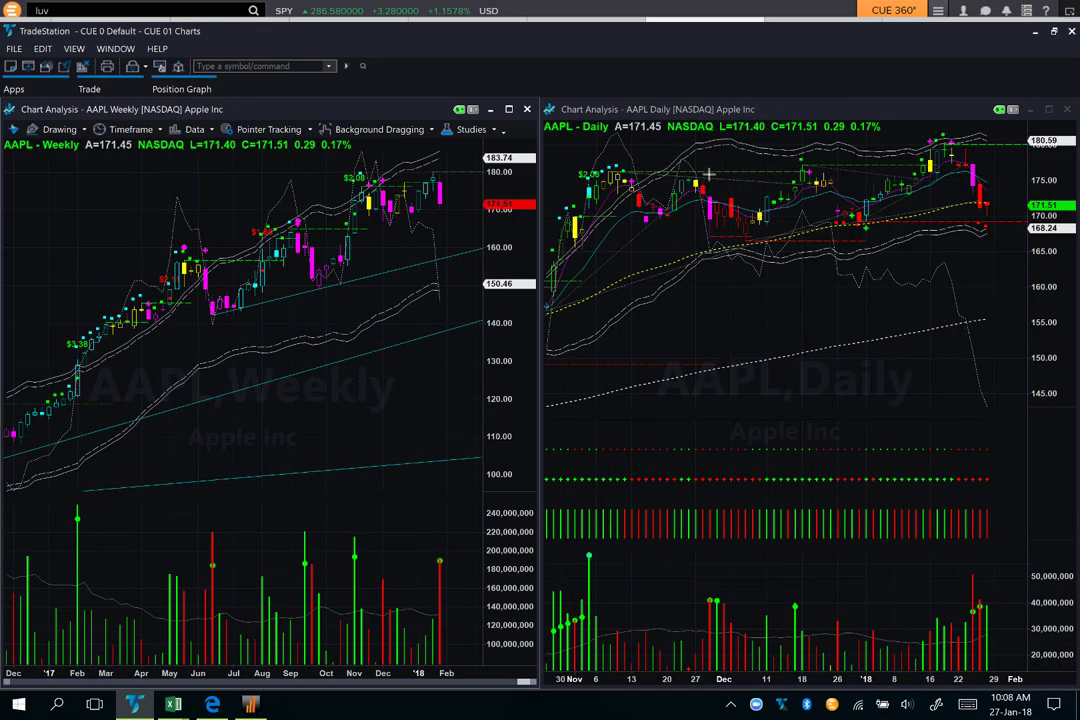
drag(607, 162, 910, 161)
drag(645, 217, 920, 217)
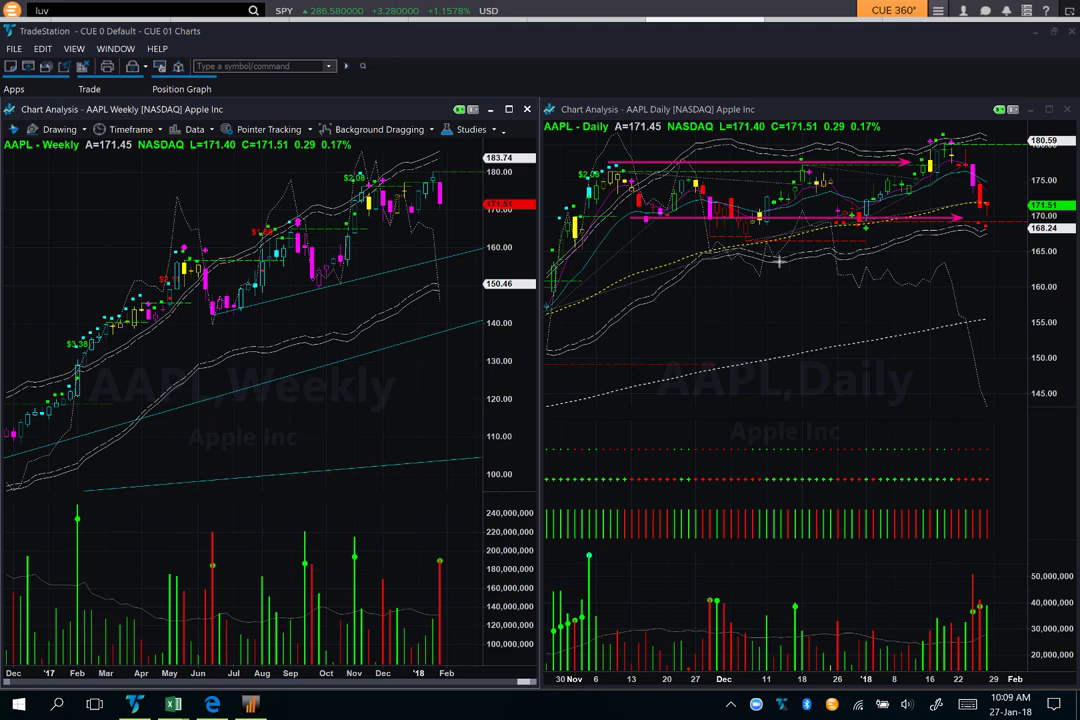
mouse_move(766, 248)
mouse_down()
mouse_move(992, 398)
mouse_move(995, 415)
mouse_up()
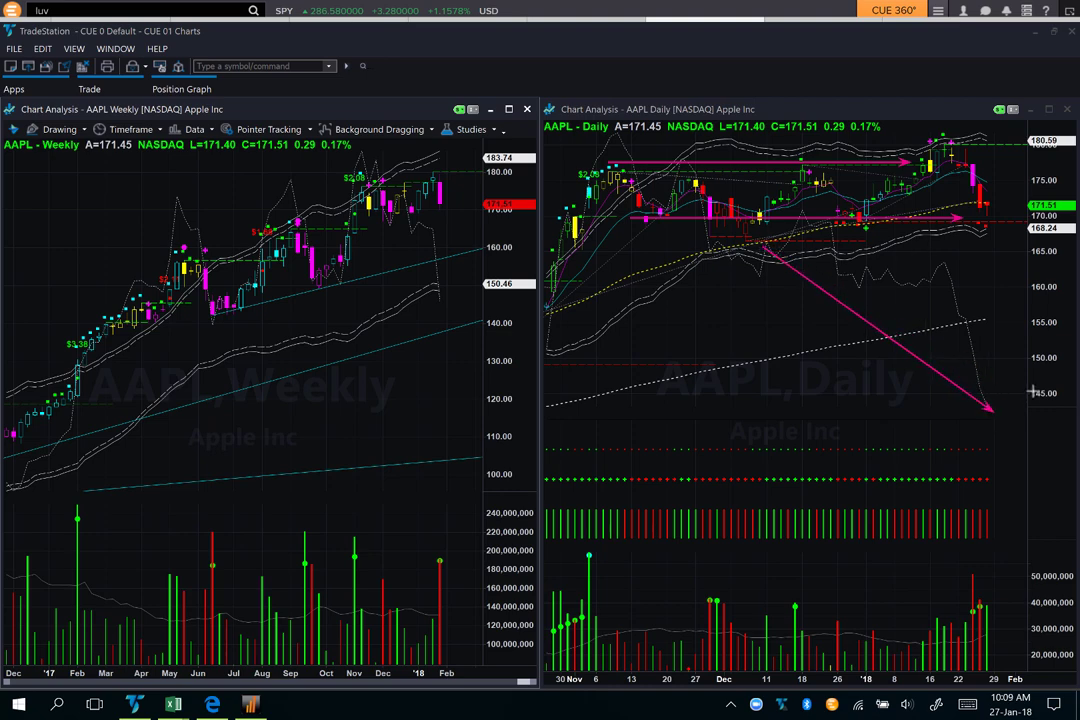
Mark AAPL's January breakout above the daily range and its fall back below the range top with arrows
mouse_move(986, 121)
mouse_down()
mouse_move(955, 155)
mouse_move(972, 150)
mouse_up()
drag(920, 160, 1010, 163)
drag(893, 160, 1018, 178)
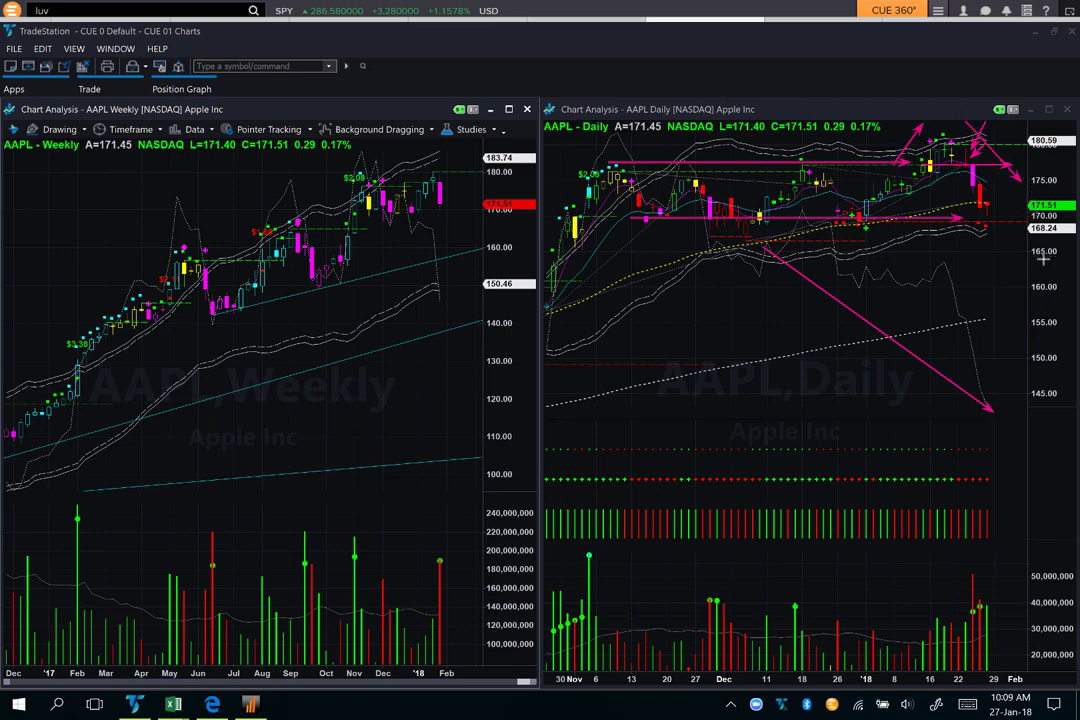
Draw arrows at AAPL's latest weekly candle, down the daily decline, at its low and along projected moves, and clear all annotations
drag(440, 184, 505, 184)
drag(963, 188, 978, 230)
drag(1035, 280, 993, 219)
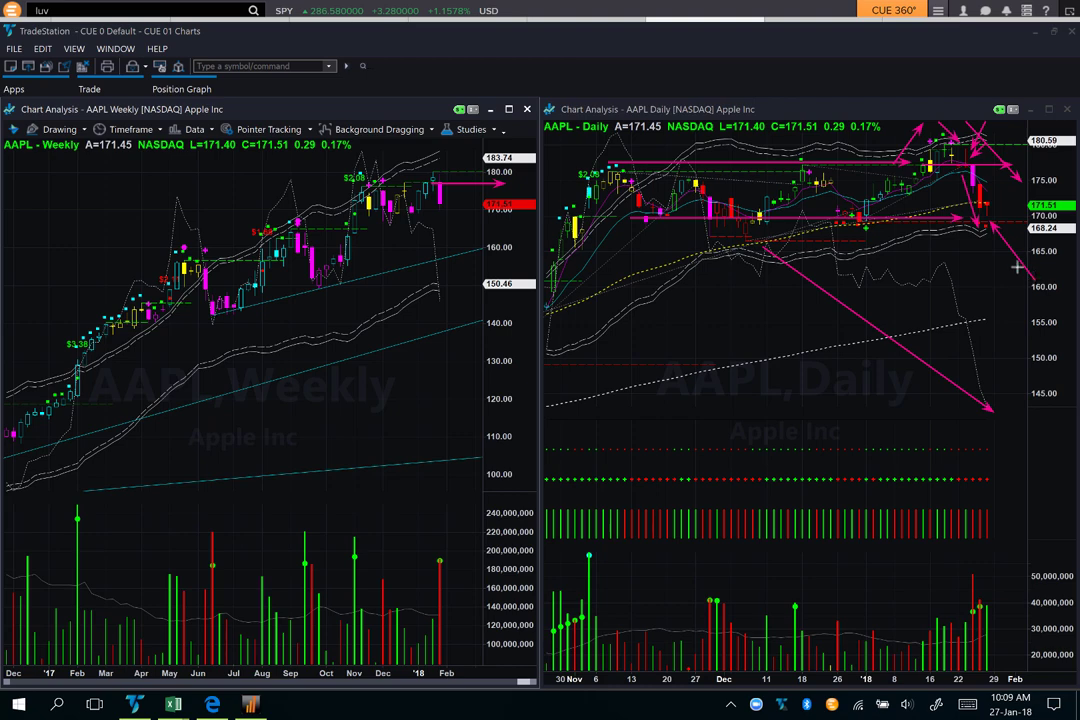
drag(990, 218, 1070, 323)
drag(1016, 212, 1040, 176)
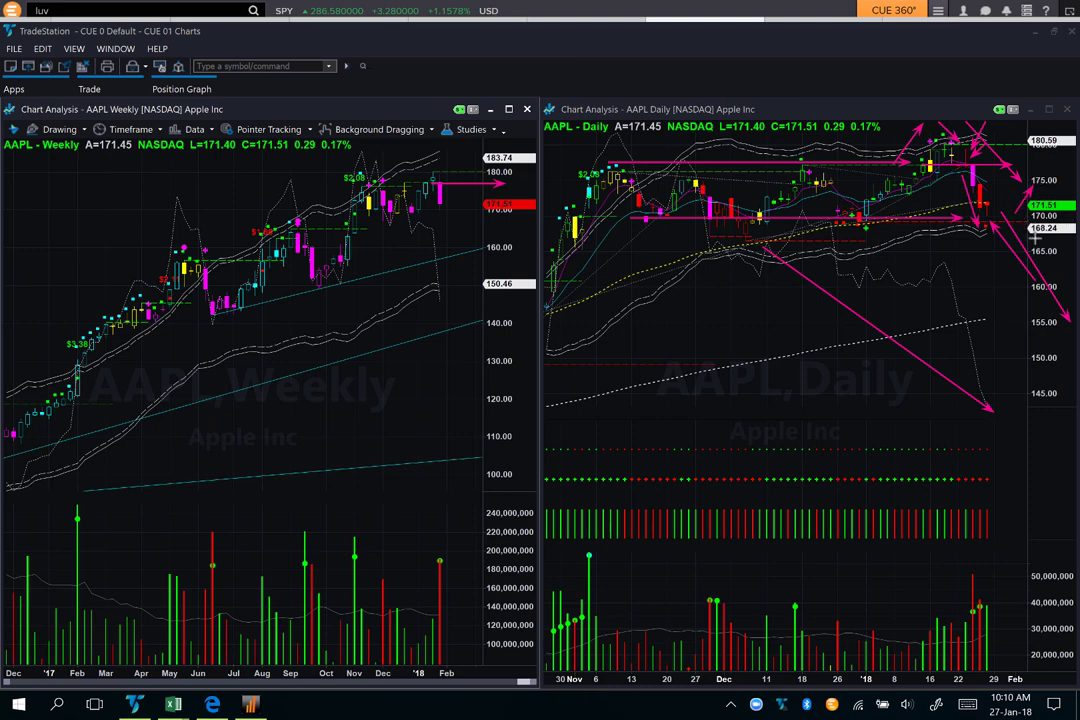
key(Delete)
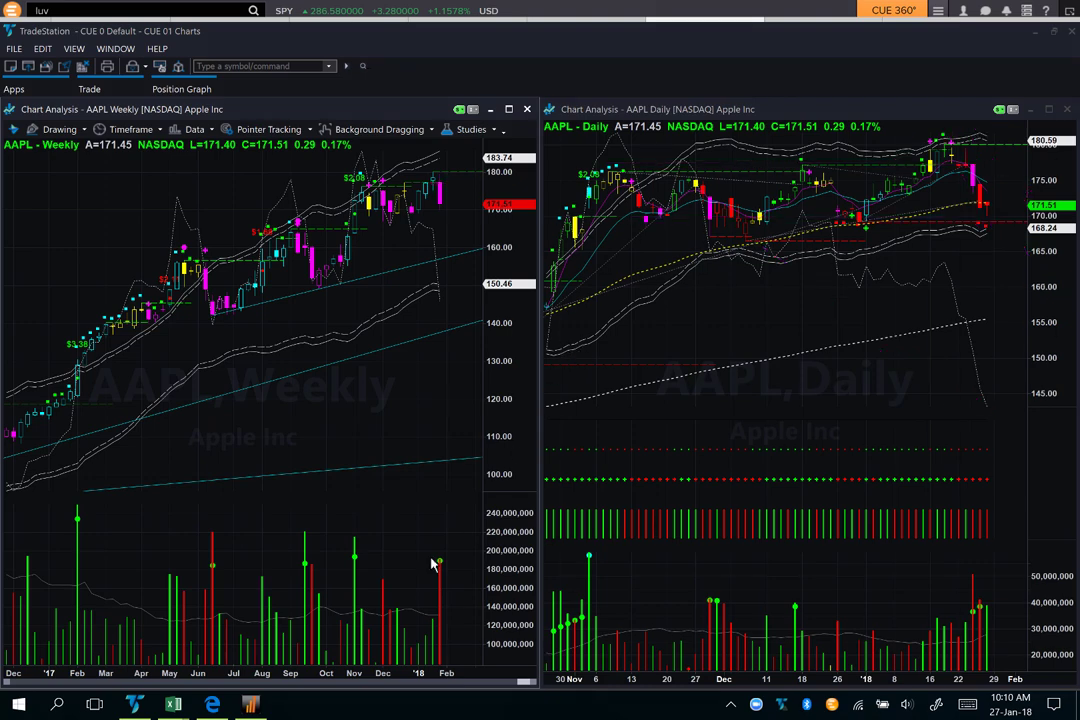
mouse_move(213, 706)
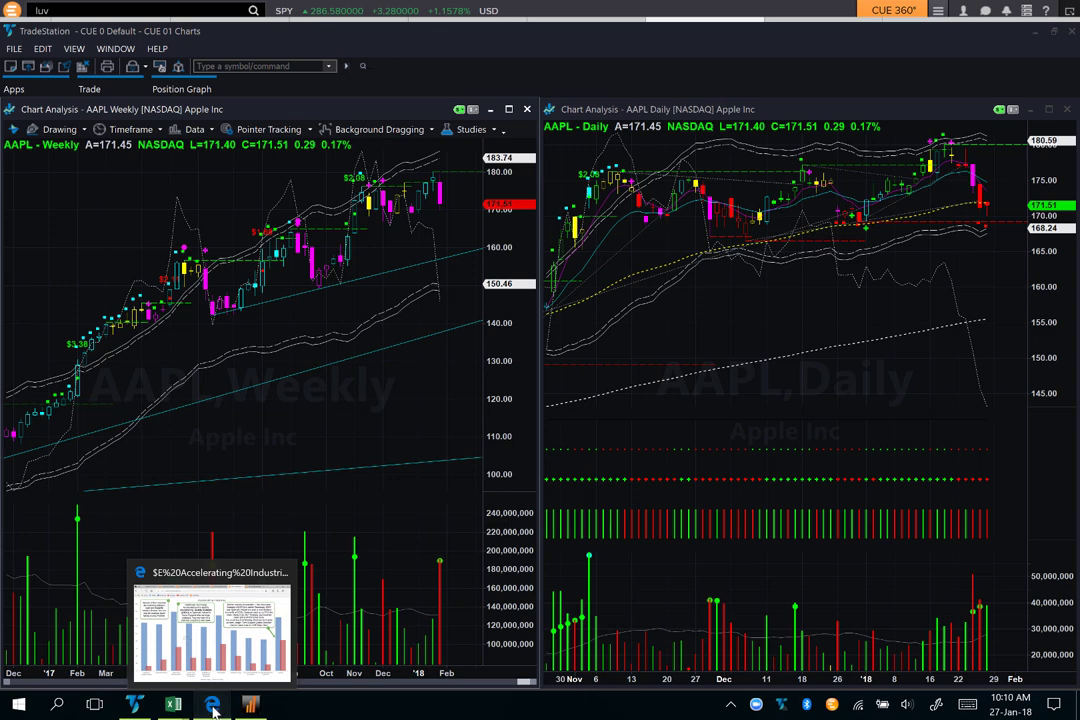
Switch to the browser, open the Superior Profit blog and view the enlarged AAPL analyst summary grid in the sideways market post
click(213, 706)
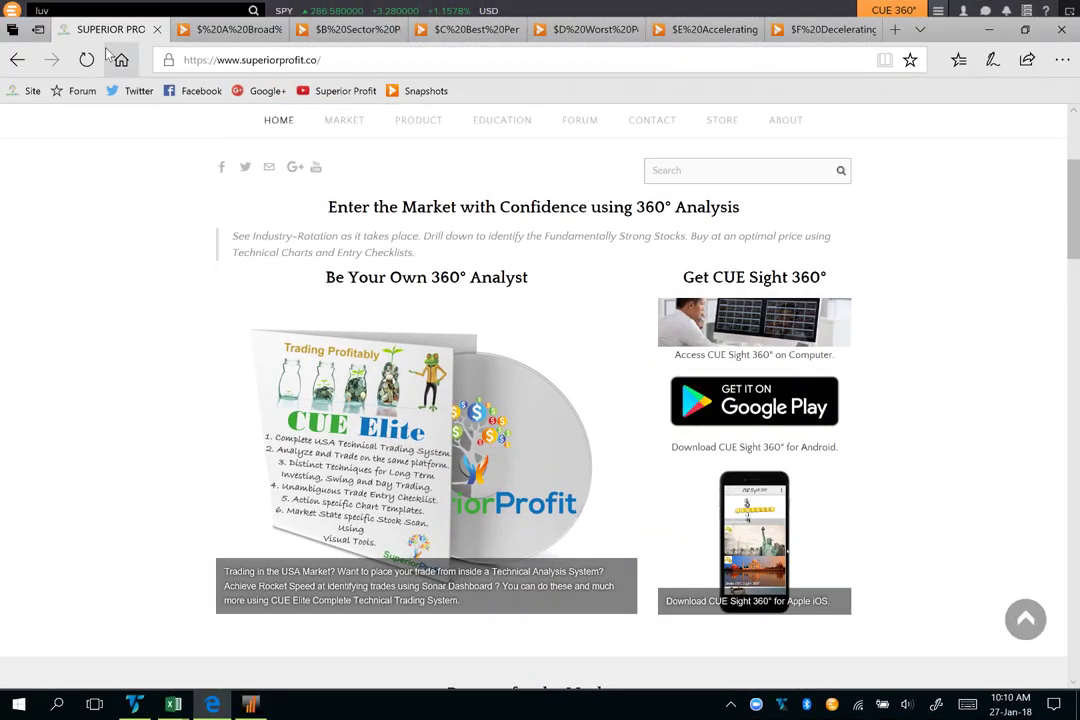
mouse_move(501, 118)
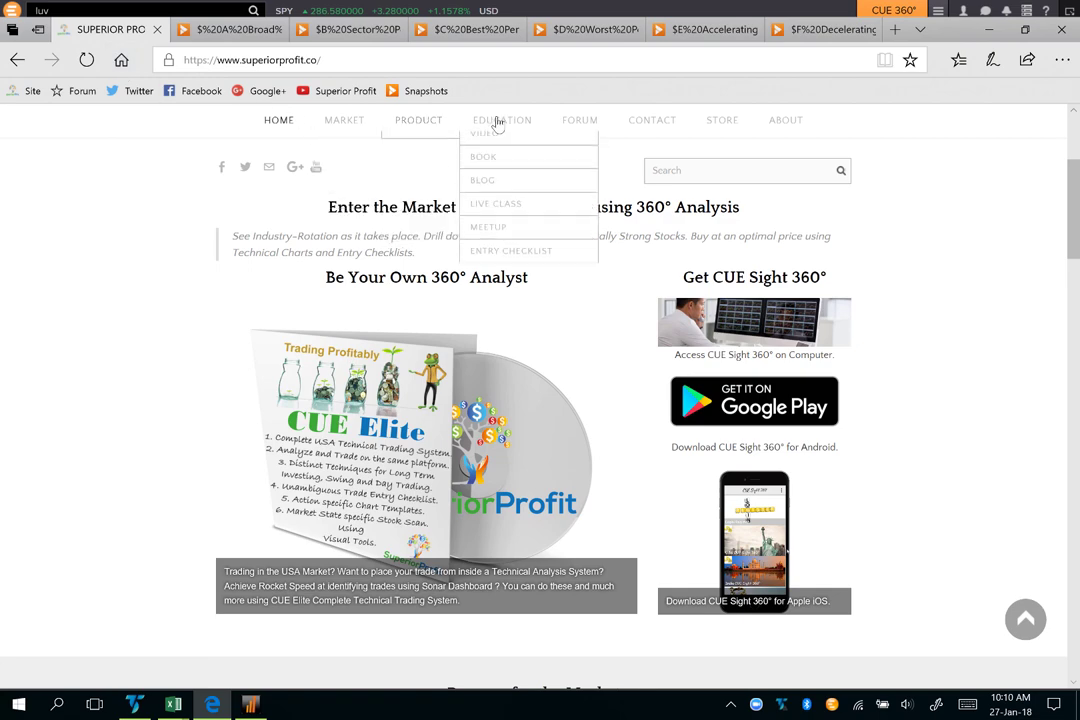
click(497, 194)
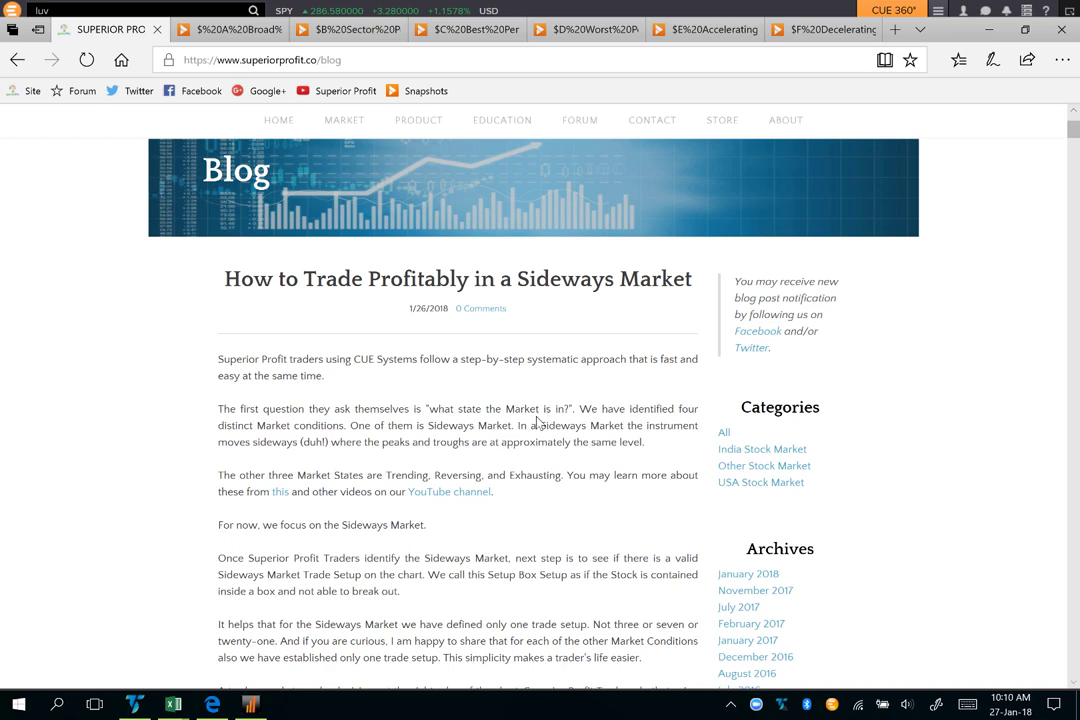
scroll(540, 420, down, 5)
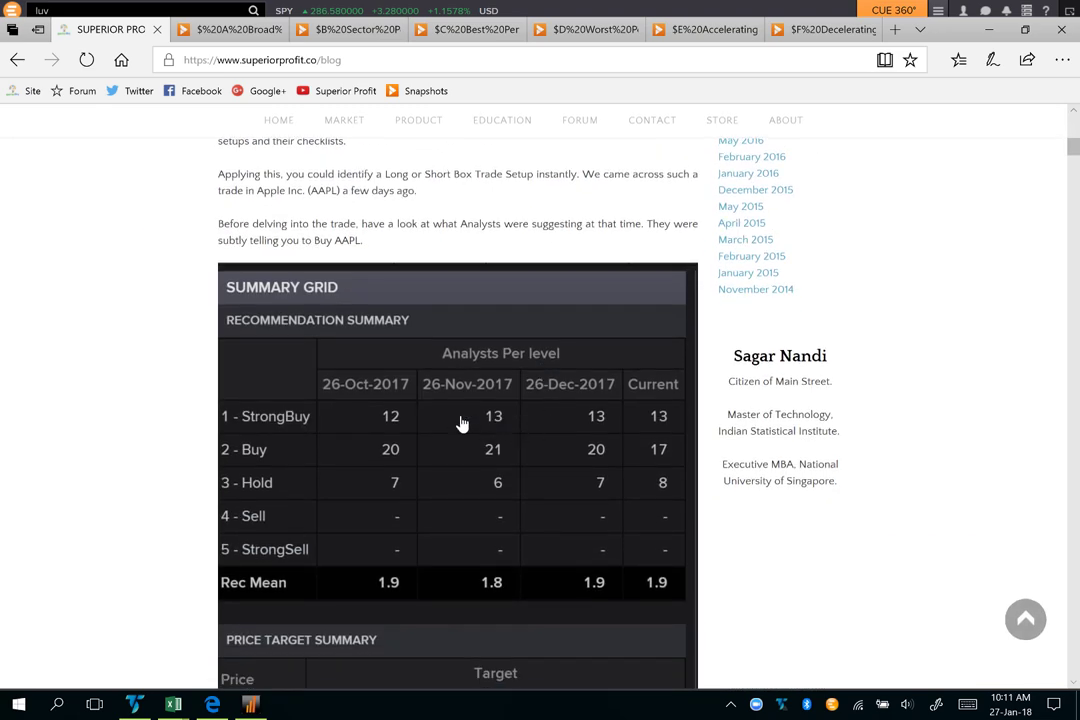
click(504, 434)
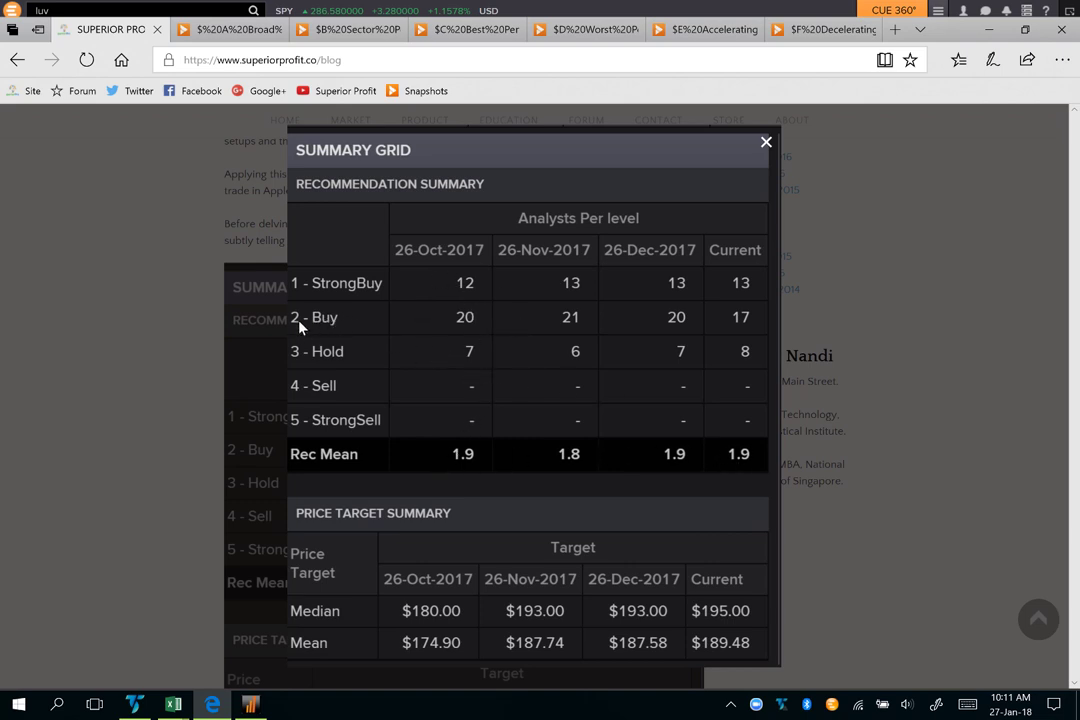
click(767, 143)
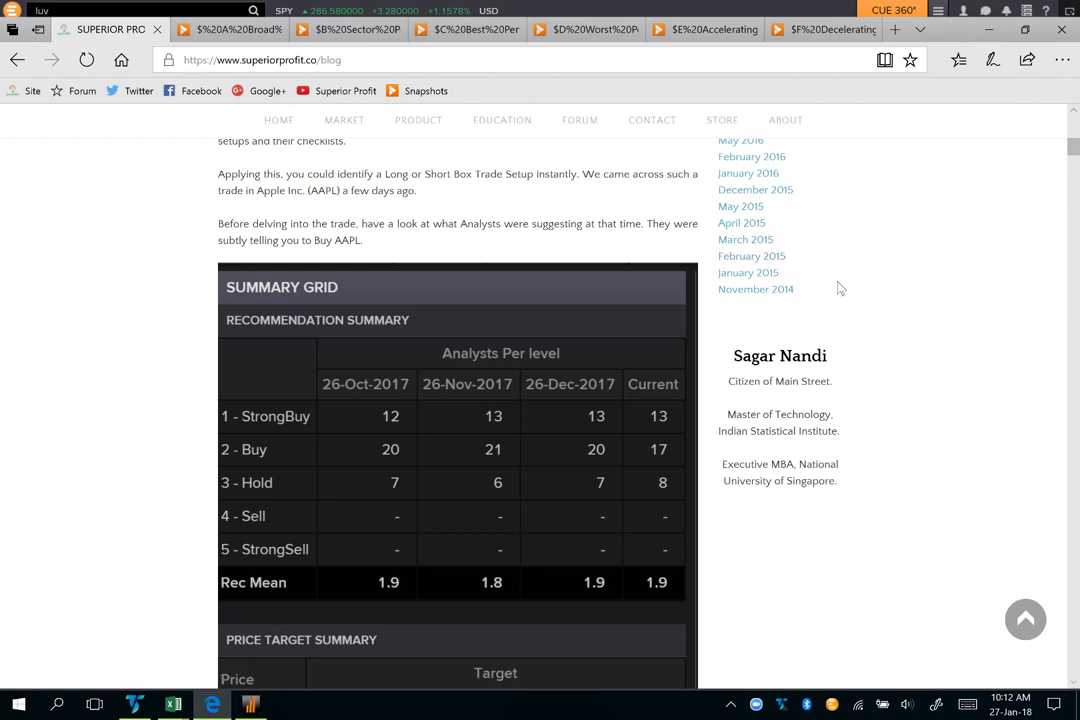
Examine the blog post's enlarged AAPL Box Trade Setup chart and its industry peer comparison table
scroll(826, 356, down, 2)
scroll(830, 355, down, 6)
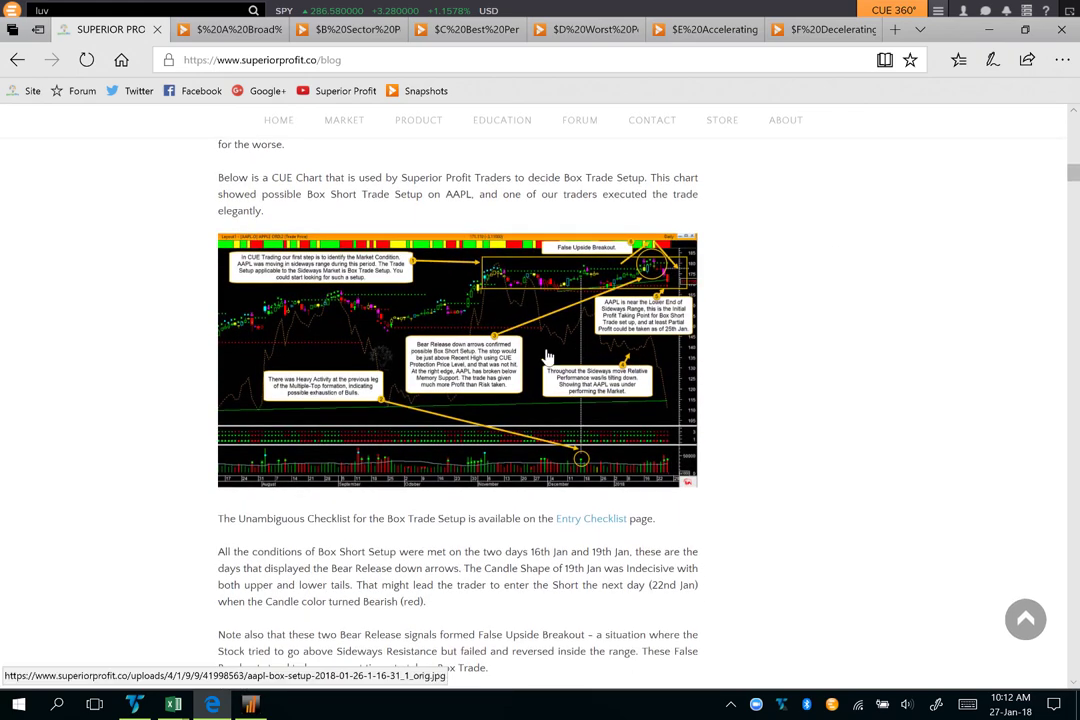
click(547, 357)
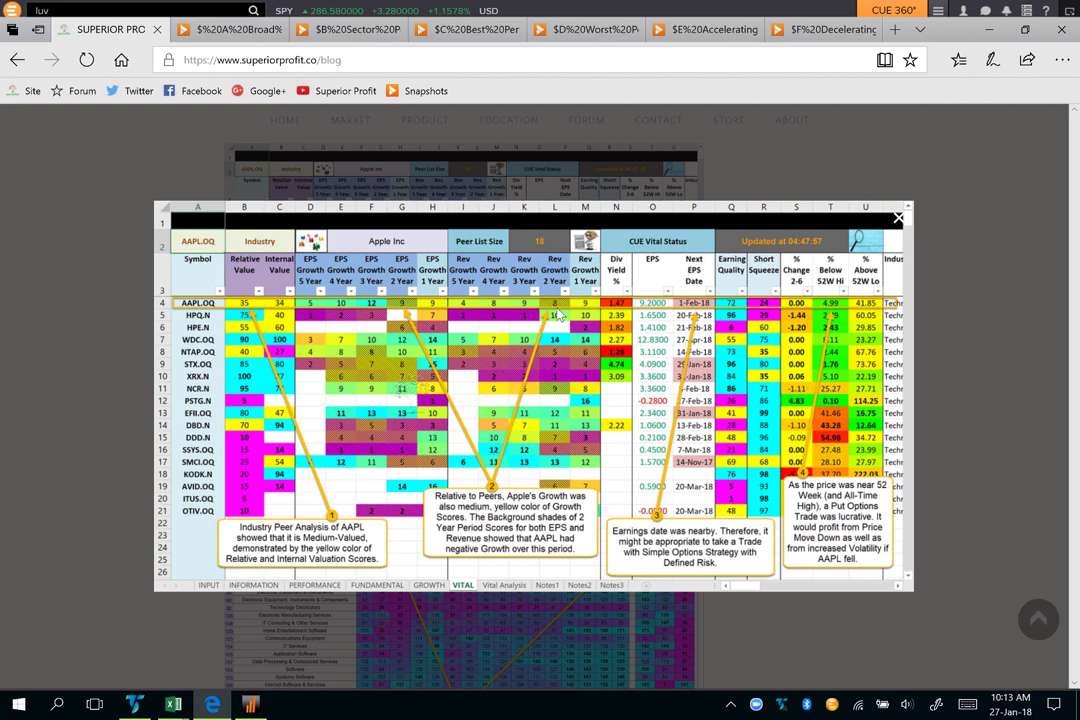
click(898, 220)
Examine the blog post's enlarged Industry Analysis table for Information Technology sector industries
scroll(691, 240, down, 6)
scroll(692, 241, up, 4)
scroll(692, 241, down, 1)
click(490, 313)
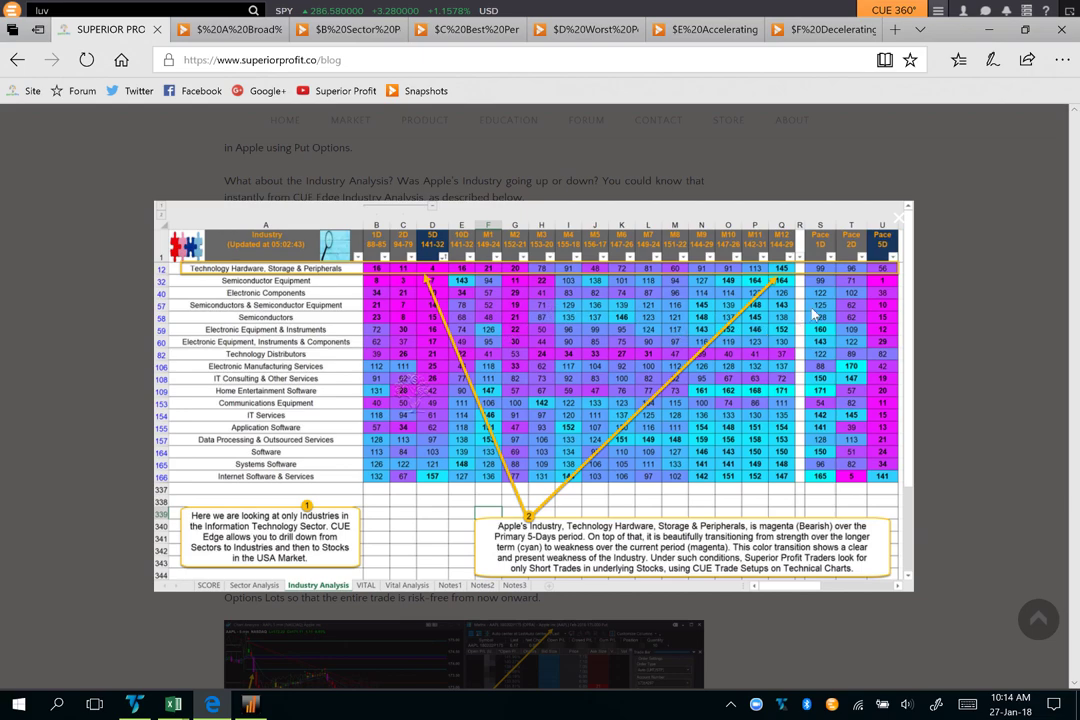
click(946, 279)
Enlarge the post's AAPL put option trade image and draw arrows along the 5-minute chart's upper and lower early range lines
scroll(944, 279, down, 3)
click(605, 390)
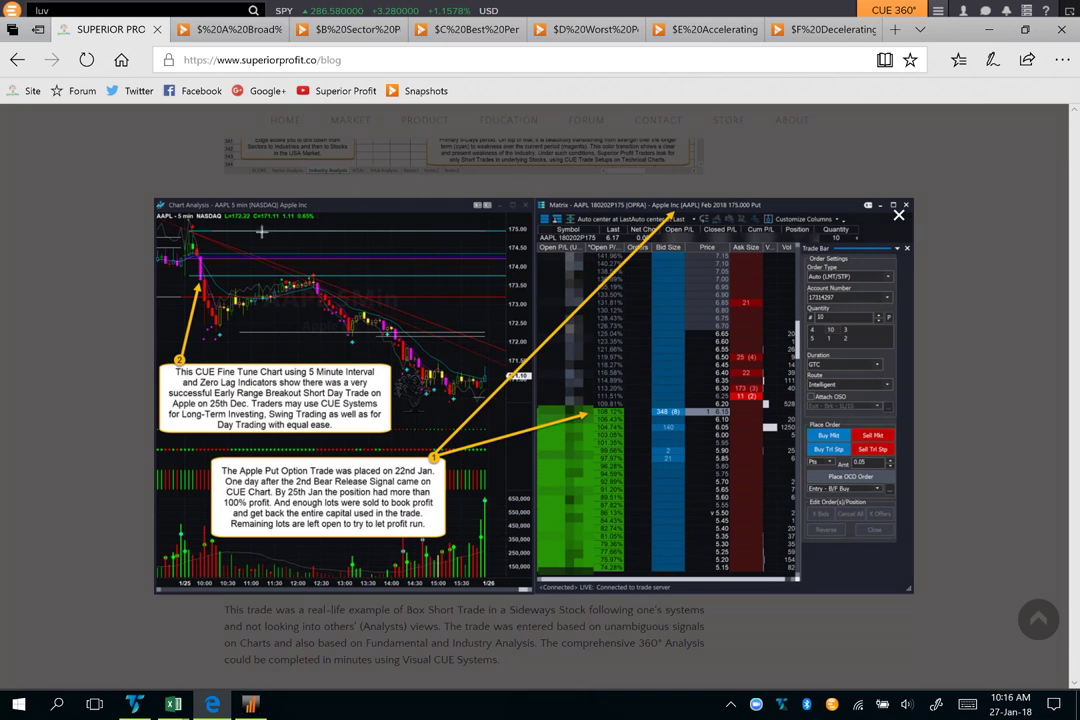
mouse_move(312, 263)
mouse_down()
mouse_move(313, 274)
mouse_move(410, 274)
mouse_up()
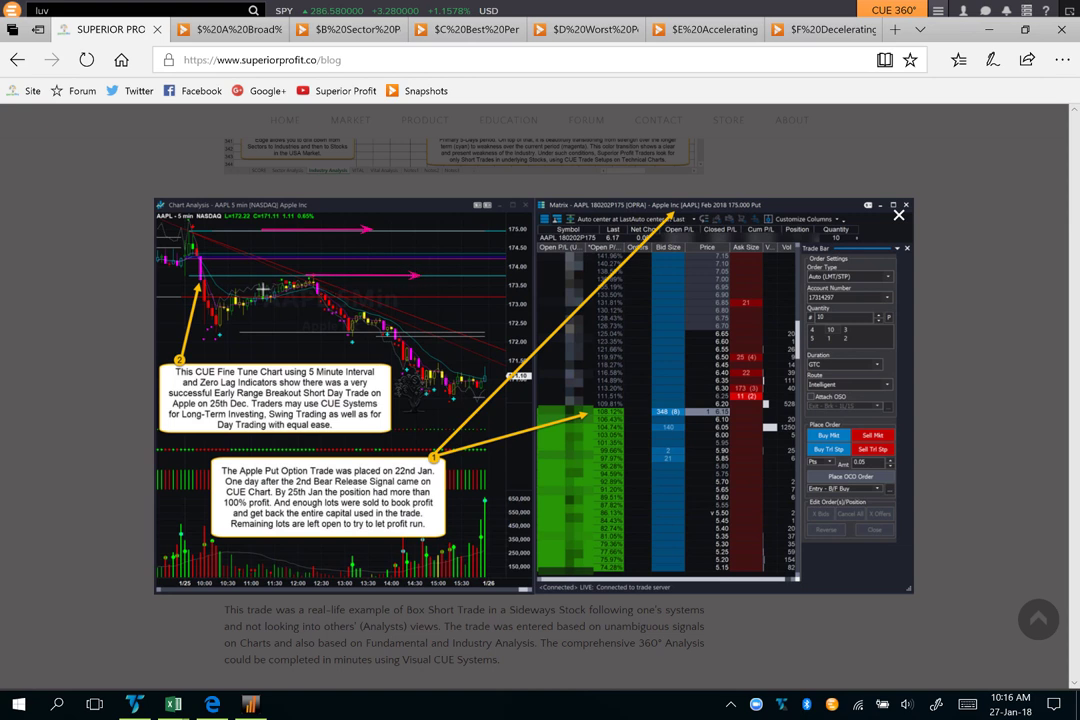
mouse_move(160, 304)
mouse_down()
mouse_move(200, 283)
mouse_move(270, 279)
mouse_up()
drag(197, 229, 261, 229)
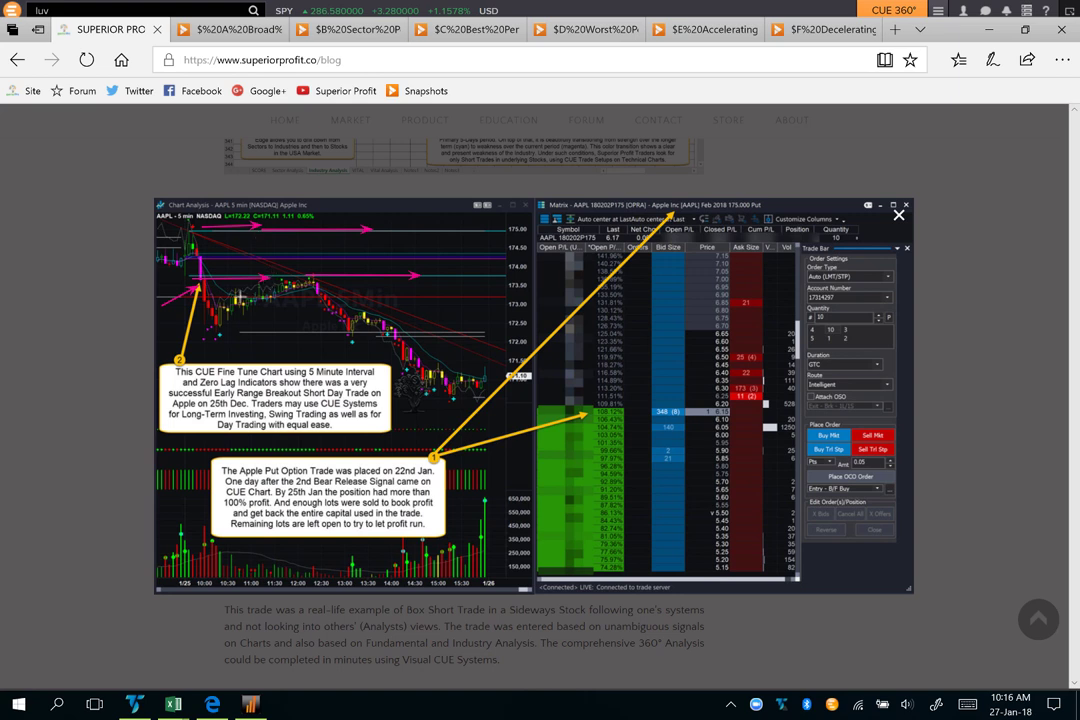
Draw arrows along the 5-minute chart's lower support line, at its breakdown and at the latest price, and clear all annotations
drag(272, 340, 402, 331)
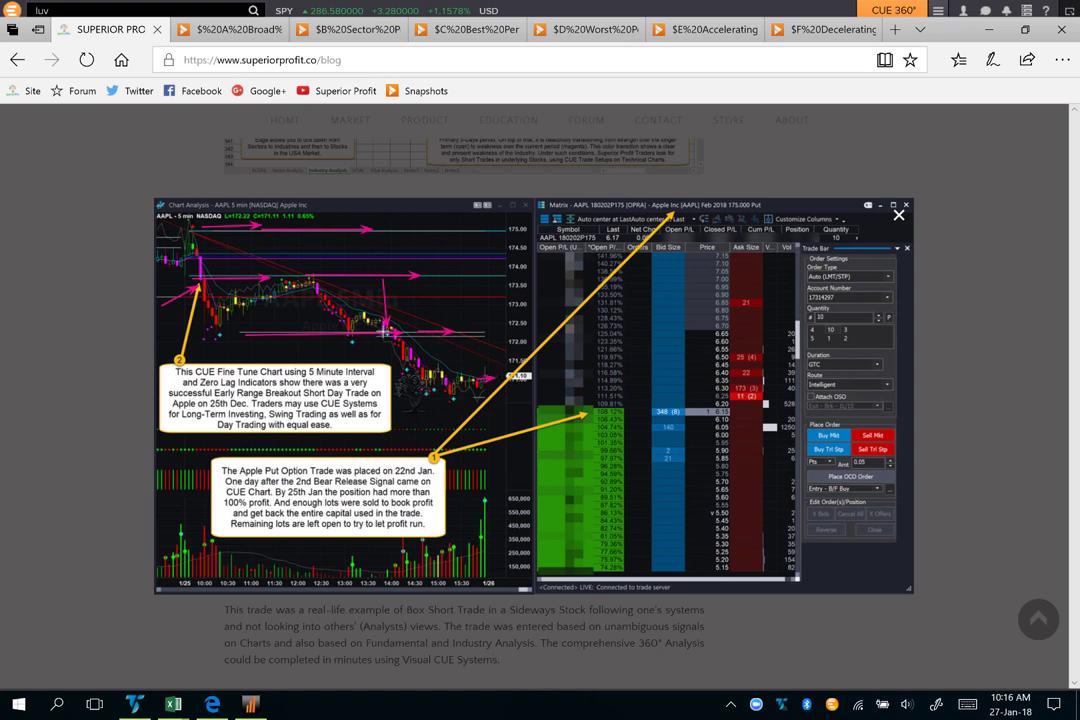
mouse_move(384, 294)
mouse_down()
mouse_move(386, 331)
mouse_move(379, 245)
mouse_move(378, 272)
mouse_up()
drag(436, 341, 487, 371)
key(e)
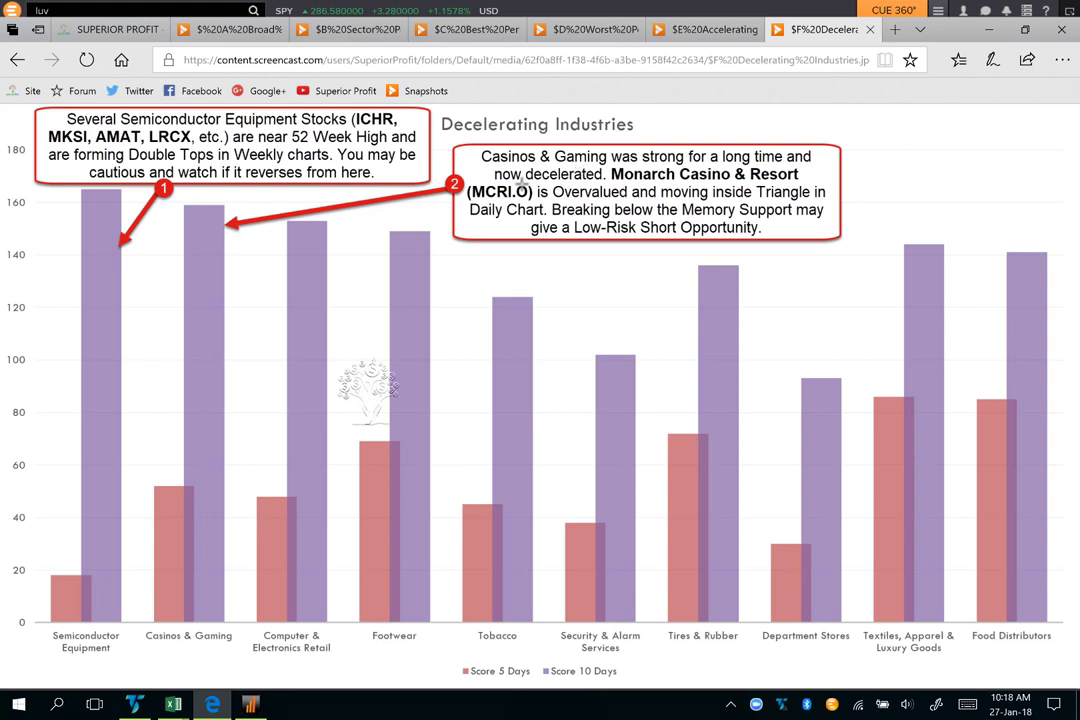
On the Decelerating Industries chart, underline with arrows the Casinos & Gaming note from "decelerated" to "Low-Risk Short Opportunity"
drag(515, 180, 580, 181)
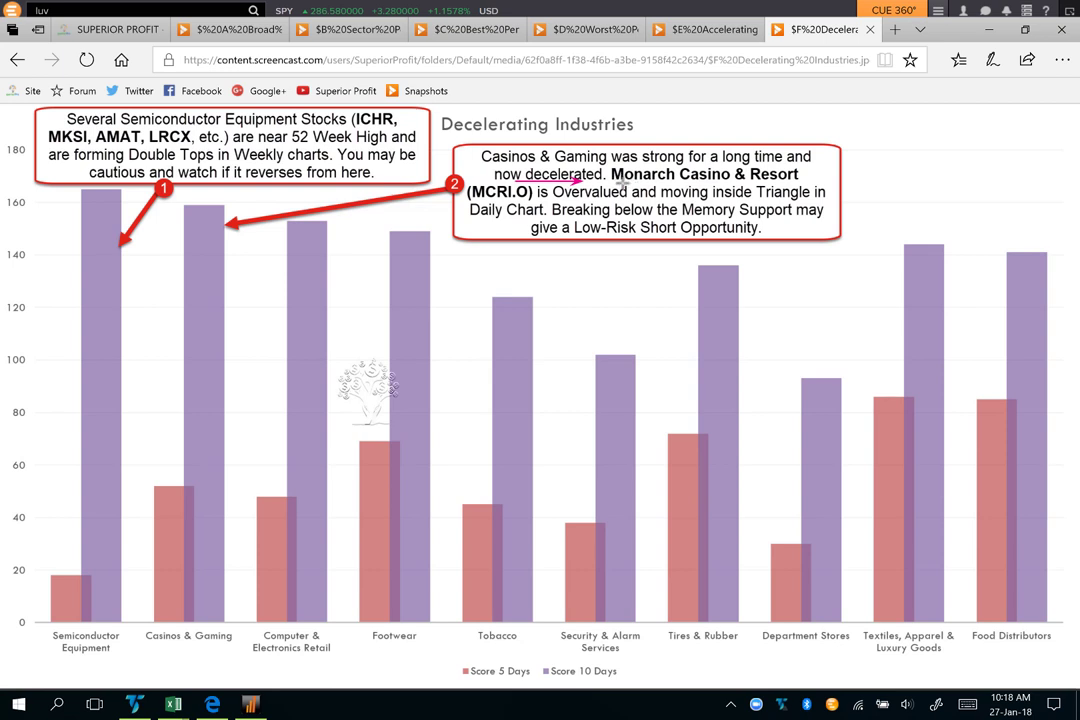
drag(630, 185, 803, 178)
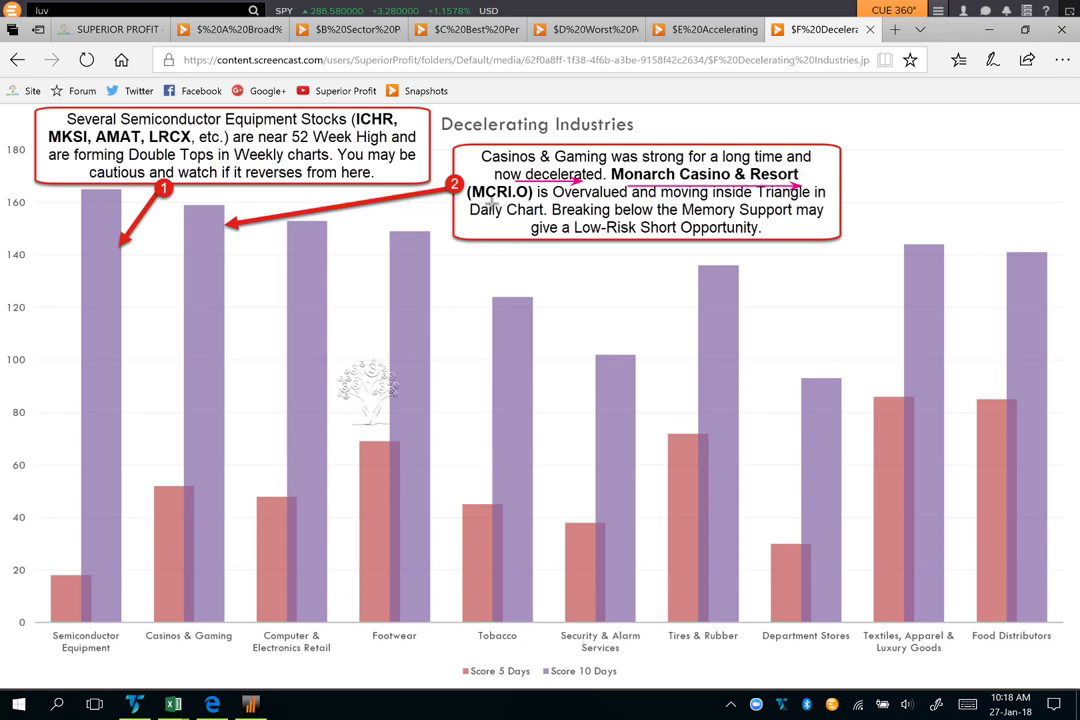
drag(468, 199, 822, 200)
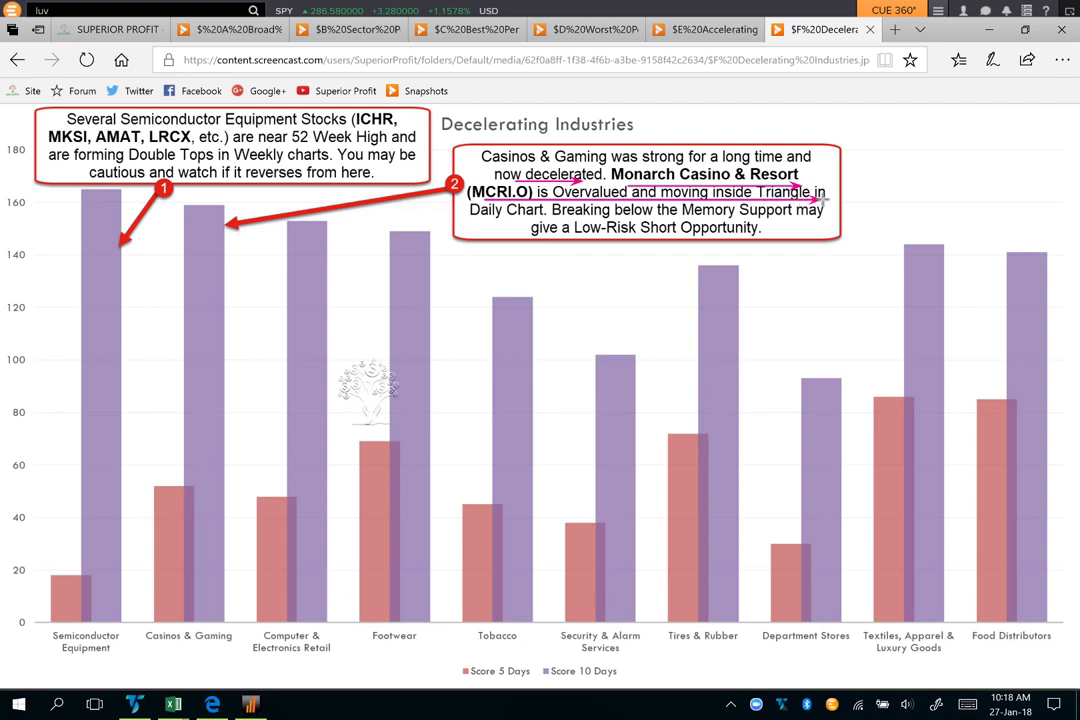
drag(480, 223, 545, 222)
drag(624, 218, 795, 218)
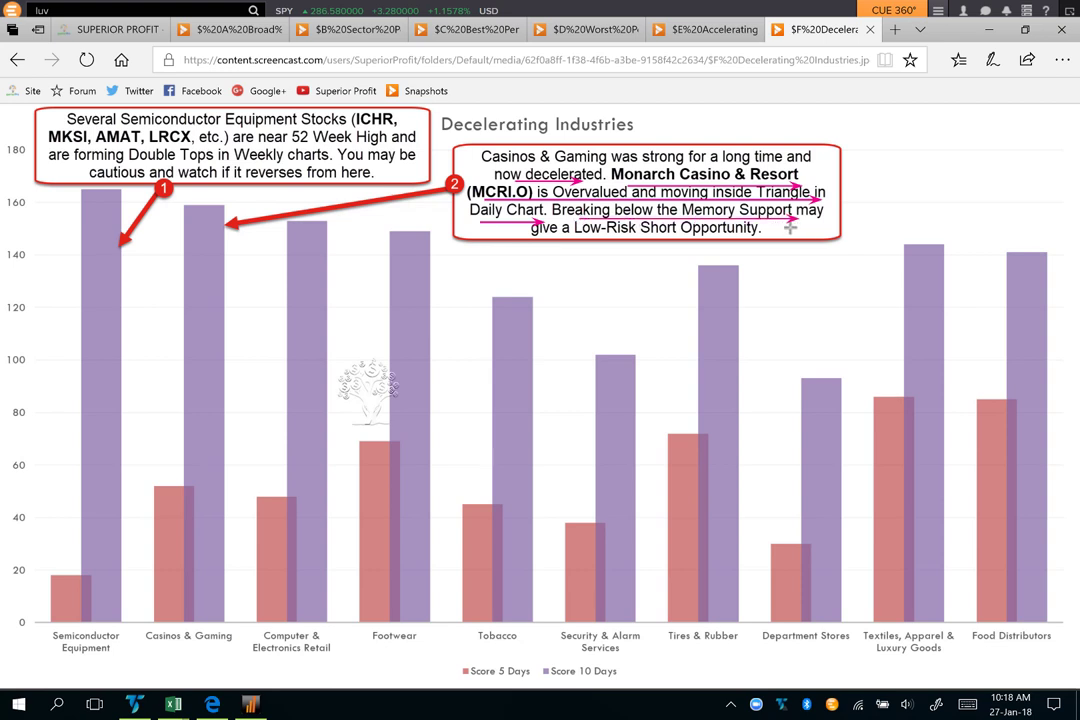
drag(570, 238, 716, 236)
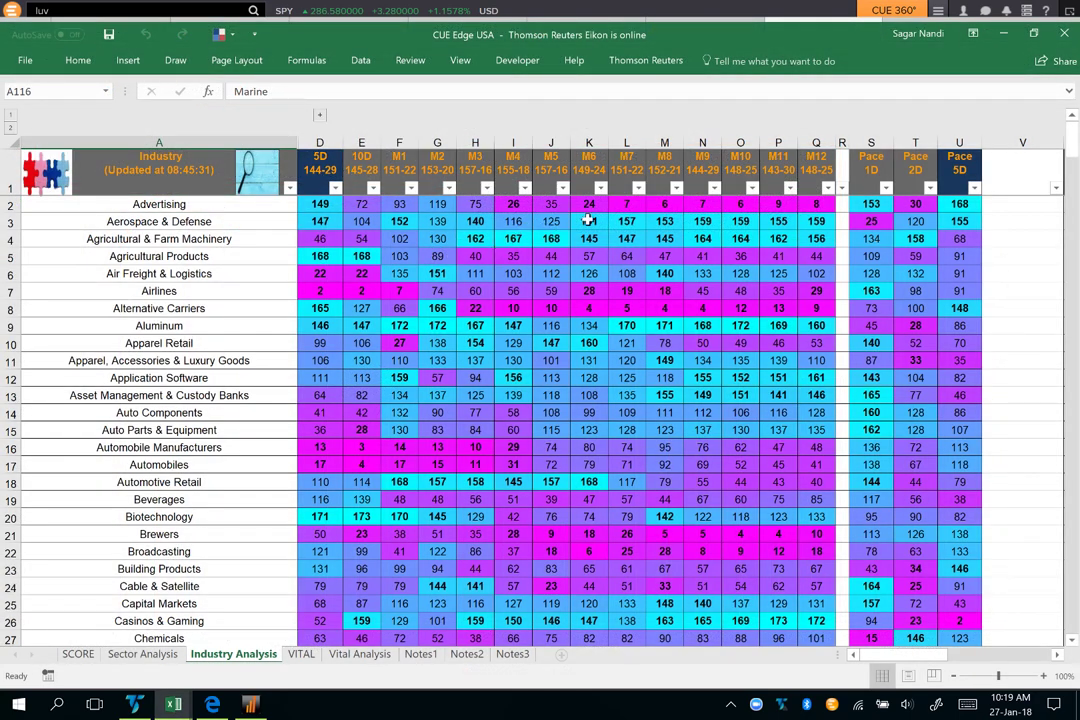
In the CUE Edge USA workbook, sort the Industry Analysis sheet by Pace 5D smallest to largest and select the first ten pace values
click(973, 189)
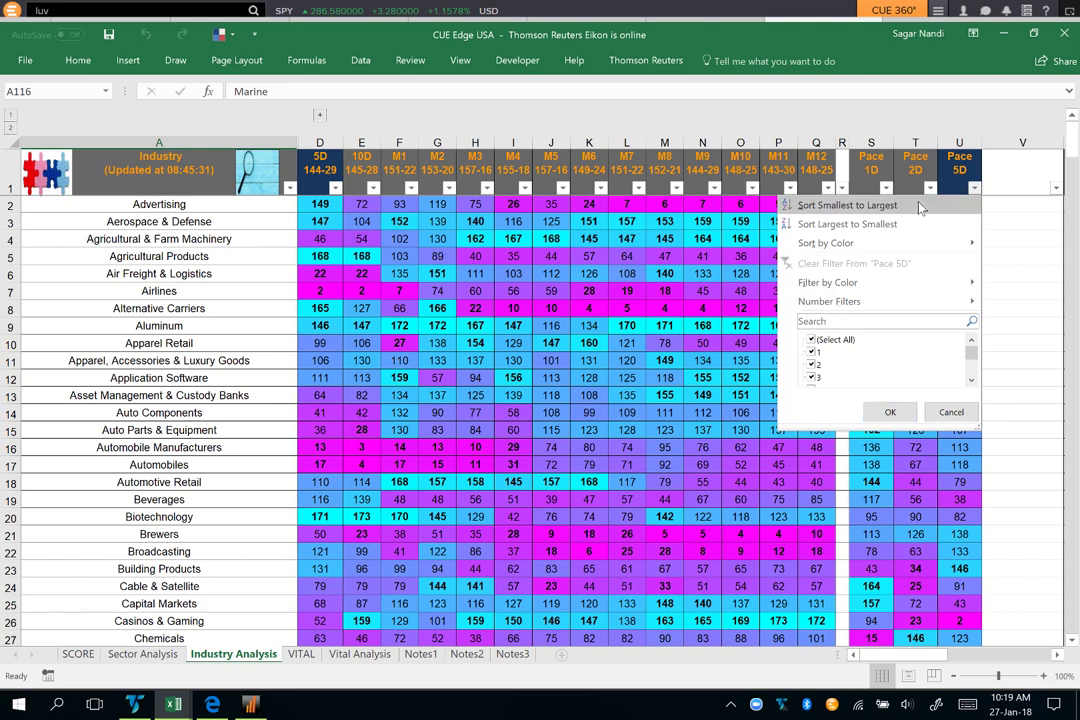
click(850, 205)
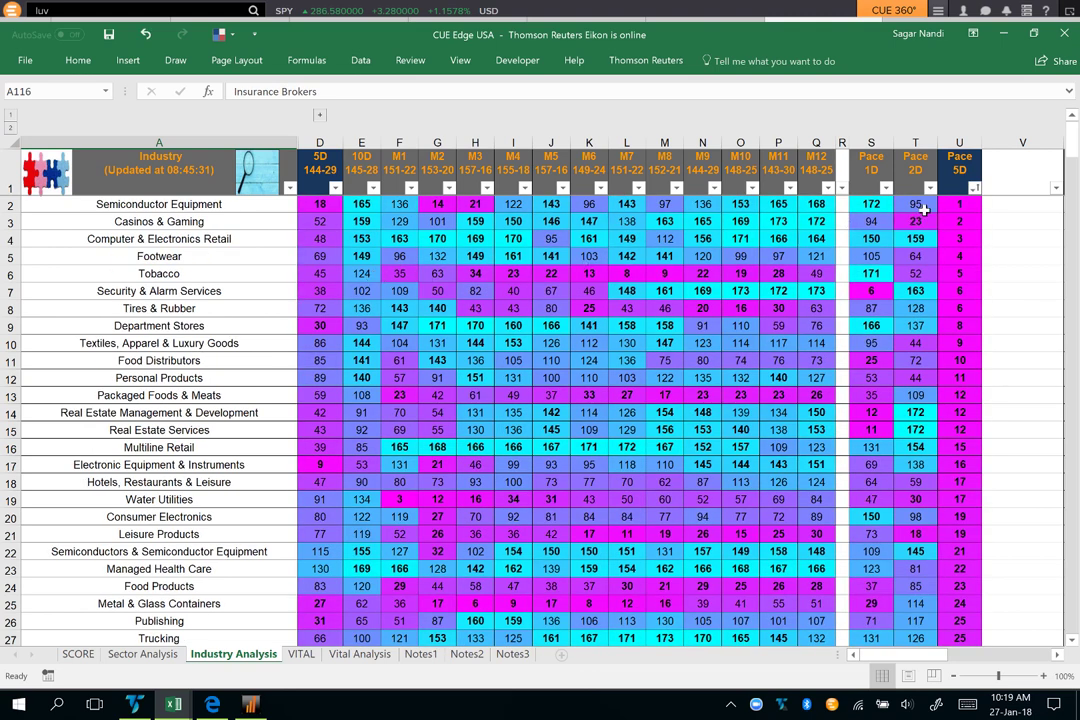
drag(959, 204, 958, 358)
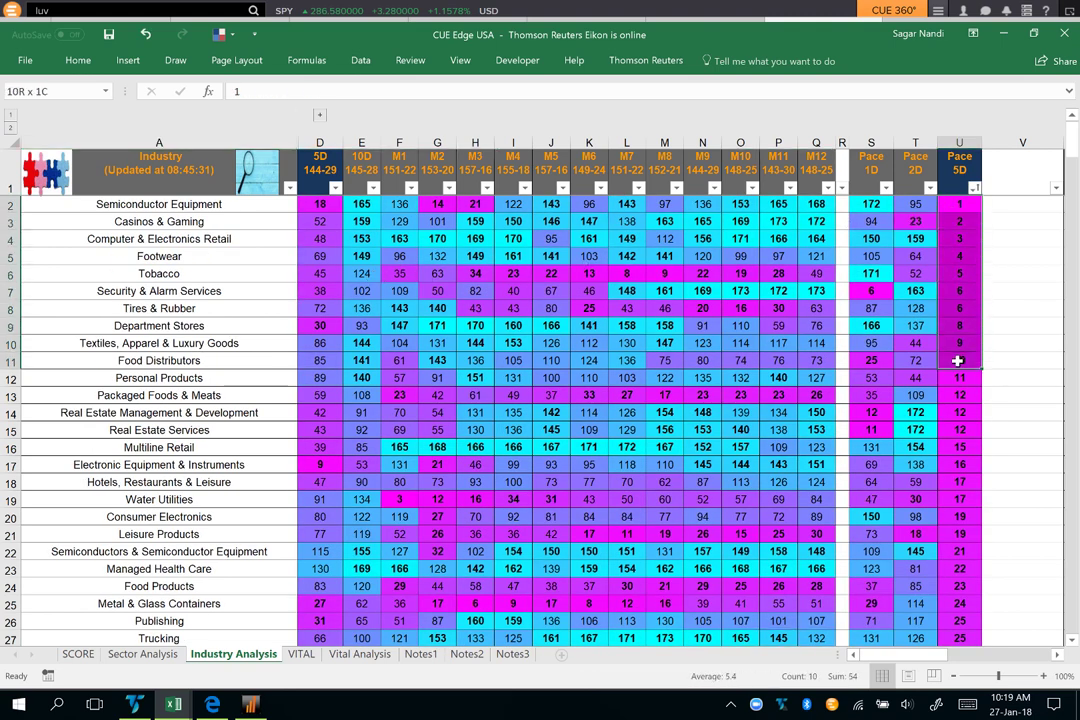
Trace the Semiconductor Equipment row's scores from M12 back to 5D
click(160, 205)
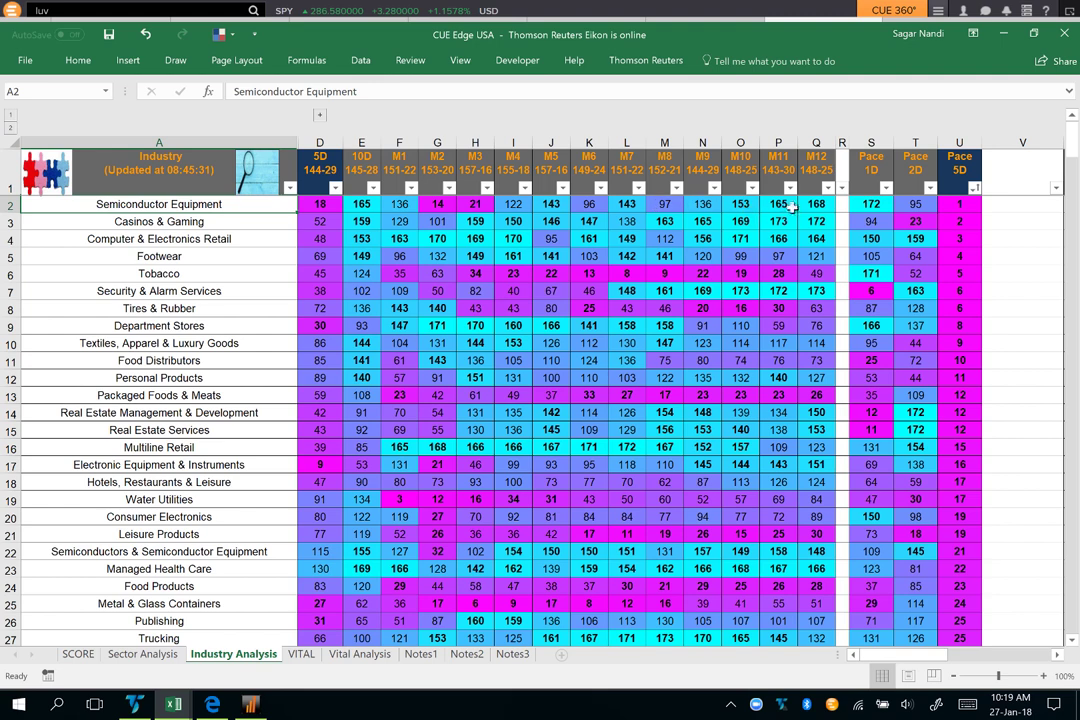
drag(816, 204, 550, 204)
drag(479, 204, 350, 203)
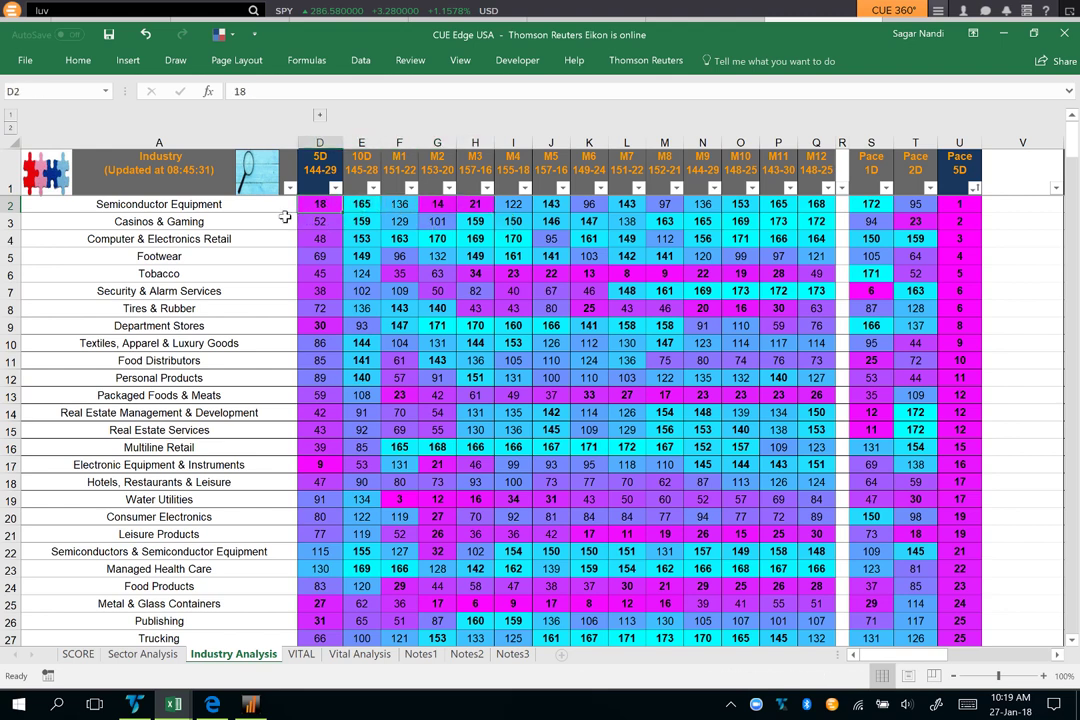
drag(556, 204, 362, 206)
click(329, 205)
Compare the Casinos & Gaming row's monthly, 5D and Pace 5D scores with the Semiconductor Equipment row
click(226, 224)
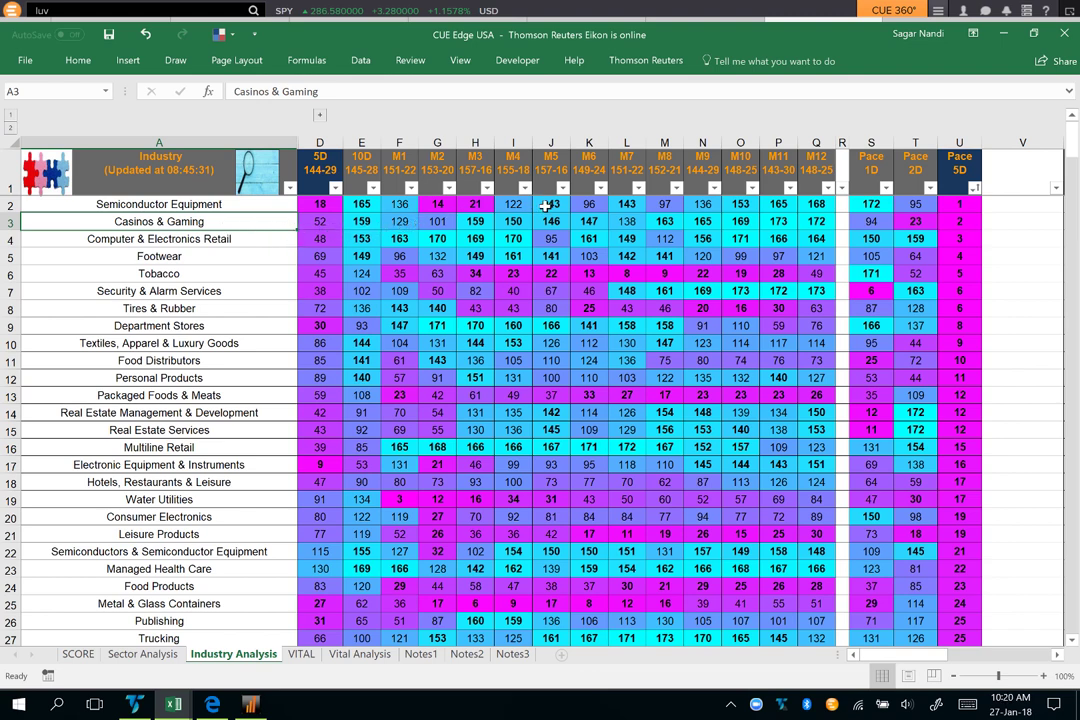
drag(553, 204, 316, 205)
drag(785, 224, 331, 226)
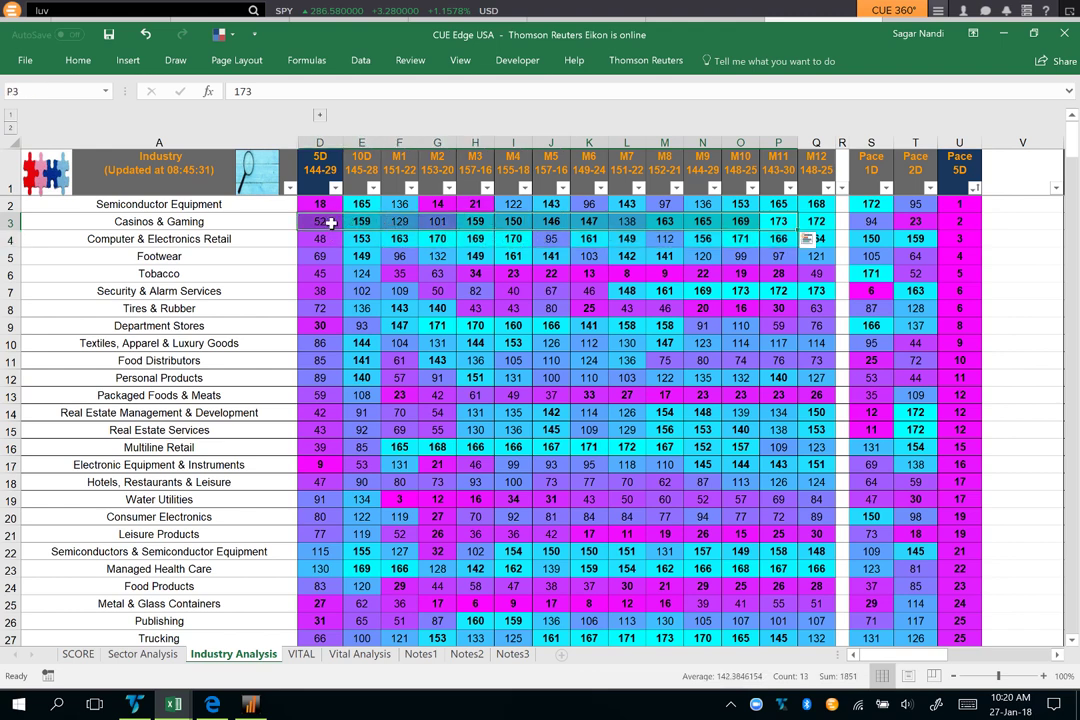
click(330, 222)
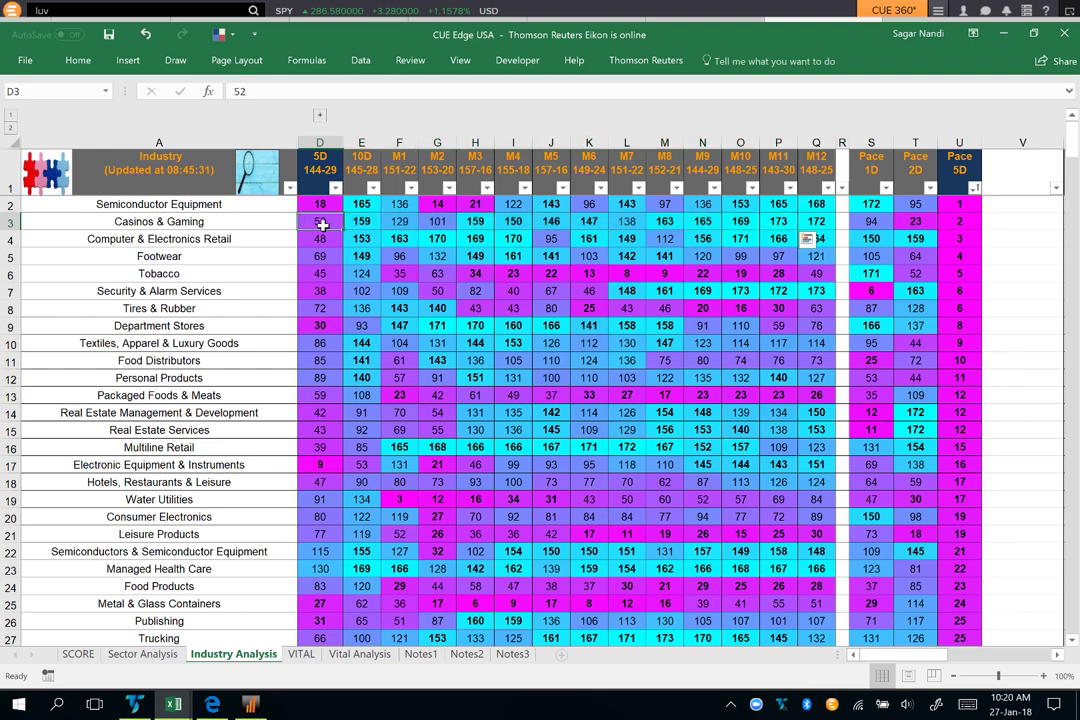
click(964, 221)
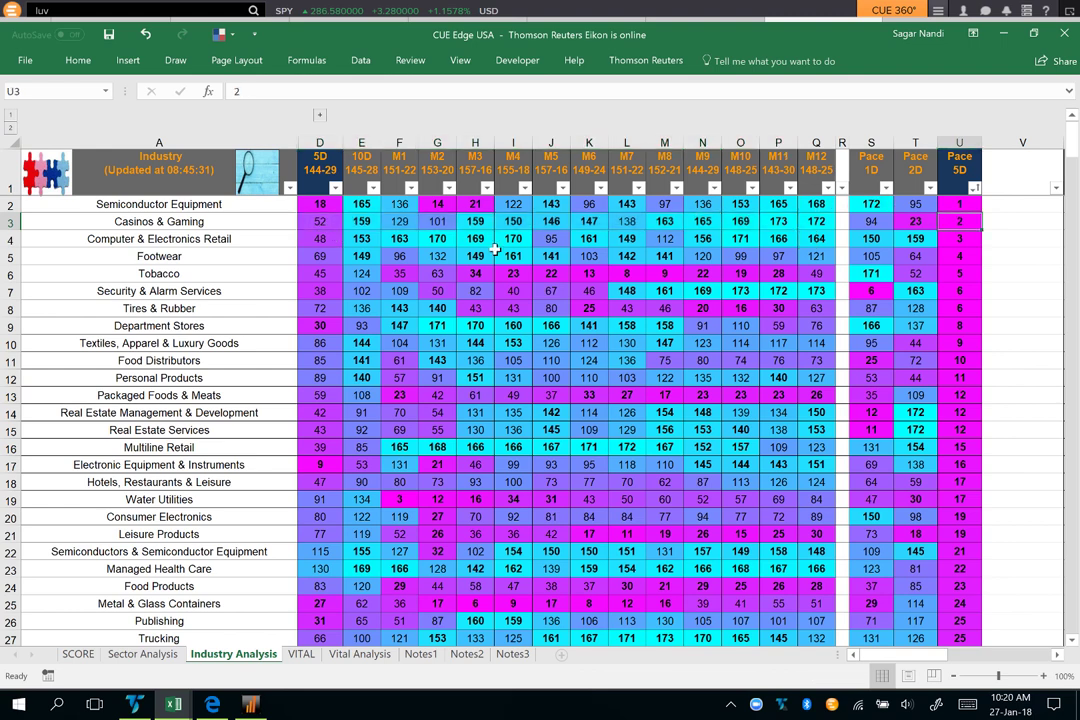
click(321, 222)
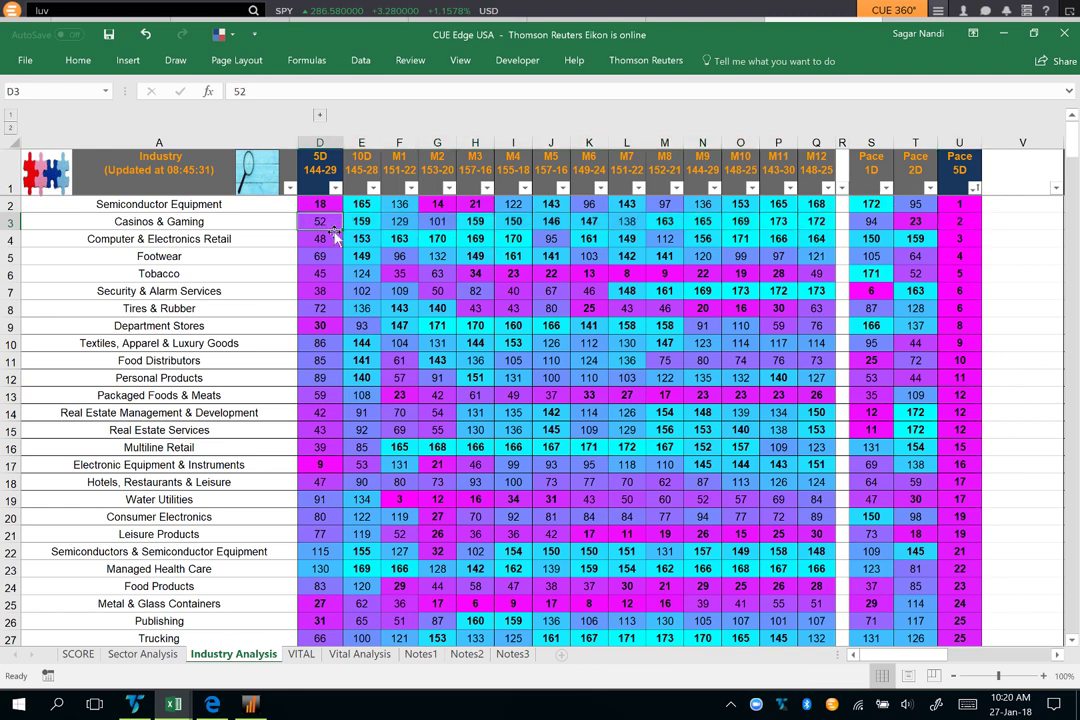
Load the Semiconductor Equipment stocks in VITAL and sort them in Vital Analysis by % Below 52W High, smallest to largest
click(213, 205)
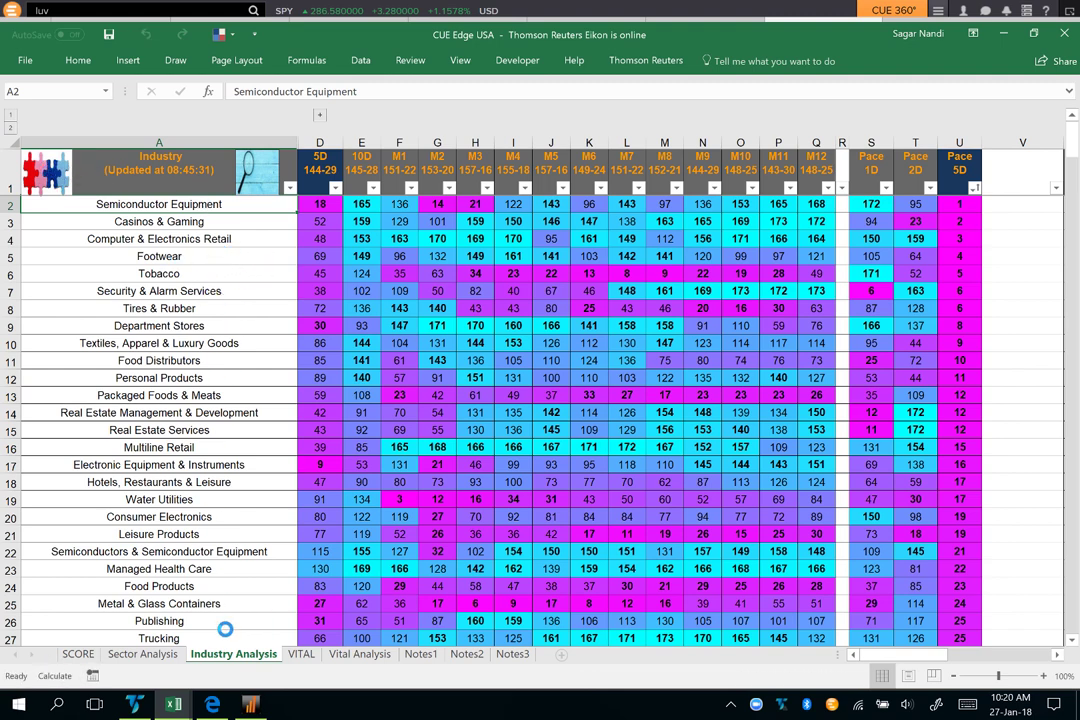
click(301, 654)
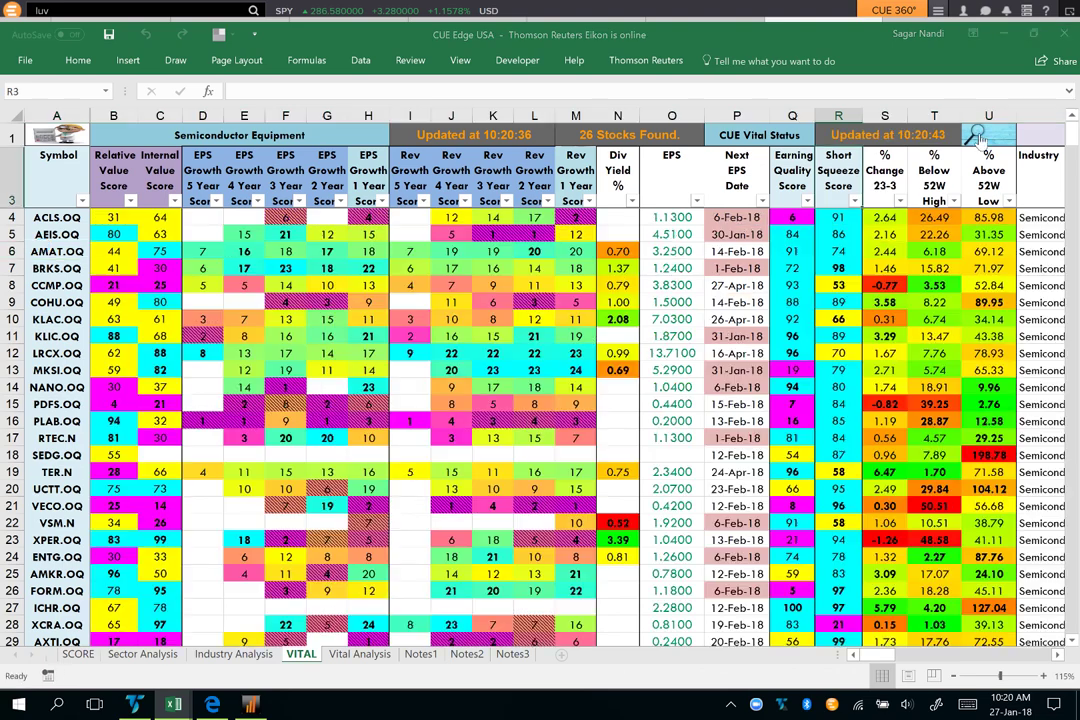
click(359, 654)
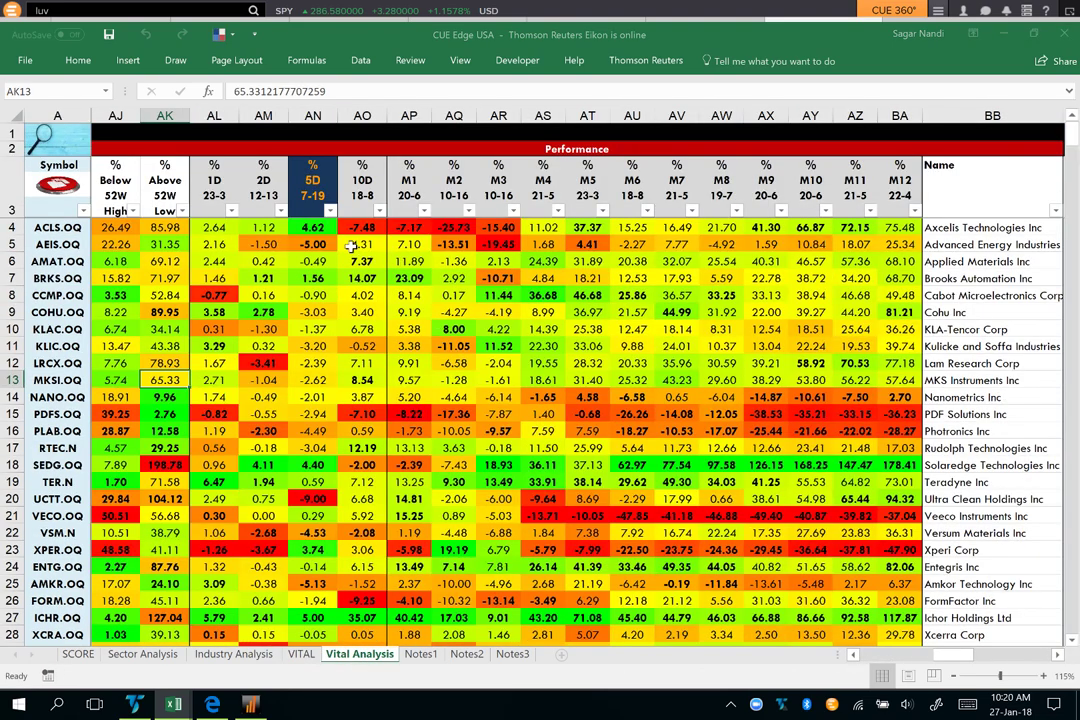
click(51, 245)
key(Right)
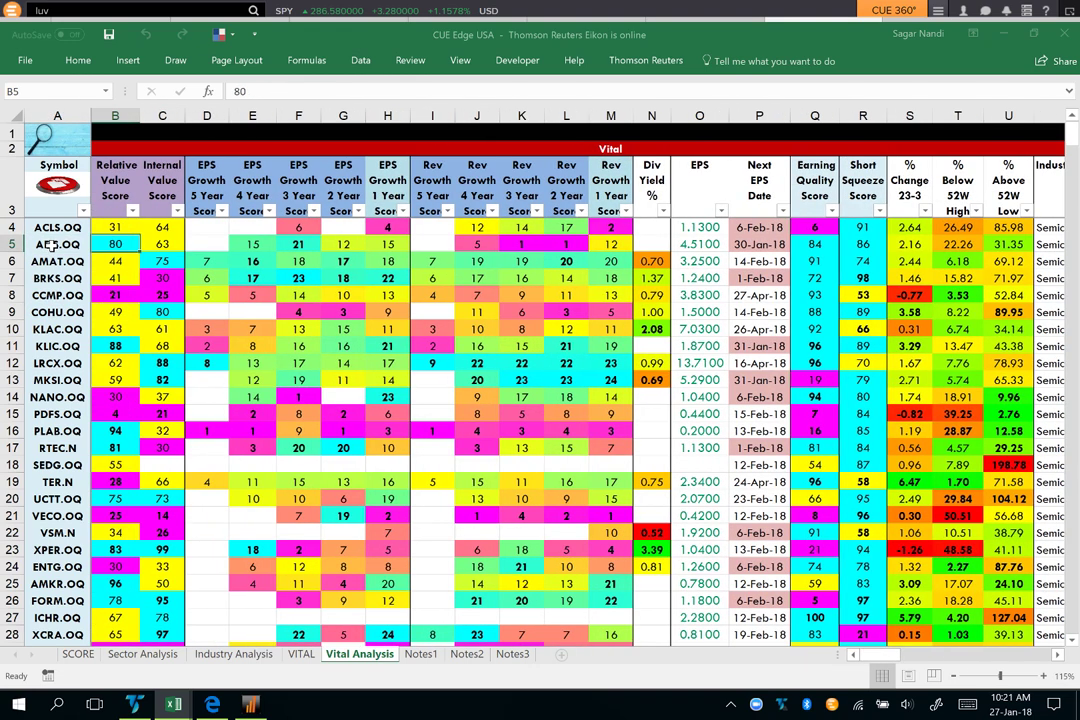
click(975, 210)
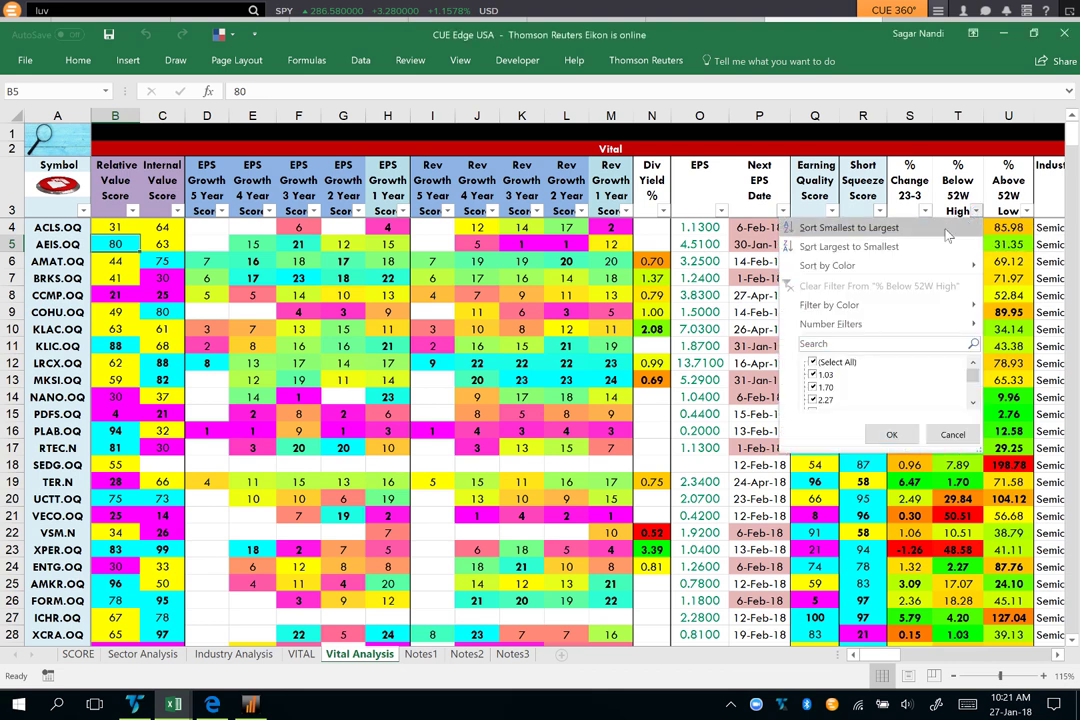
click(946, 230)
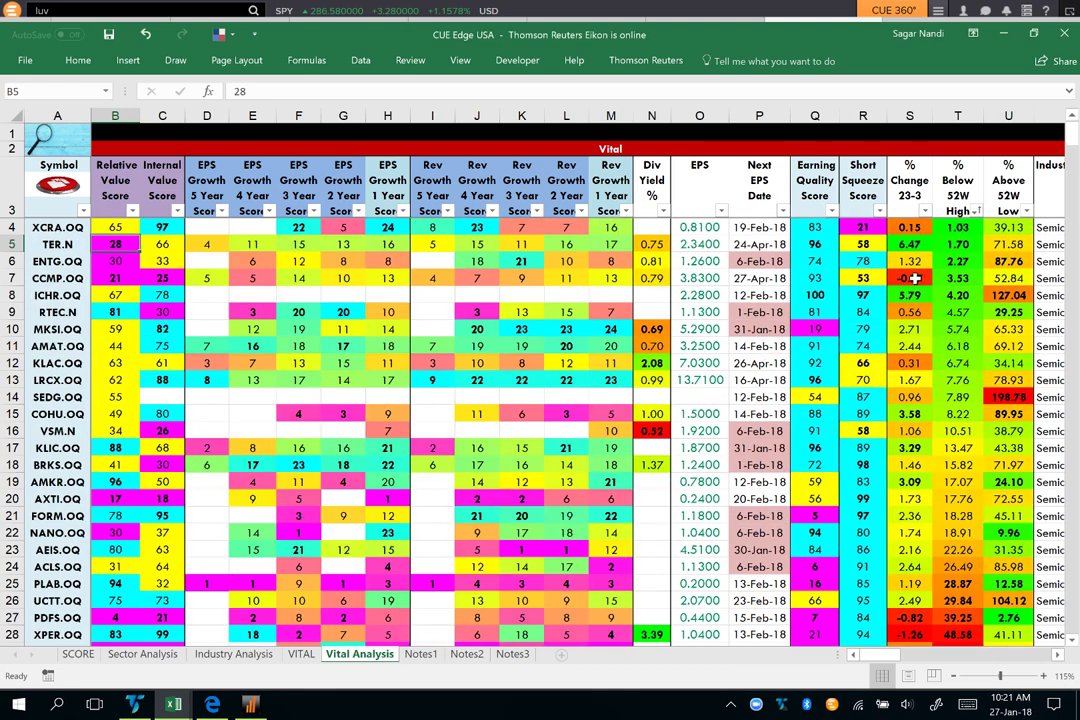
Select the ten Semiconductor Equipment symbols closest to their 52-week highs in Vital Analysis, and go through stock charts such as ICHR in TradeStation
click(50, 228)
drag(47, 250, 47, 381)
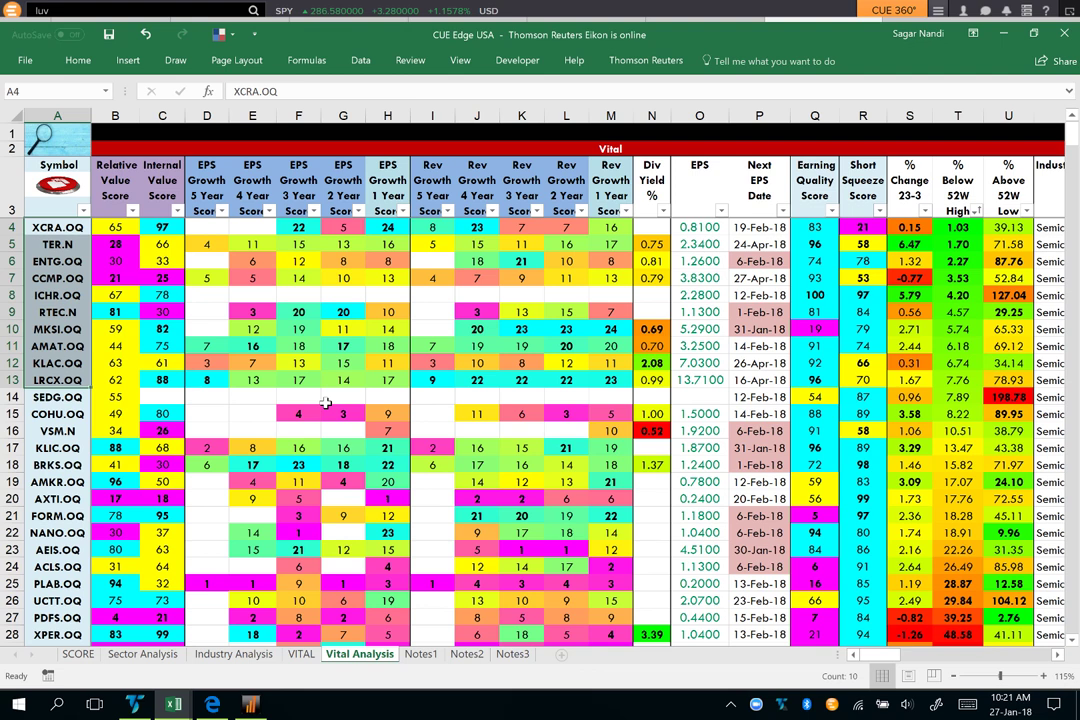
click(346, 248)
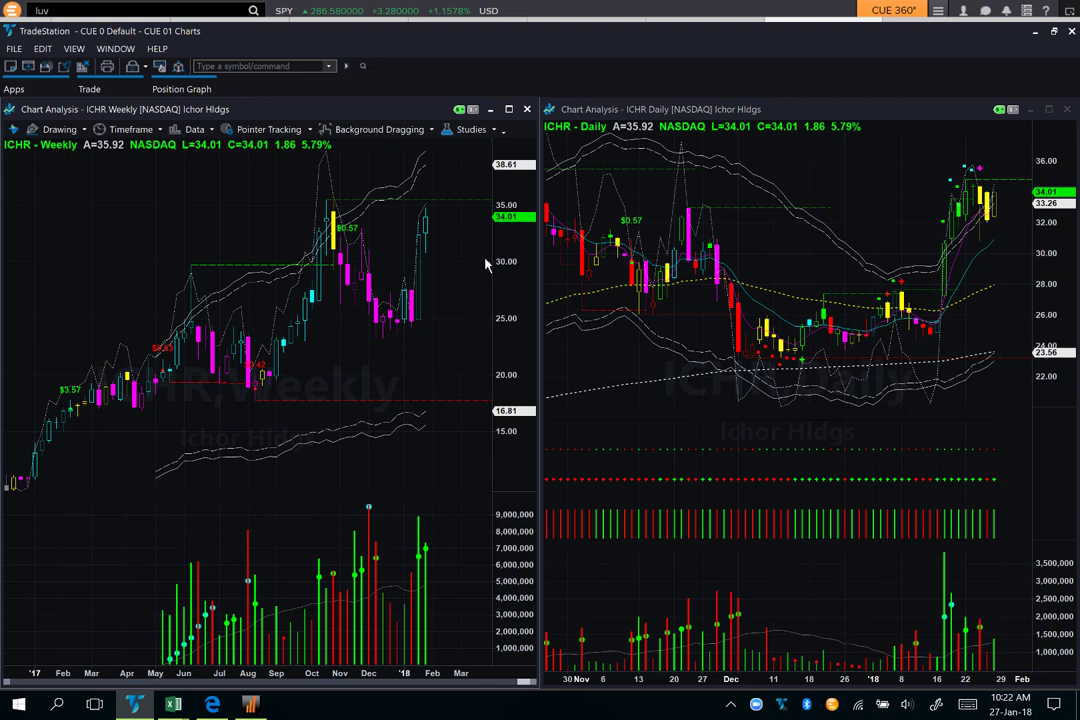
key(Down)
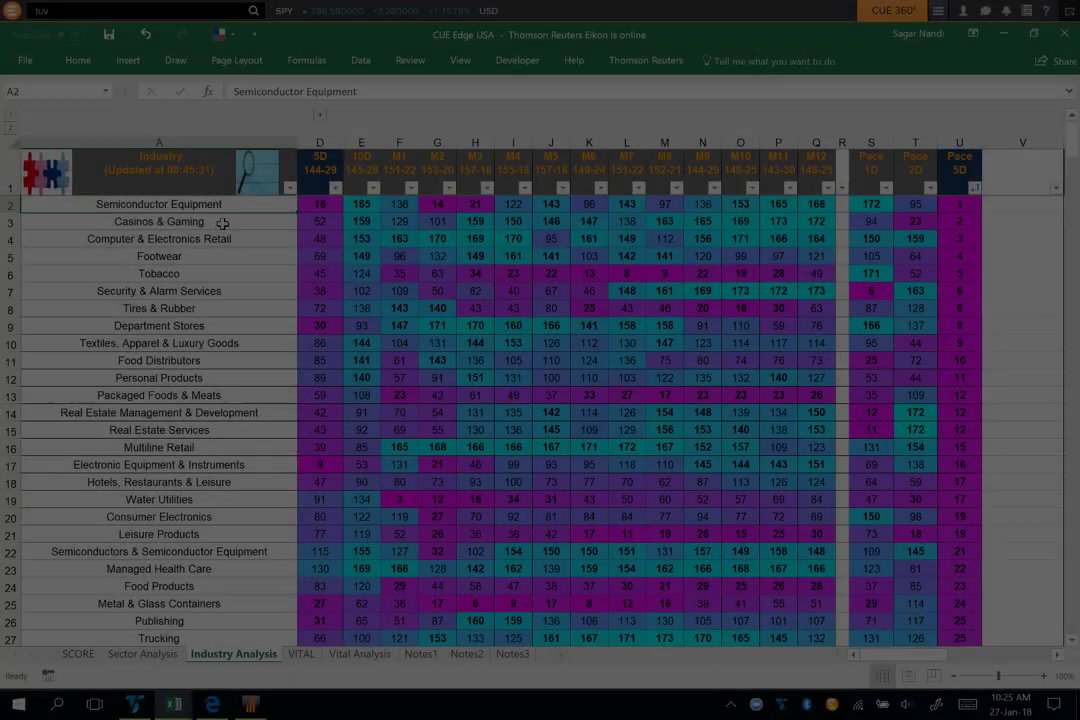
Back in the CUE Edge USA workbook's Industry Analysis sheet, check the Casinos & Gaming row's 5D and Pace 5D scores
click(222, 224)
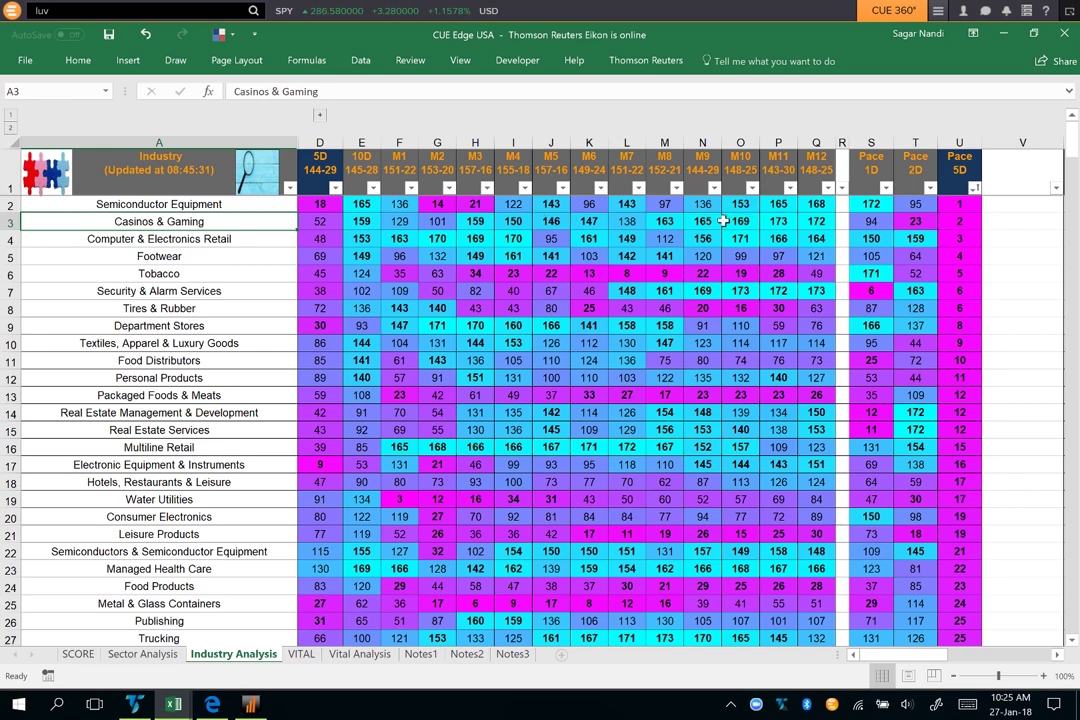
click(320, 224)
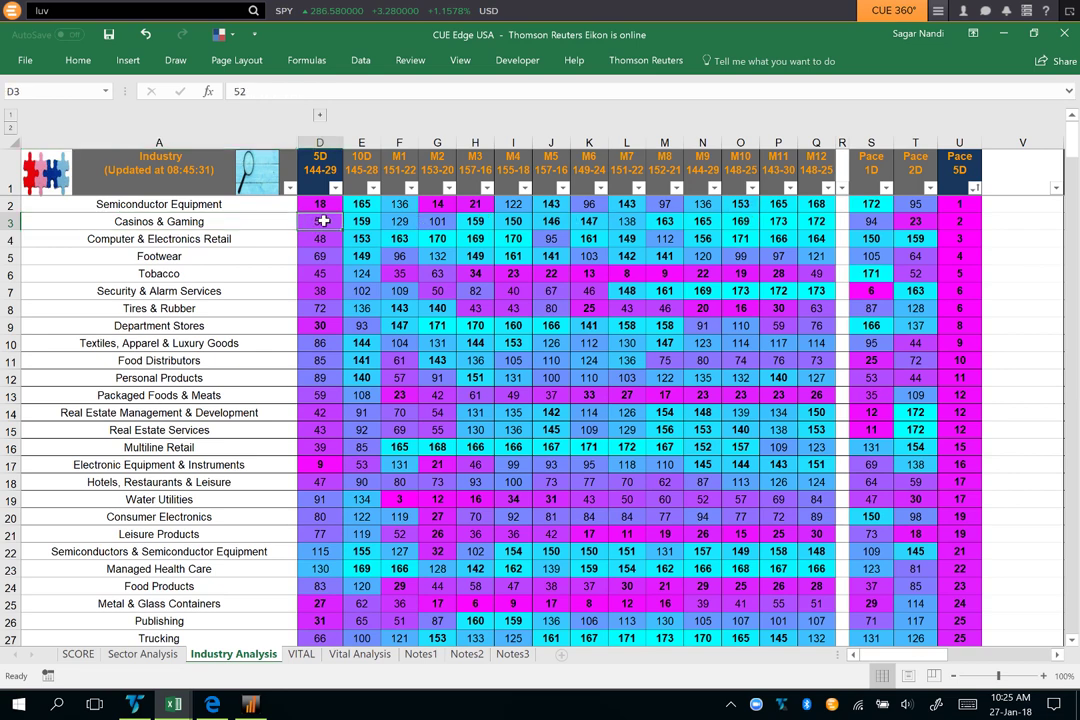
click(952, 219)
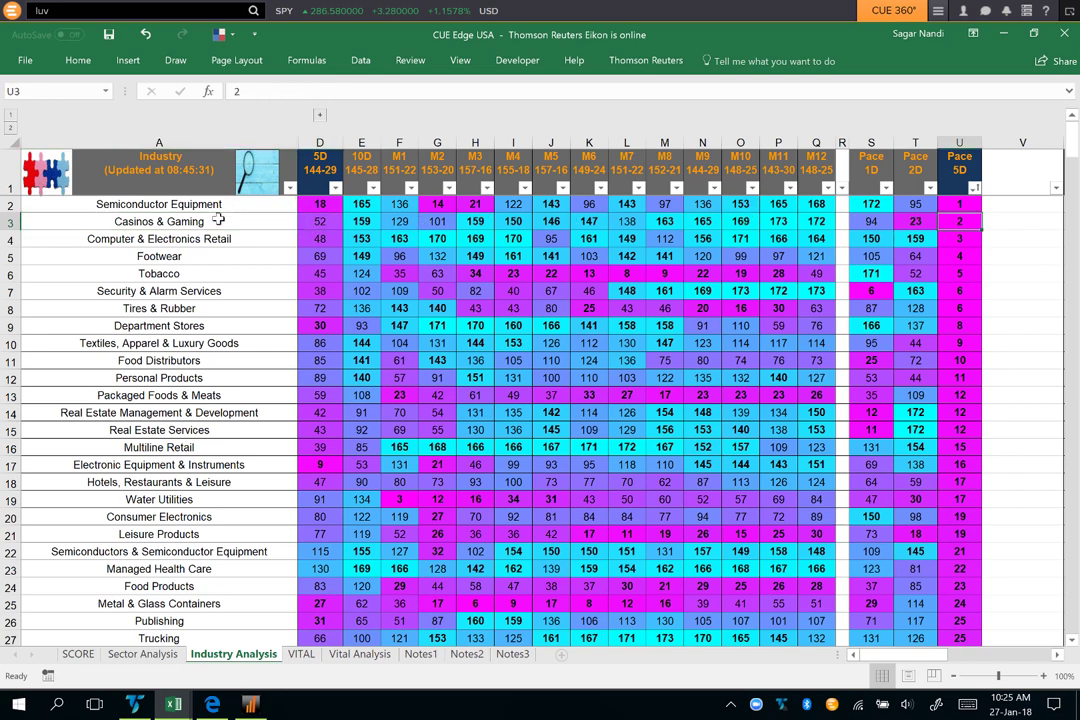
Load the Casinos & Gaming stocks in the VITAL sheet and select the MCRI.OQ row
key(Home)
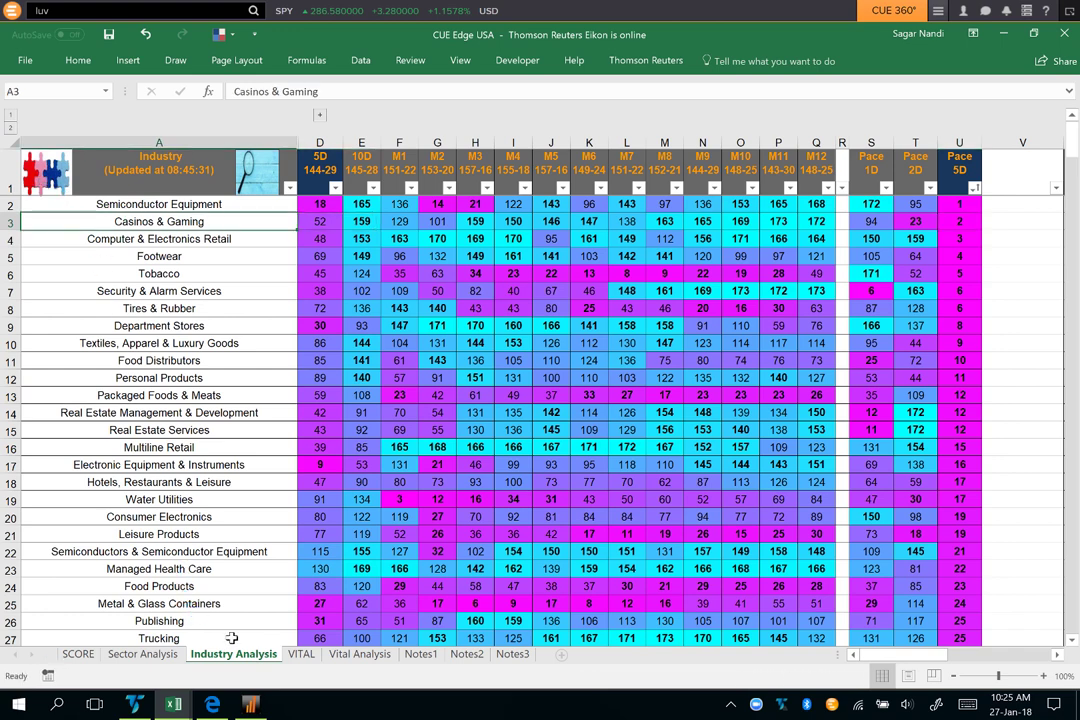
click(301, 654)
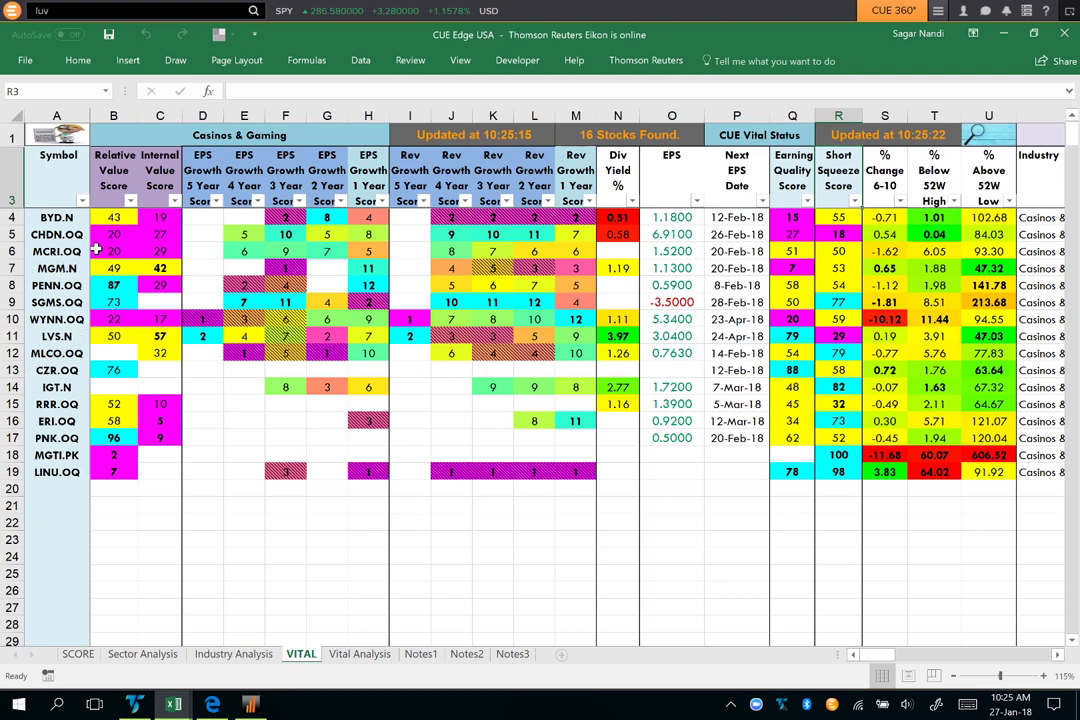
click(14, 251)
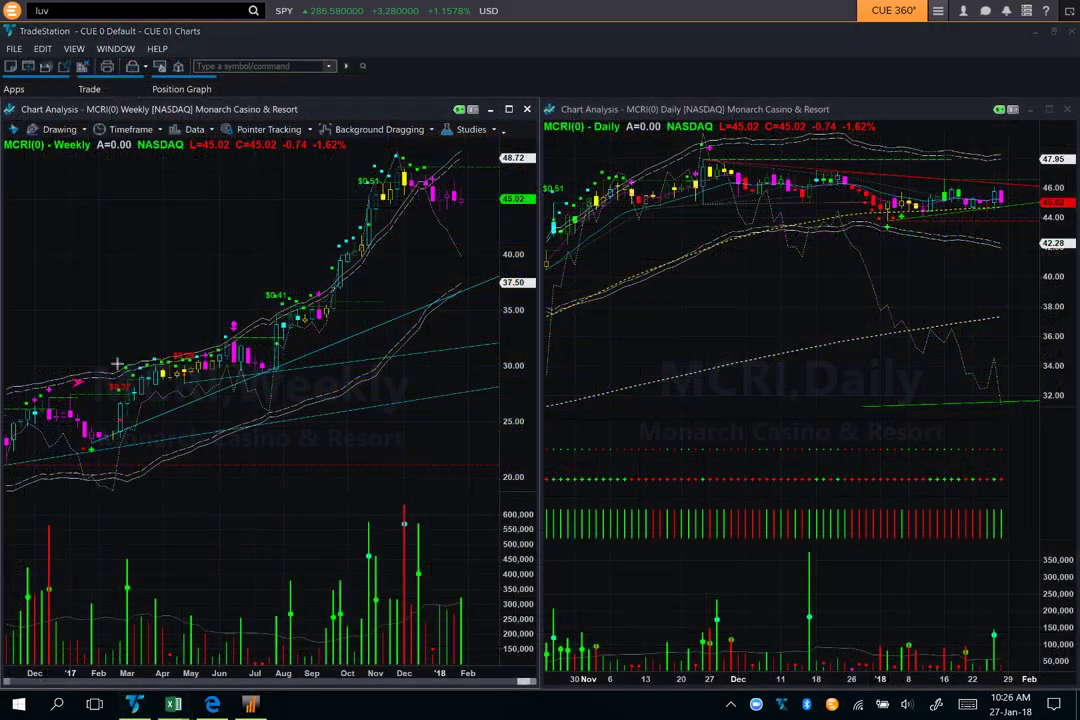
On the MCRI weekly chart in TradeStation, draw arrows along the long uptrend, under the recent sideways range, and at the latest candles
drag(73, 380, 366, 164)
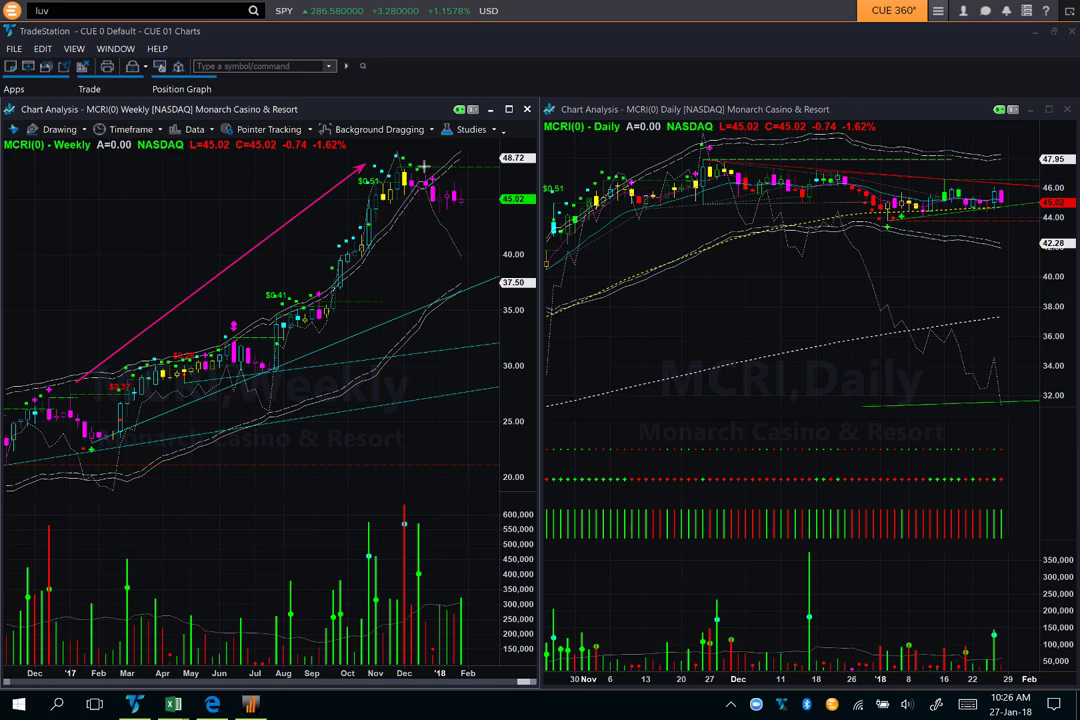
drag(399, 203, 492, 206)
drag(476, 146, 461, 173)
drag(493, 173, 472, 190)
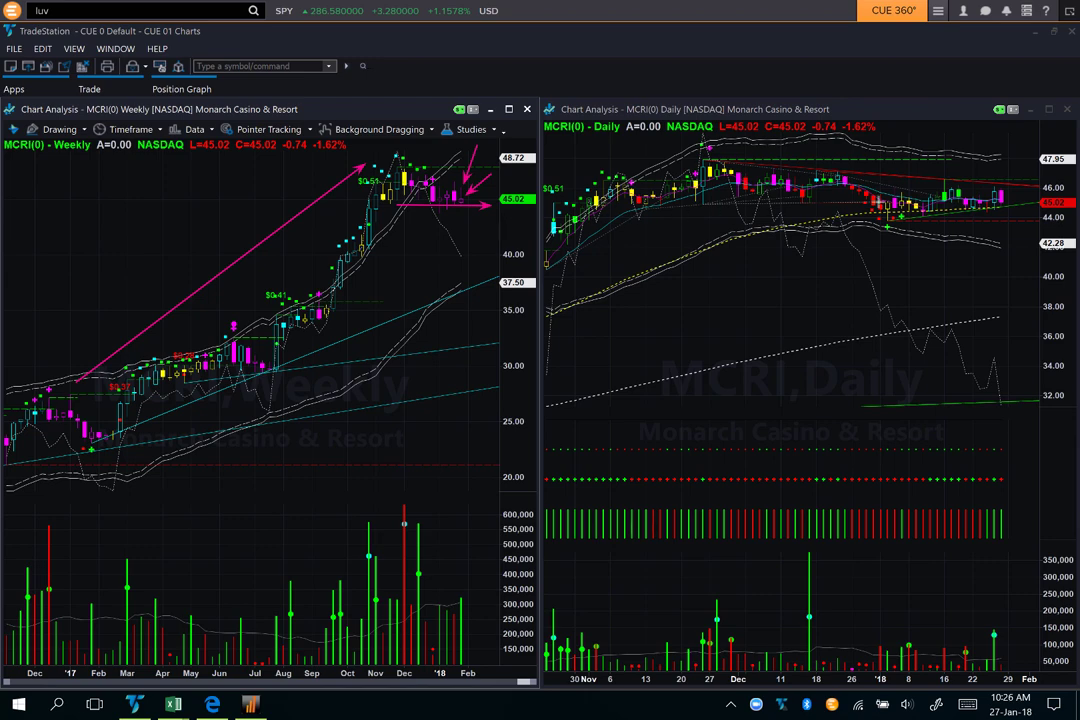
On the MCRI daily chart, draw two converging arrows around the narrowing price range, plus short arrows for the possible breakdown and upper resistance
drag(911, 173, 1048, 186)
drag(915, 223, 1030, 201)
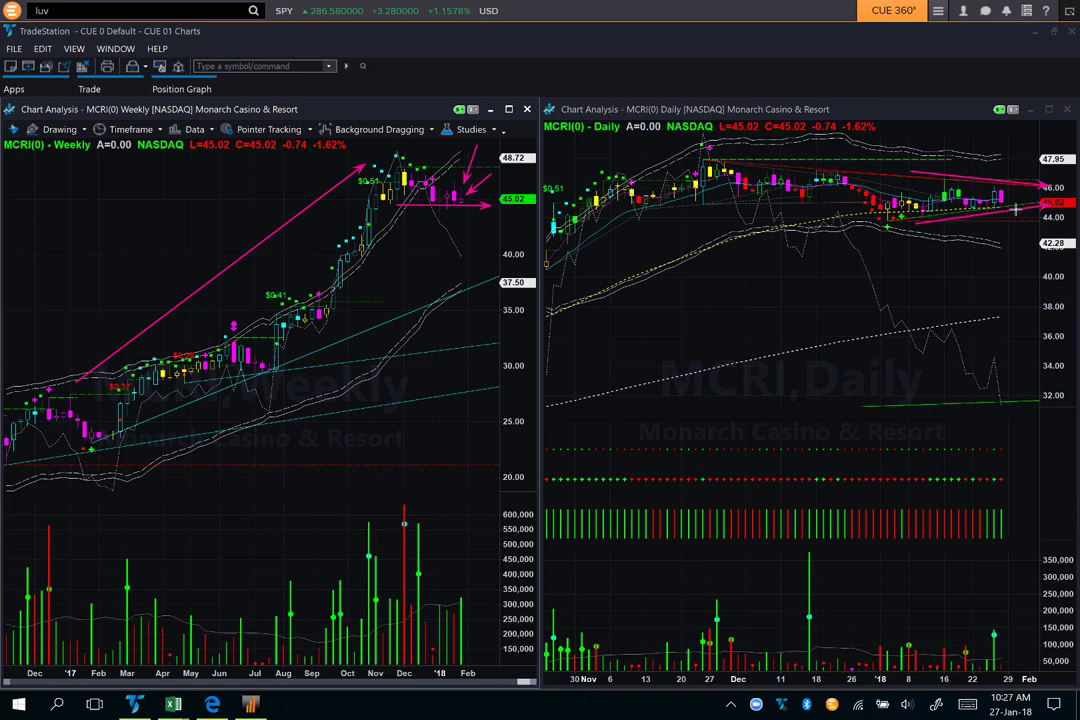
drag(1010, 198, 1023, 230)
drag(1018, 148, 1016, 170)
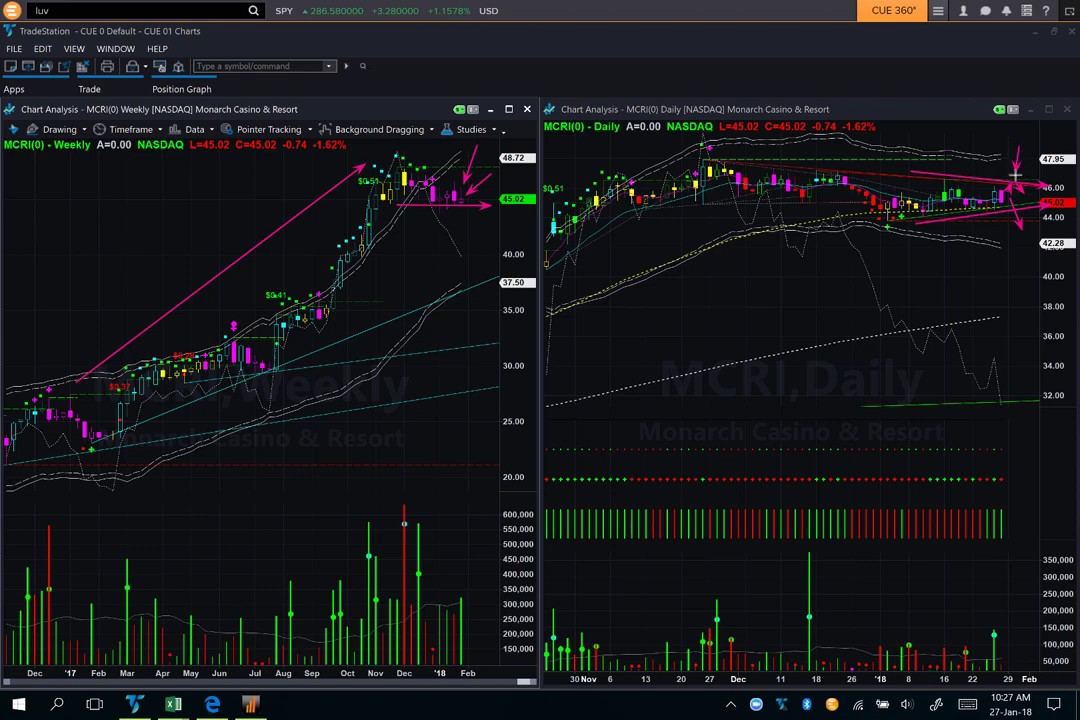